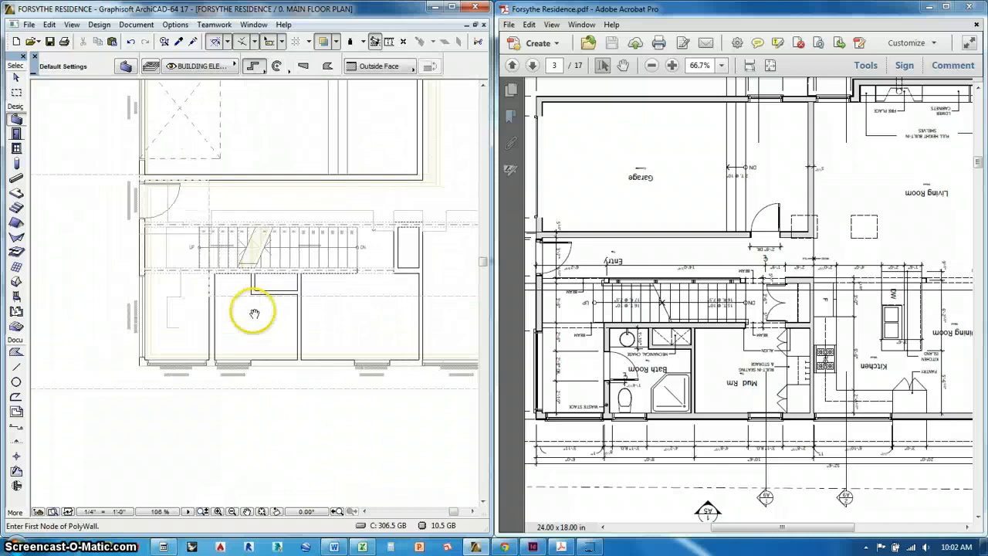
Select the main floor slab by the edge of its stair opening with the Slab tool.
{"action": "left_click", "coordinate": [17, 193]}
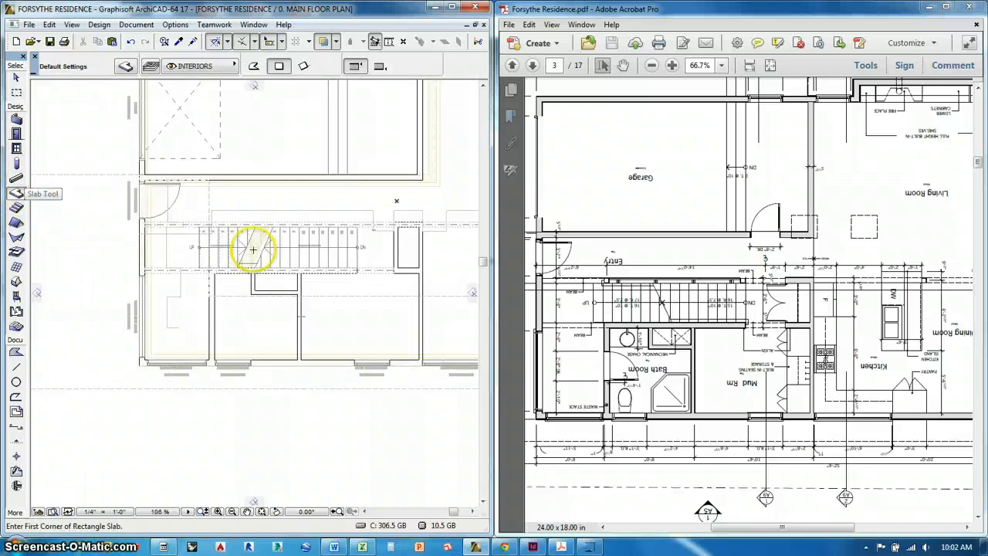
{"action": "scroll", "coordinate": [259, 249], "scroll_direction": "up", "scroll_amount": 5}
{"action": "middle_click_drag", "start_coordinate": [425, 251], "coordinate": [310, 272]}
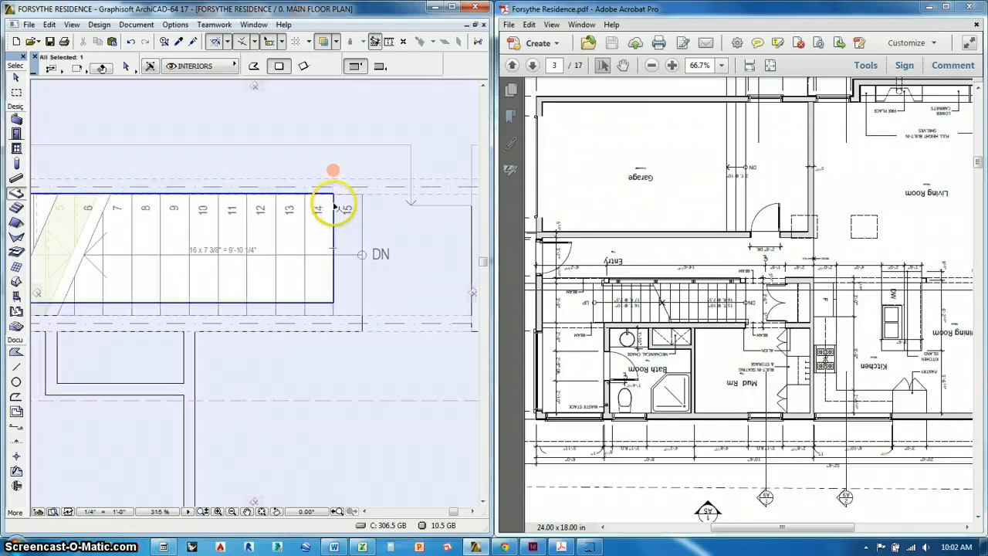
{"action": "scroll", "coordinate": [410, 221], "scroll_direction": "down", "scroll_amount": 6}
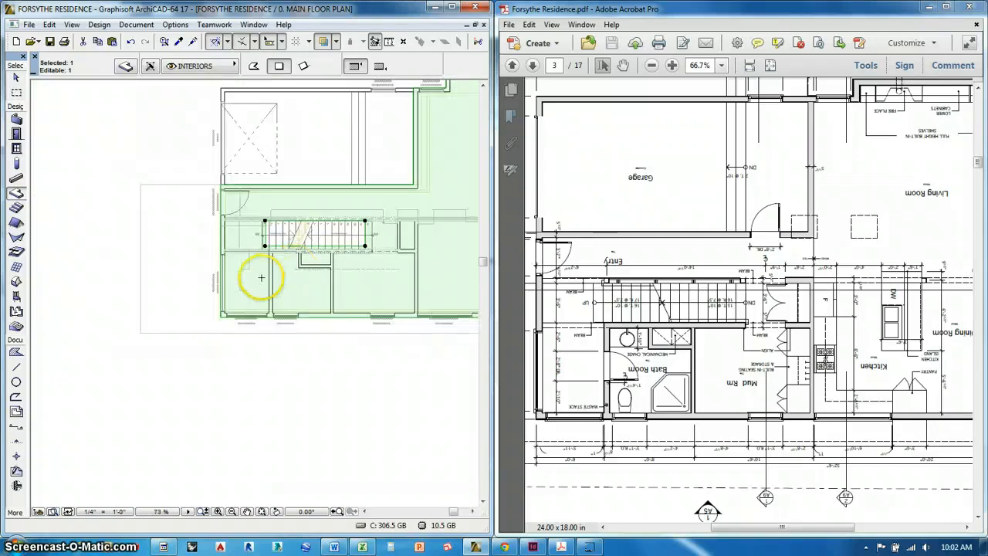
{"action": "scroll", "coordinate": [261, 277], "scroll_direction": "down", "scroll_amount": 2}
{"action": "scroll", "coordinate": [326, 259], "scroll_direction": "up", "scroll_amount": 6}
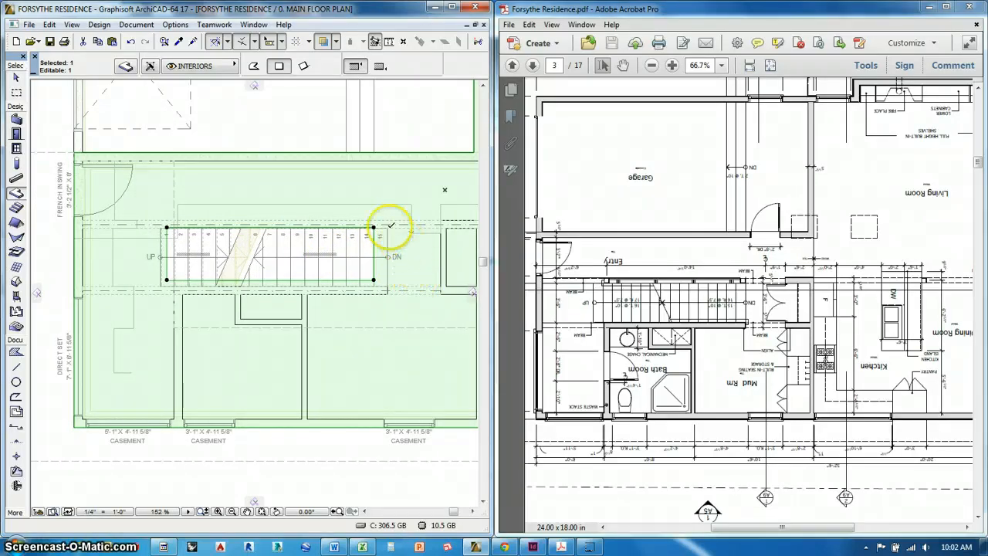
Drag the slab's stair opening by its corner into the mud room area, and from there into the living room.
{"action": "key", "text": "ctrl+d"}
{"action": "left_click", "coordinate": [373, 229]}
{"action": "left_click", "coordinate": [421, 337]}
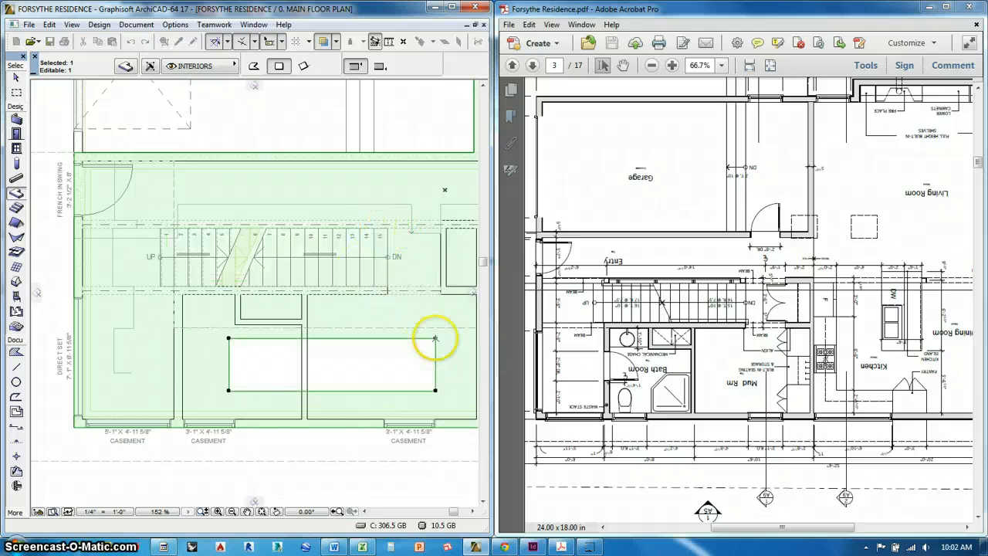
{"action": "scroll", "coordinate": [112, 257], "scroll_direction": "down", "scroll_amount": 3}
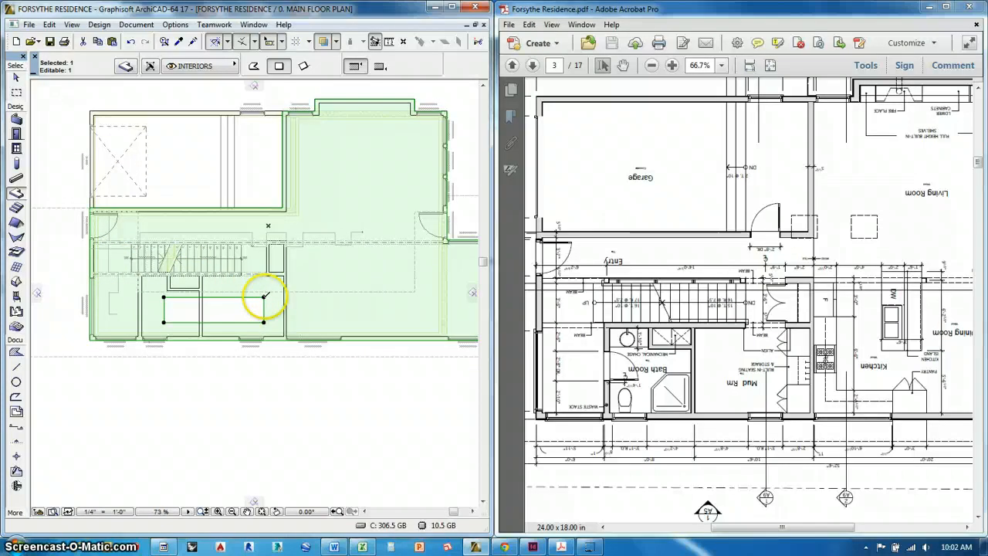
{"action": "key", "text": "ctrl+d"}
{"action": "left_click", "coordinate": [264, 296]}
{"action": "left_click", "coordinate": [406, 166]}
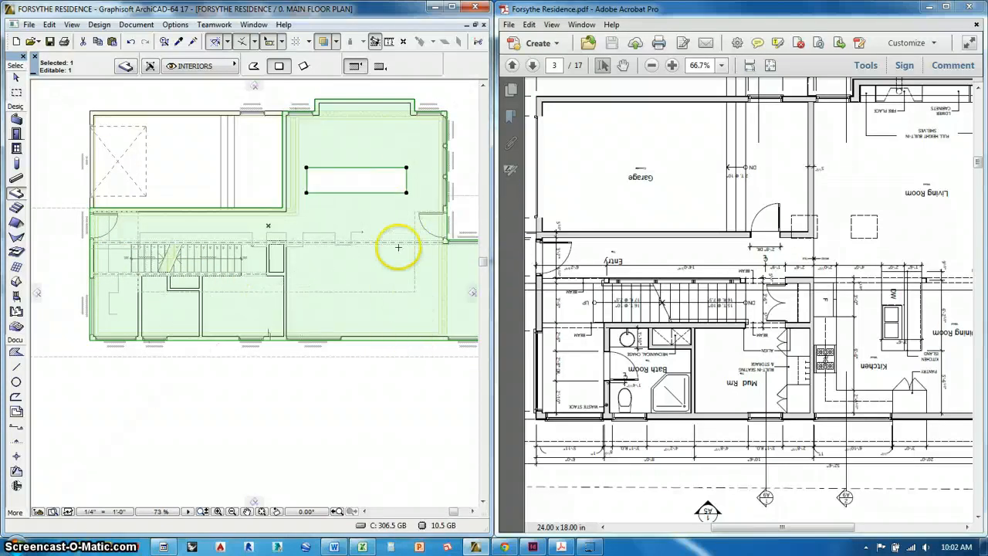
Drag the slab opening back over the staircase, snapping its corner to the DN end of the stair at riser 15.
{"action": "key", "text": "ctrl+d"}
{"action": "left_click", "coordinate": [408, 166]}
{"action": "scroll", "coordinate": [238, 248], "scroll_direction": "up", "scroll_amount": 6}
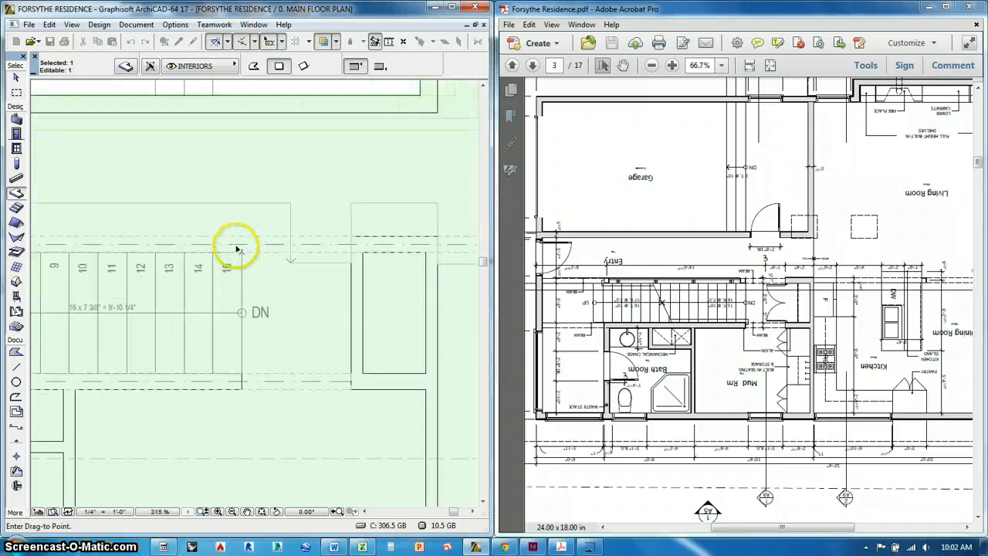
{"action": "scroll", "coordinate": [238, 248], "scroll_direction": "up", "scroll_amount": 4}
{"action": "left_click", "coordinate": [257, 258]}
{"action": "scroll", "coordinate": [378, 231], "scroll_direction": "down", "scroll_amount": 2}
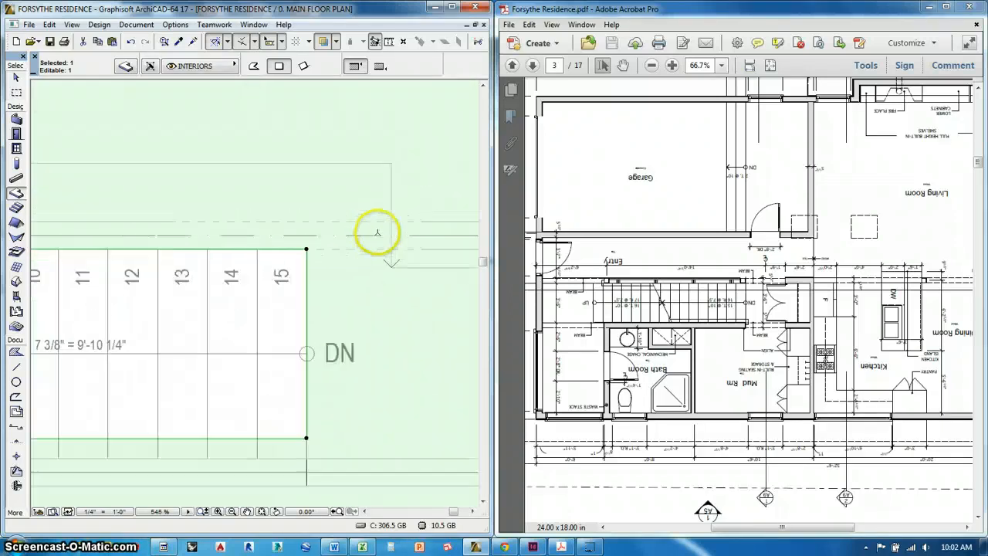
{"action": "scroll", "coordinate": [378, 232], "scroll_direction": "down", "scroll_amount": 2}
{"action": "scroll", "coordinate": [194, 311], "scroll_direction": "down", "scroll_amount": 2}
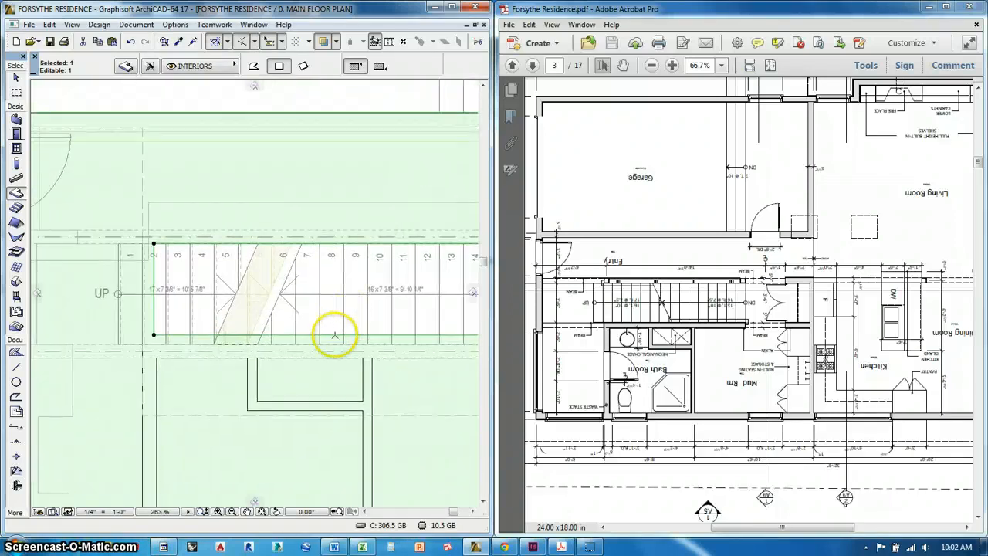
Offset the opening's lower edge to the side of the stair and its UP-end edge to the start of riser 1.
{"action": "left_click", "coordinate": [335, 335]}
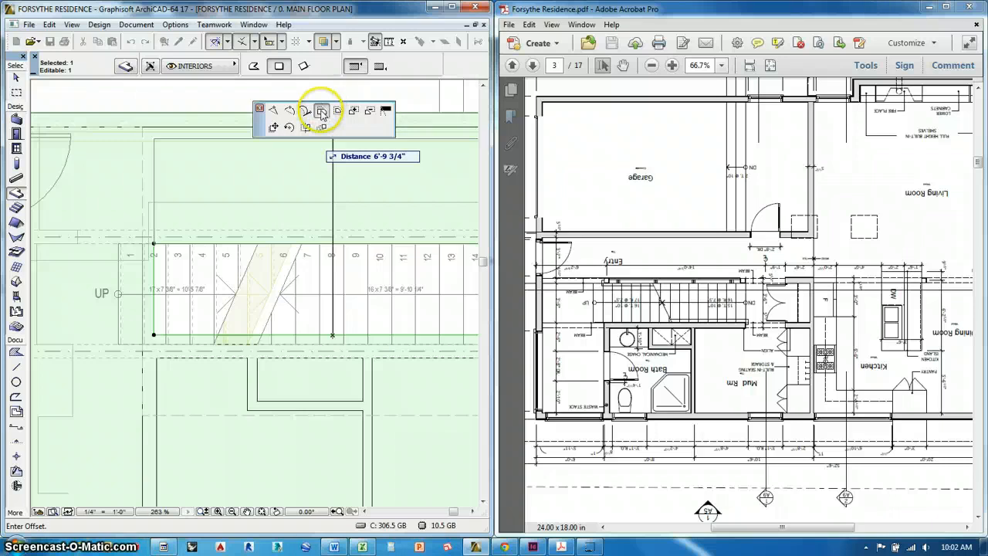
{"action": "left_click", "coordinate": [328, 344]}
{"action": "left_click", "coordinate": [155, 310]}
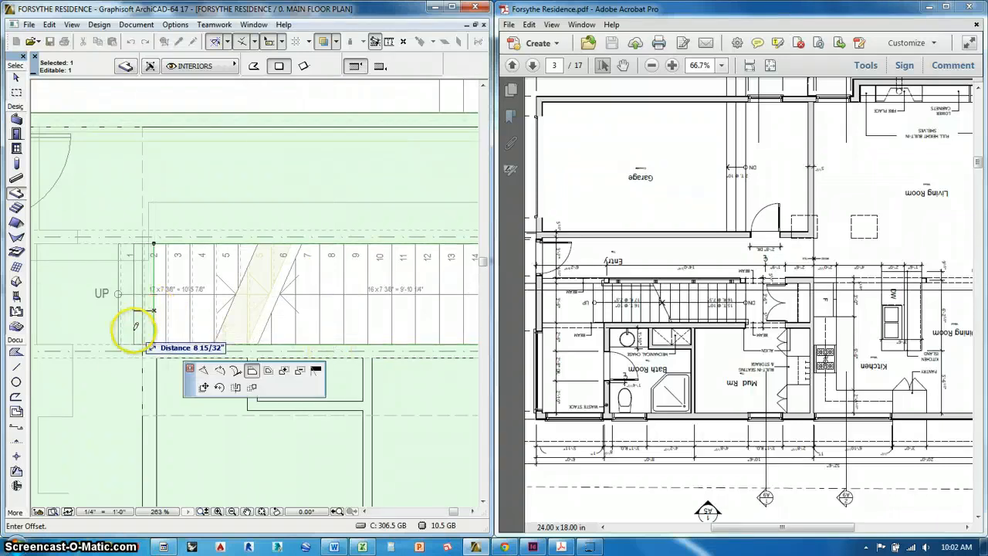
{"action": "scroll", "coordinate": [129, 352], "scroll_direction": "up", "scroll_amount": 3}
{"action": "middle_click_drag", "start_coordinate": [130, 352], "coordinate": [306, 342]}
{"action": "scroll", "coordinate": [306, 342], "scroll_direction": "up", "scroll_amount": 4}
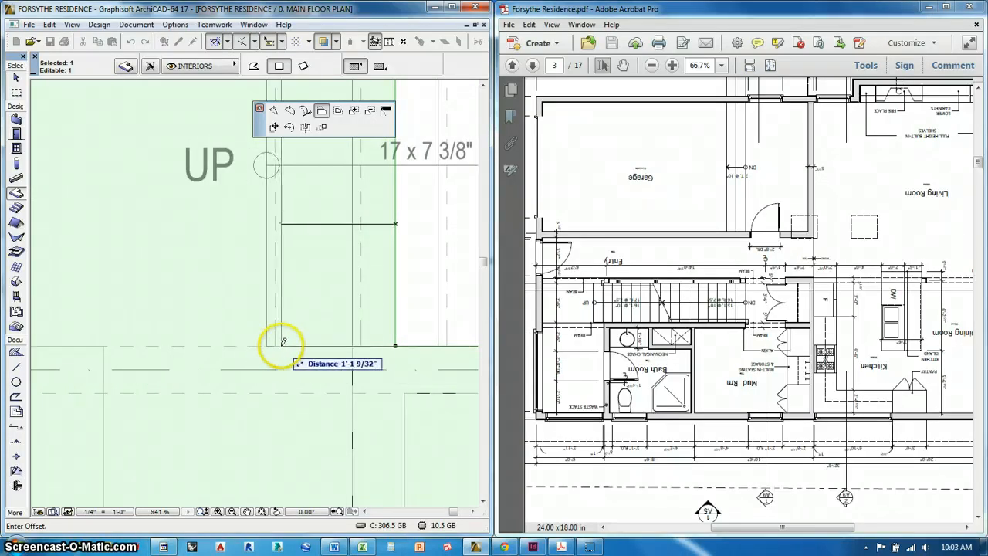
{"action": "key", "text": "Escape"}
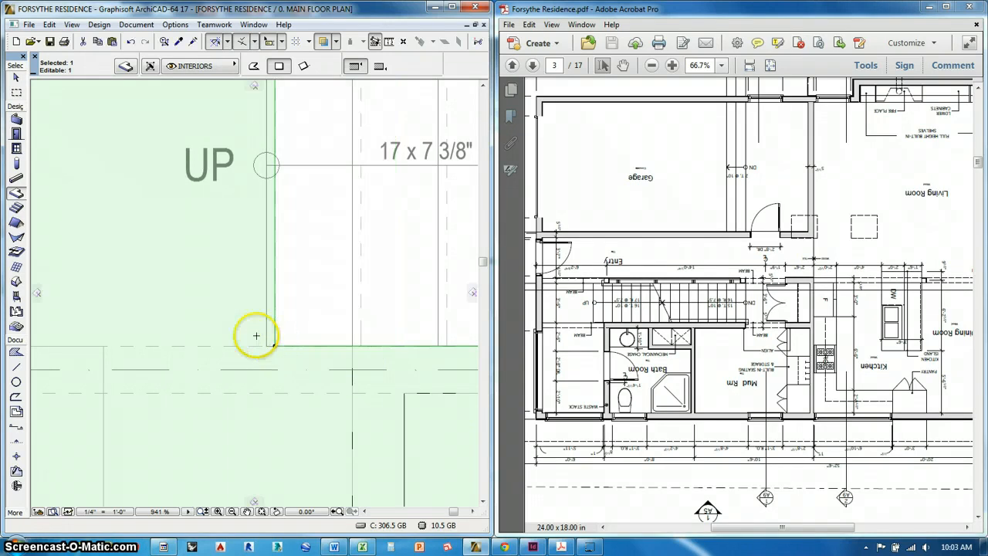
Check the resized slab opening against the full stair outline and deselect the slab.
{"action": "scroll", "coordinate": [254, 335], "scroll_direction": "down", "scroll_amount": 8}
{"action": "middle_click_drag", "start_coordinate": [326, 315], "coordinate": [249, 260]}
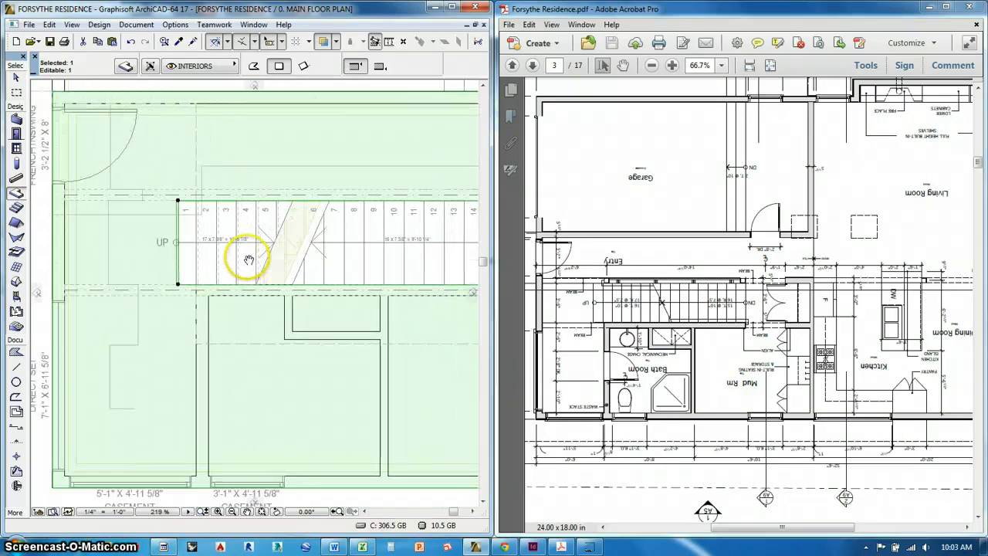
{"action": "scroll", "coordinate": [206, 286], "scroll_direction": "down", "scroll_amount": 1}
{"action": "scroll", "coordinate": [148, 287], "scroll_direction": "up", "scroll_amount": 3}
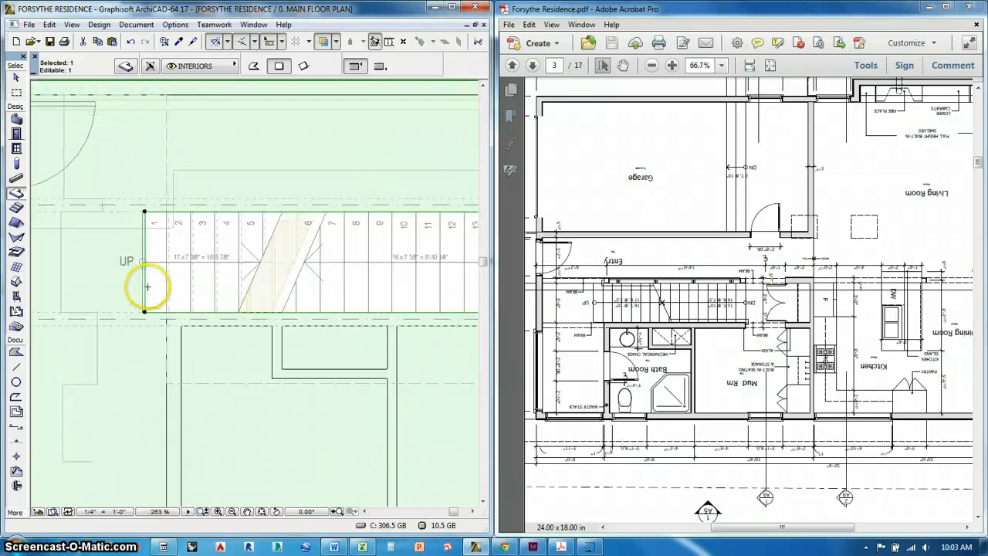
{"action": "scroll", "coordinate": [123, 292], "scroll_direction": "down", "scroll_amount": 3}
{"action": "middle_click_drag", "start_coordinate": [330, 326], "coordinate": [320, 318]}
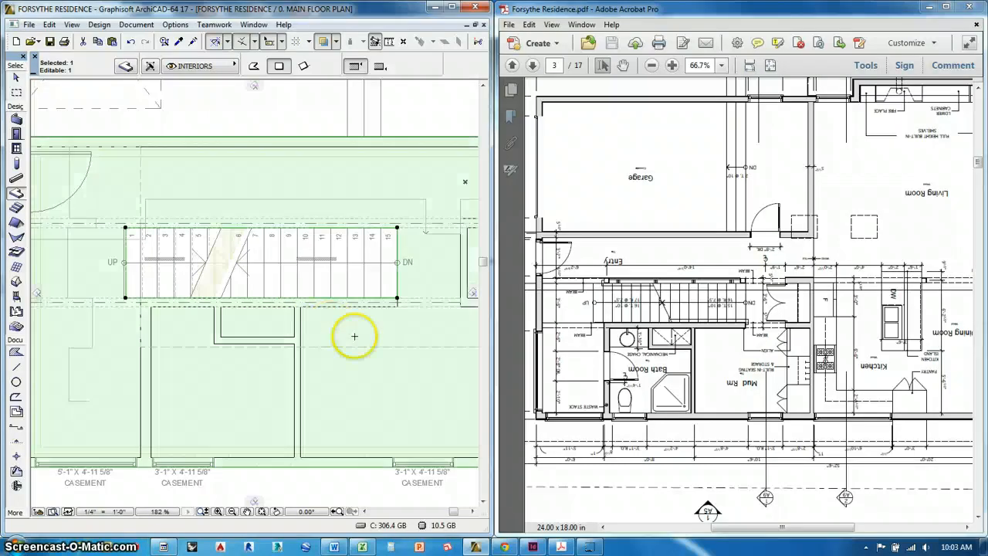
{"action": "scroll", "coordinate": [354, 310], "scroll_direction": "down", "scroll_amount": 3}
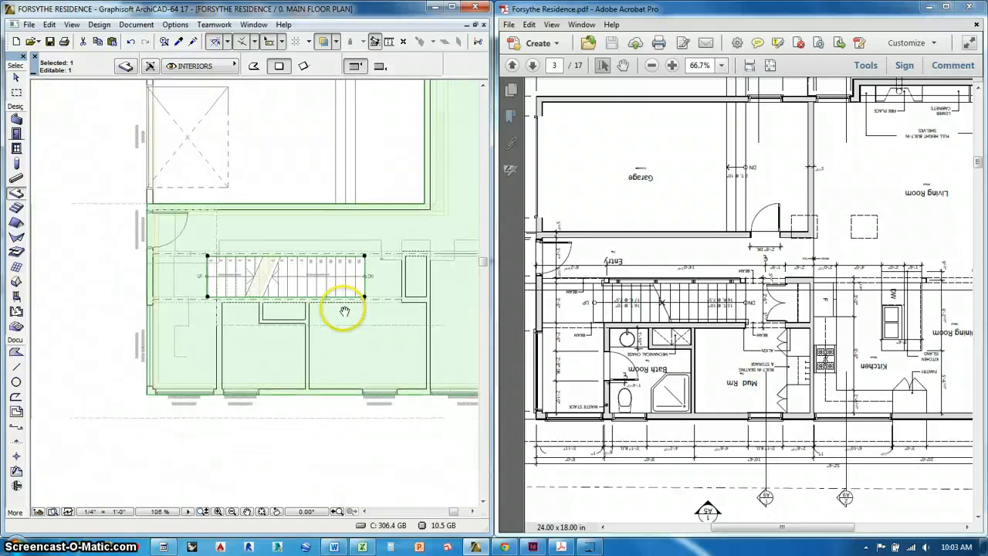
{"action": "key", "text": "Escape"}
Look over the rooms around the stairs and inspect which element the dashed line crossing the bathroom and mud room belongs to.
{"action": "scroll", "coordinate": [330, 270], "scroll_direction": "up", "scroll_amount": 4}
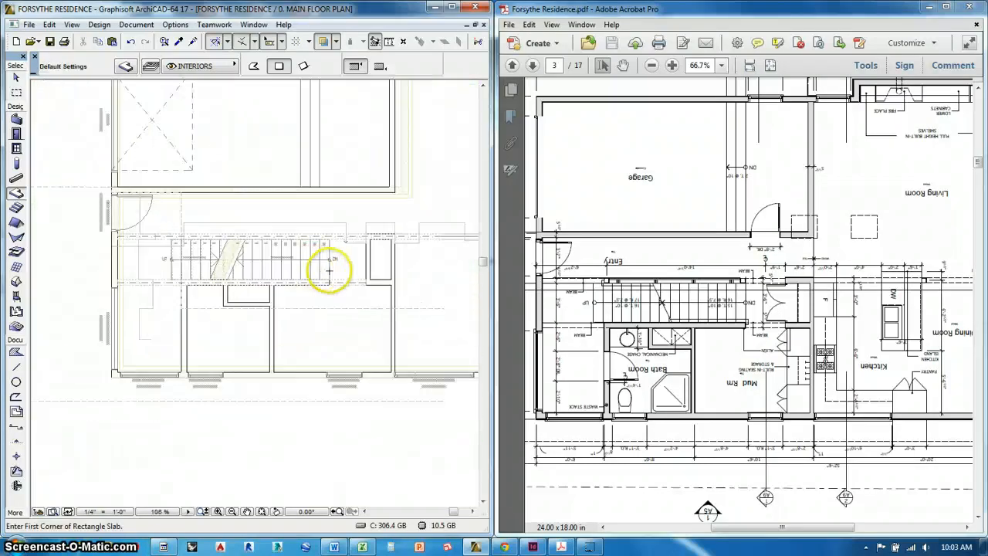
{"action": "scroll", "coordinate": [242, 313], "scroll_direction": "down", "scroll_amount": 4}
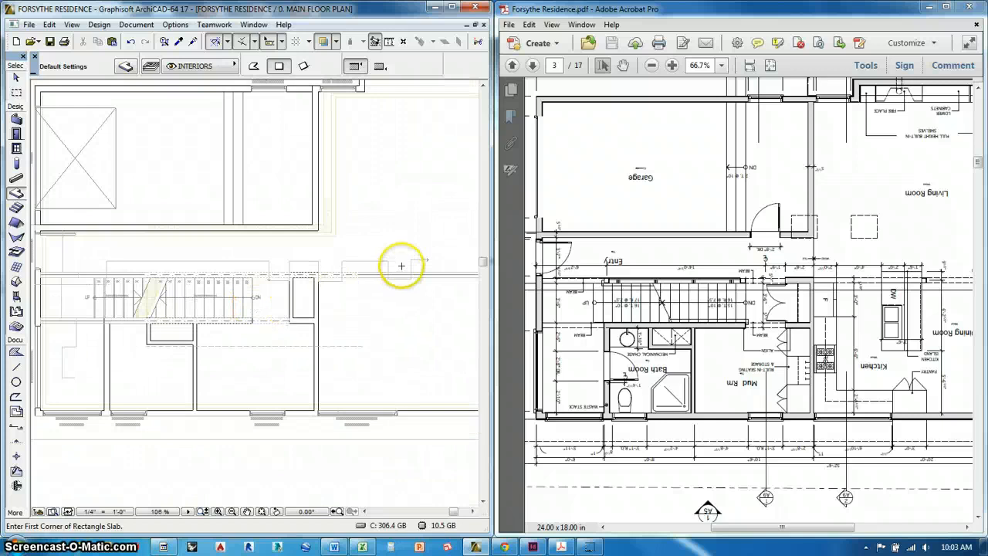
{"action": "scroll", "coordinate": [390, 278], "scroll_direction": "up", "scroll_amount": 1}
{"action": "scroll", "coordinate": [383, 287], "scroll_direction": "up", "scroll_amount": 2}
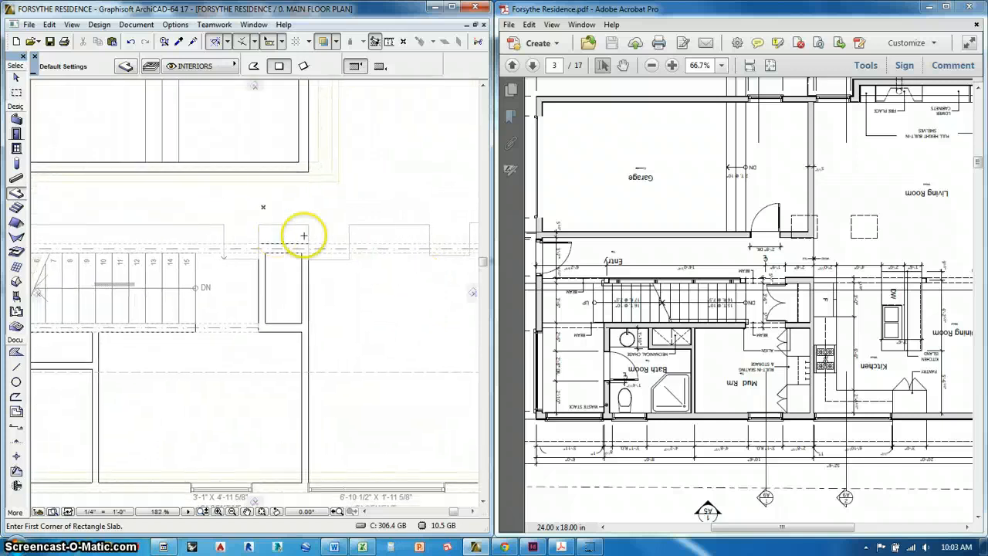
{"action": "scroll", "coordinate": [363, 278], "scroll_direction": "down", "scroll_amount": 3}
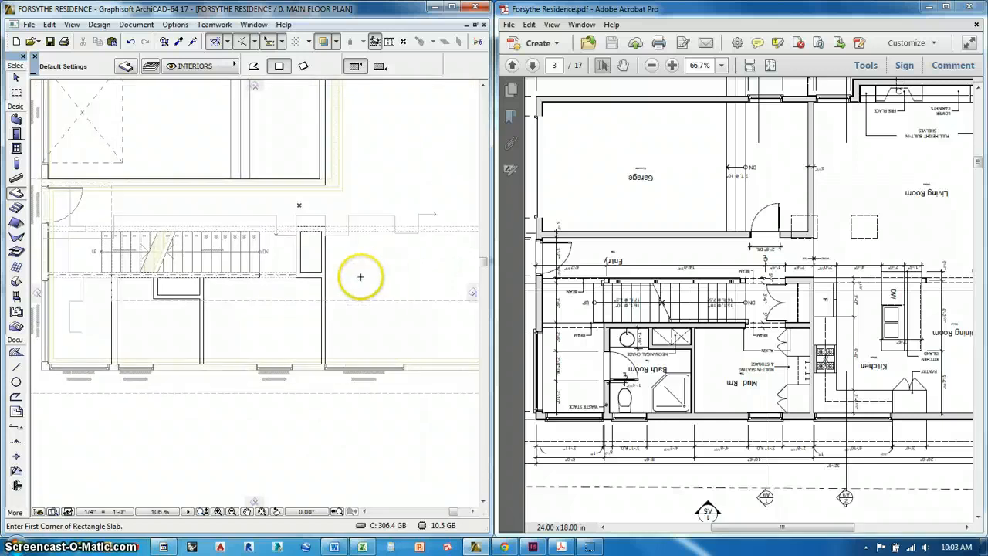
{"action": "scroll", "coordinate": [419, 282], "scroll_direction": "up", "scroll_amount": 1}
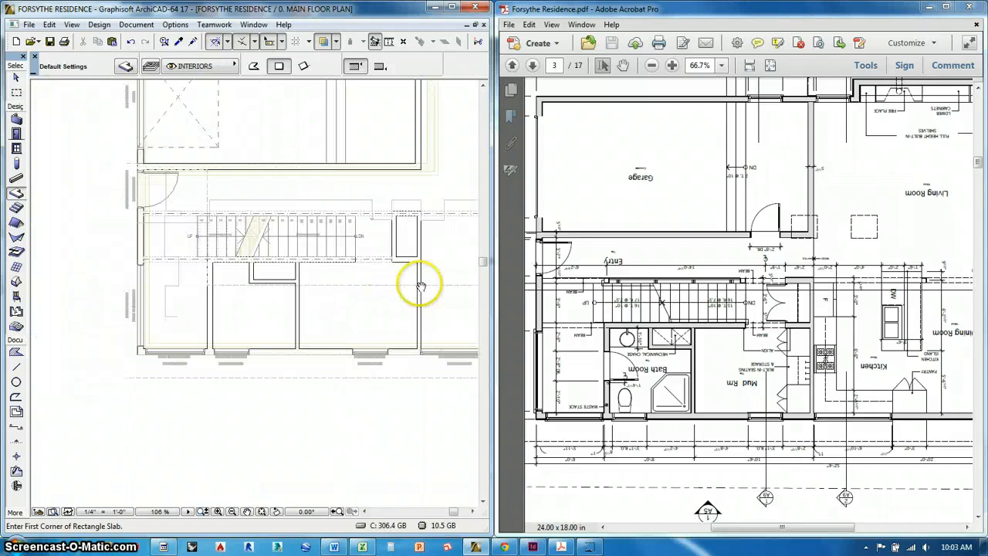
{"action": "scroll", "coordinate": [265, 294], "scroll_direction": "up", "scroll_amount": 2}
{"action": "scroll", "coordinate": [249, 301], "scroll_direction": "down", "scroll_amount": 3}
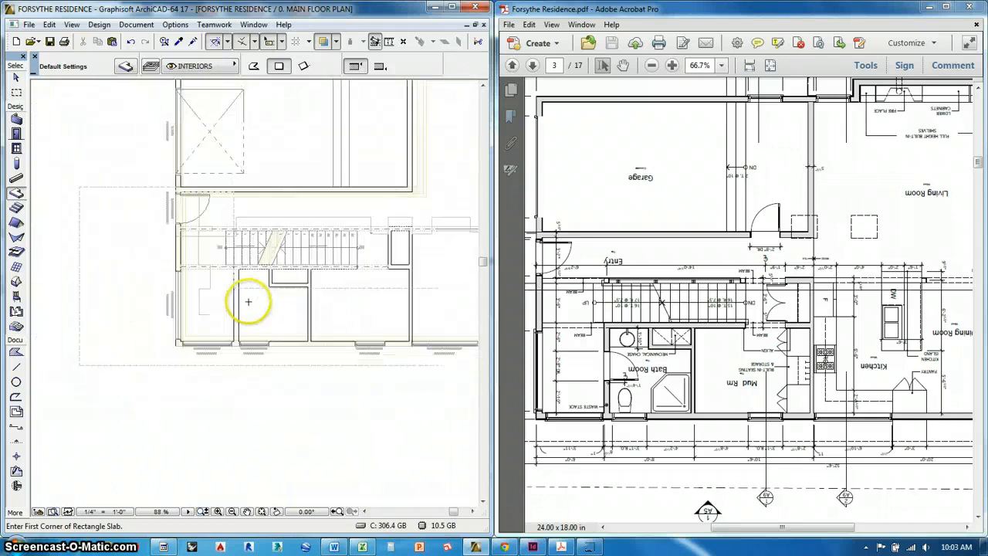
{"action": "left_click", "coordinate": [360, 288], "text": "shift"}
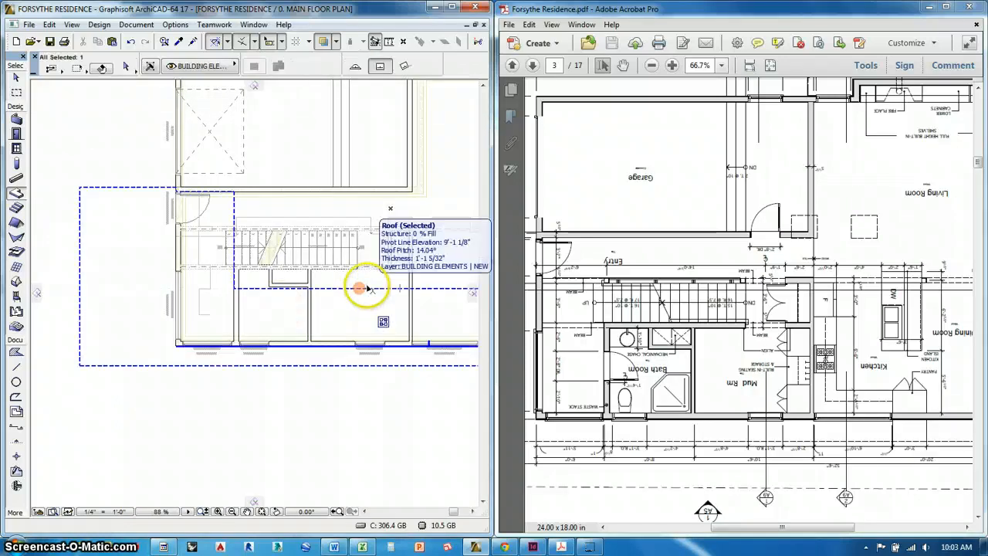
{"action": "key", "text": "Escape"}
{"action": "scroll", "coordinate": [347, 309], "scroll_direction": "up", "scroll_amount": 2}
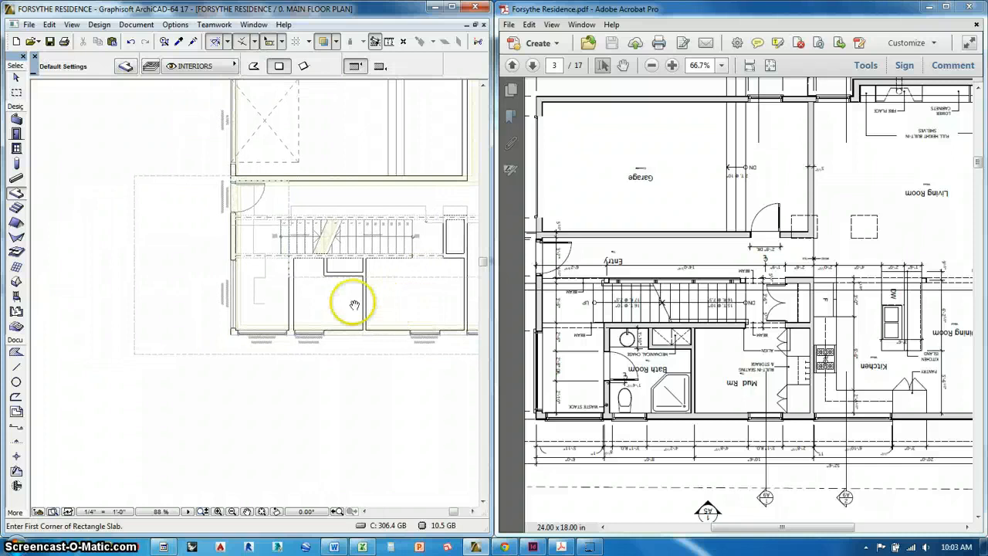
{"action": "scroll", "coordinate": [343, 309], "scroll_direction": "up", "scroll_amount": 1}
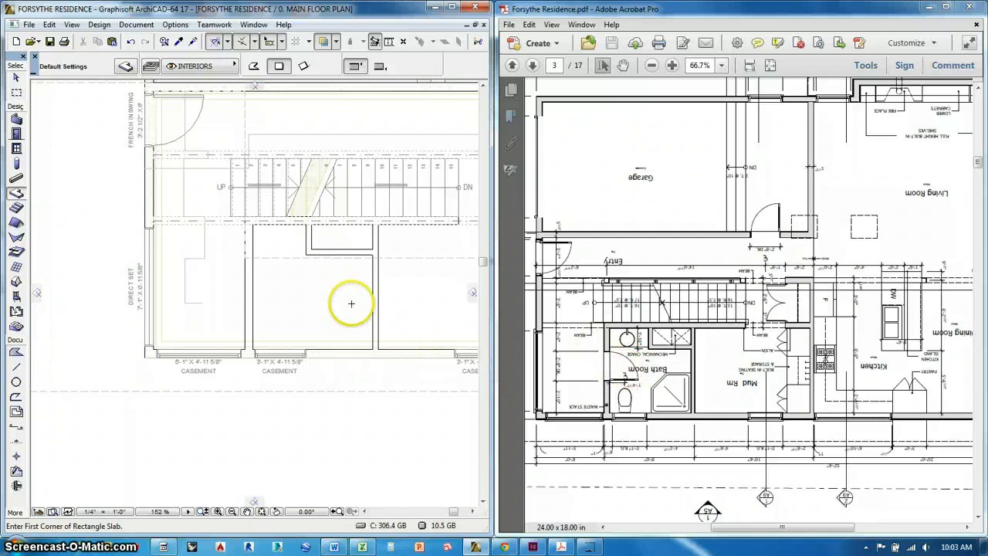
Pick up the settings of the 3' x 6'-8" single swing door from the sample doors beneath the plan and return to the floor plan.
{"action": "scroll", "coordinate": [342, 261], "scroll_direction": "down", "scroll_amount": 3}
{"action": "scroll", "coordinate": [342, 261], "scroll_direction": "down", "scroll_amount": 7}
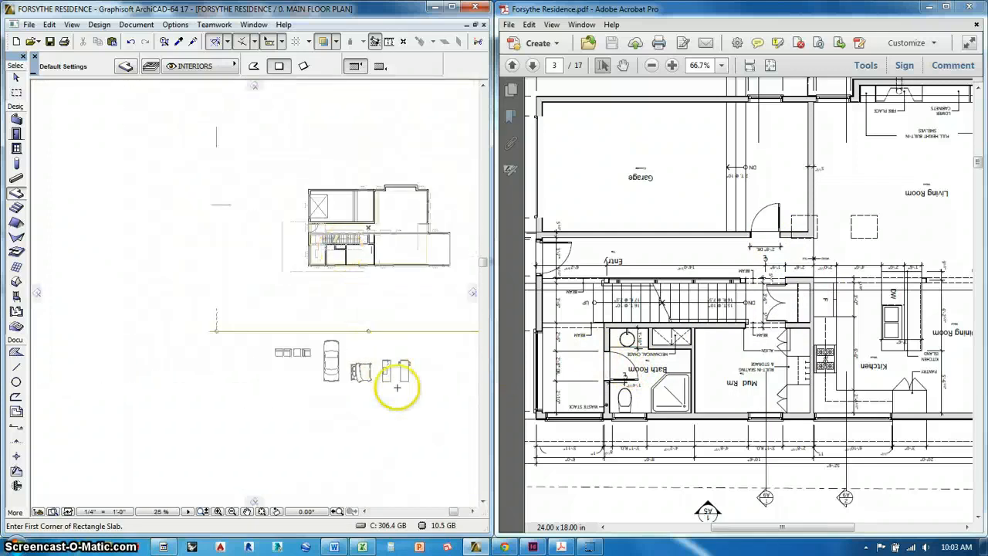
{"action": "scroll", "coordinate": [403, 353], "scroll_direction": "up", "scroll_amount": 6}
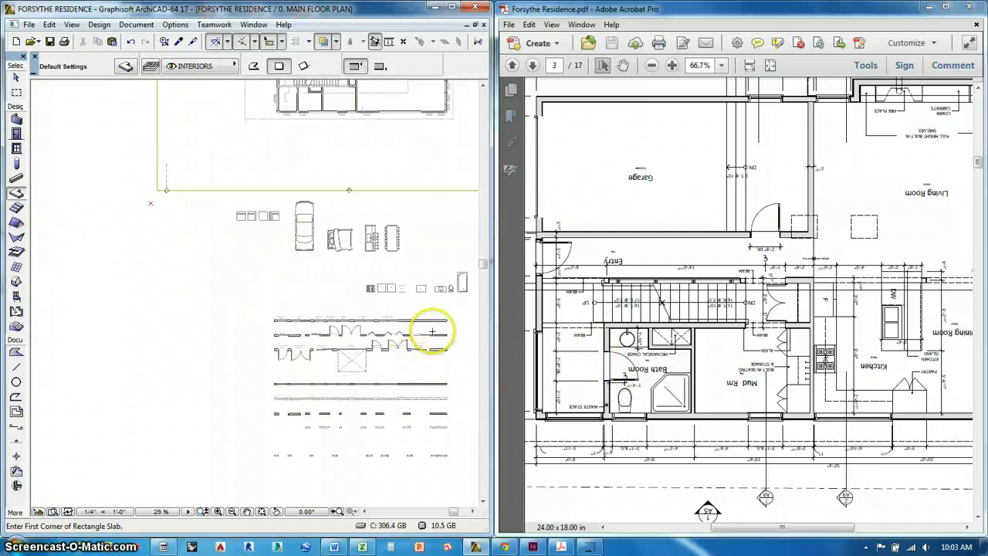
{"action": "scroll", "coordinate": [431, 334], "scroll_direction": "up", "scroll_amount": 3}
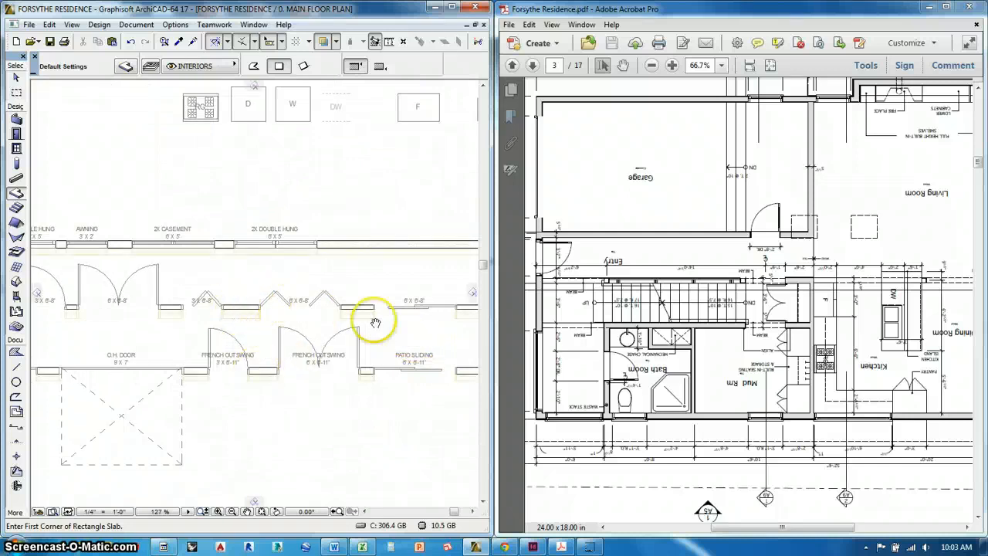
{"action": "scroll", "coordinate": [386, 316], "scroll_direction": "left", "scroll_amount": 5}
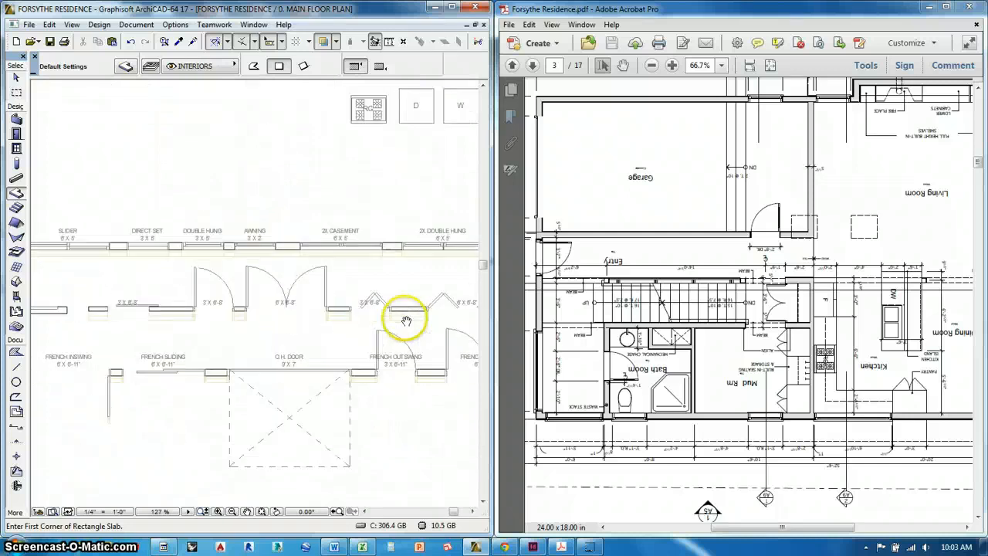
{"action": "left_click", "coordinate": [196, 304], "text": "alt"}
{"action": "scroll", "coordinate": [304, 472], "scroll_direction": "up", "scroll_amount": 5}
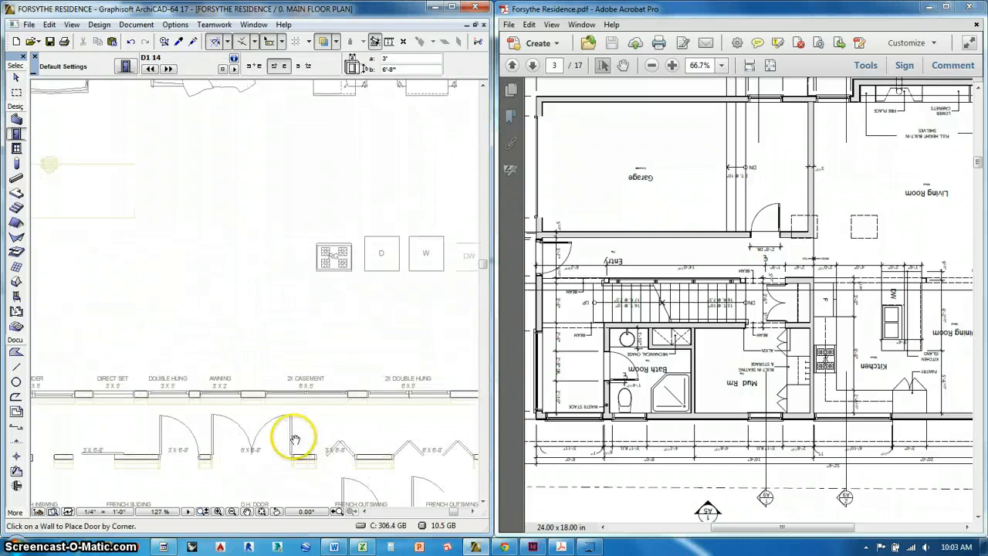
{"action": "scroll", "coordinate": [276, 406], "scroll_direction": "down", "scroll_amount": 6}
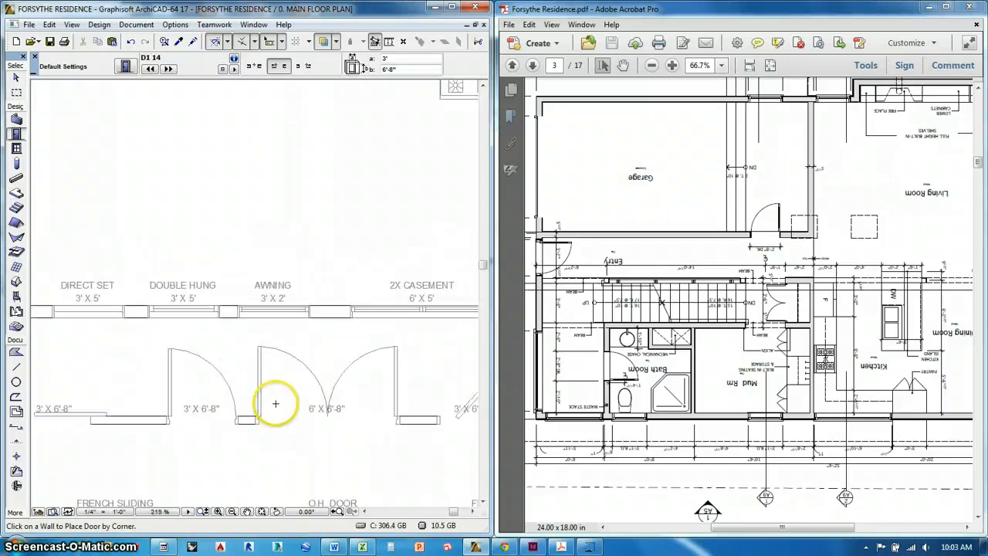
{"action": "middle_click_drag", "start_coordinate": [315, 321], "coordinate": [331, 485]}
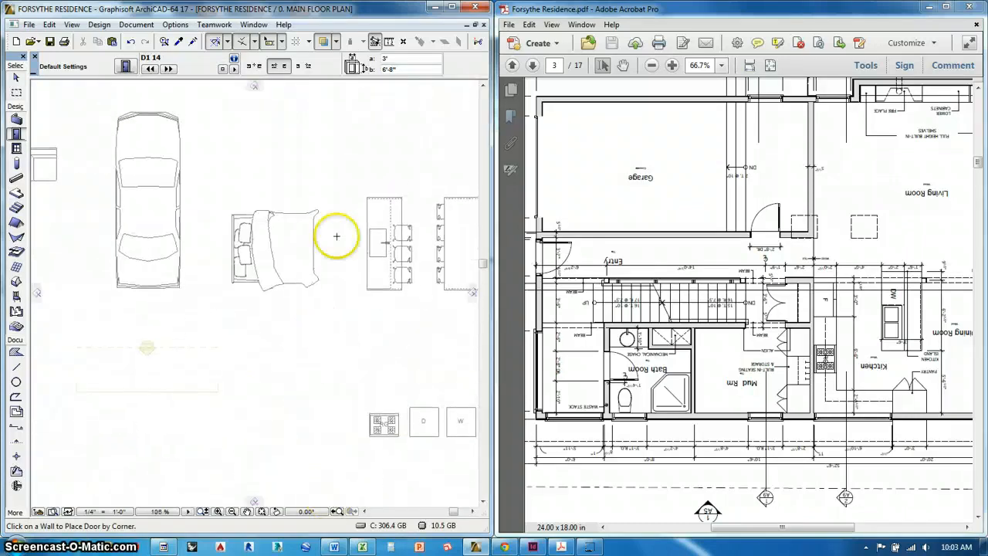
{"action": "middle_click_drag", "start_coordinate": [331, 232], "coordinate": [349, 441]}
{"action": "scroll", "coordinate": [375, 348], "scroll_direction": "down", "scroll_amount": 3}
{"action": "middle_click_drag", "start_coordinate": [354, 248], "coordinate": [348, 430]}
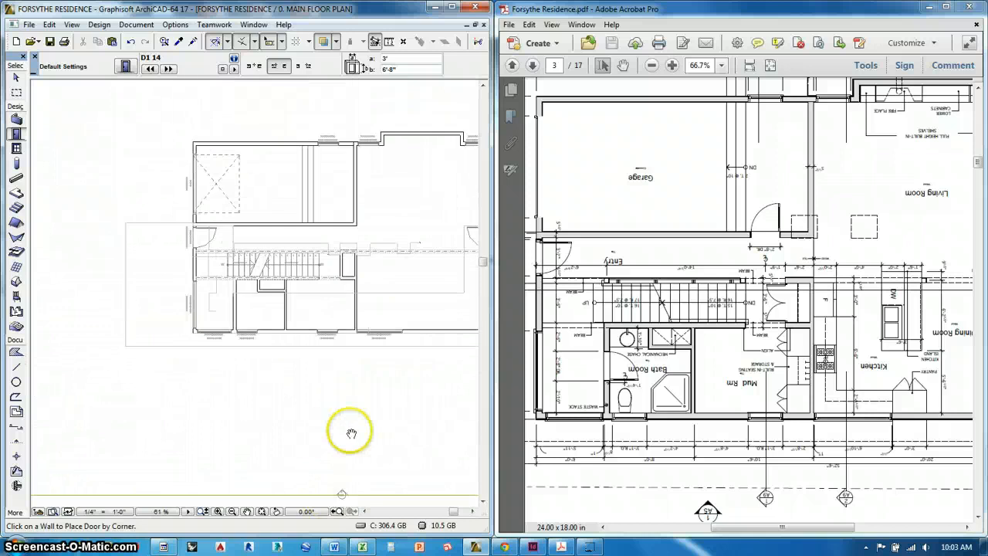
Set the door size to 2'-8" wide by 8' high and place it in the bathroom's left wall, swinging into the bathroom.
{"action": "scroll", "coordinate": [309, 283], "scroll_direction": "up", "scroll_amount": 5}
{"action": "middle_click_drag", "start_coordinate": [260, 286], "coordinate": [309, 328]}
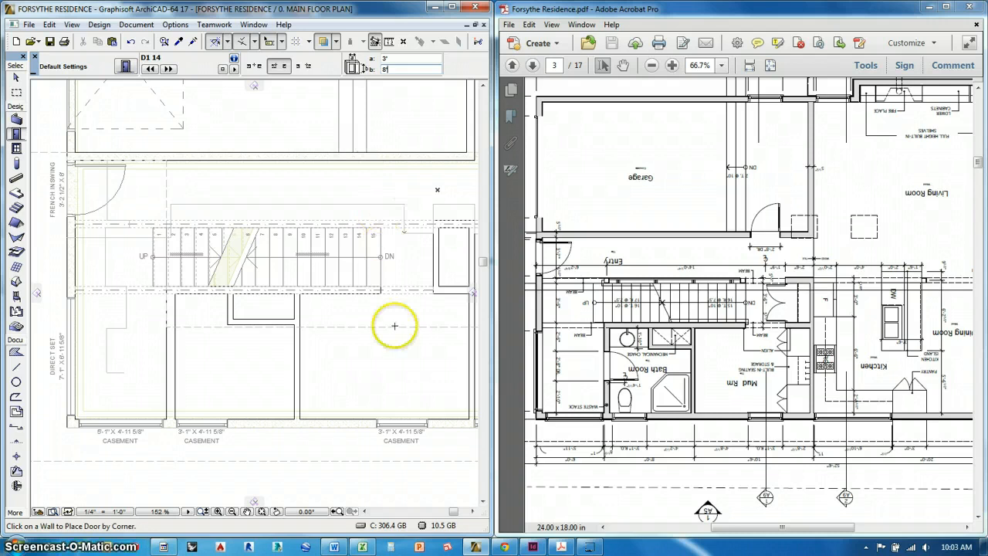
{"action": "middle_click_drag", "start_coordinate": [396, 341], "coordinate": [452, 304]}
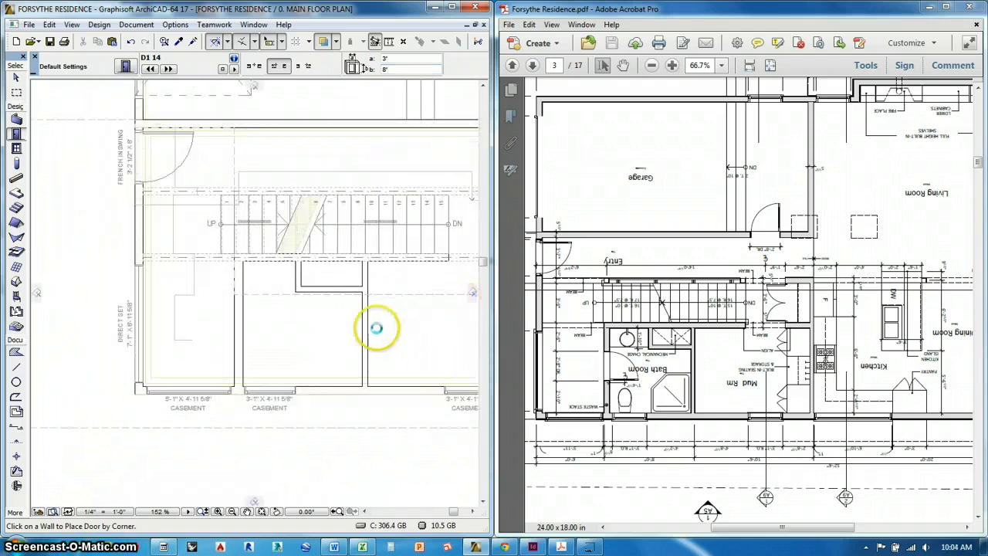
{"action": "scroll", "coordinate": [379, 327], "scroll_direction": "up", "scroll_amount": 2}
{"action": "middle_click_drag", "start_coordinate": [273, 347], "coordinate": [323, 352]}
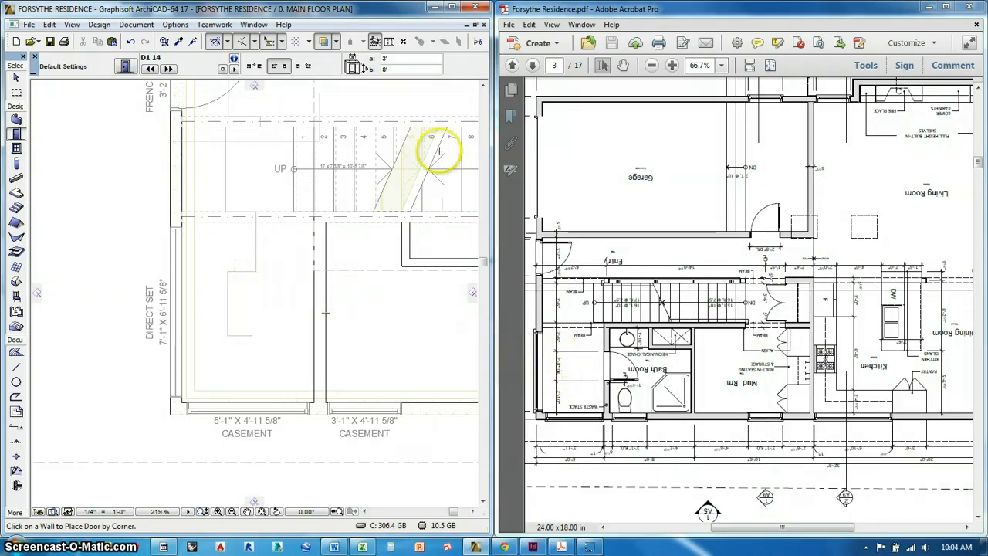
{"action": "left_click", "coordinate": [390, 58]}
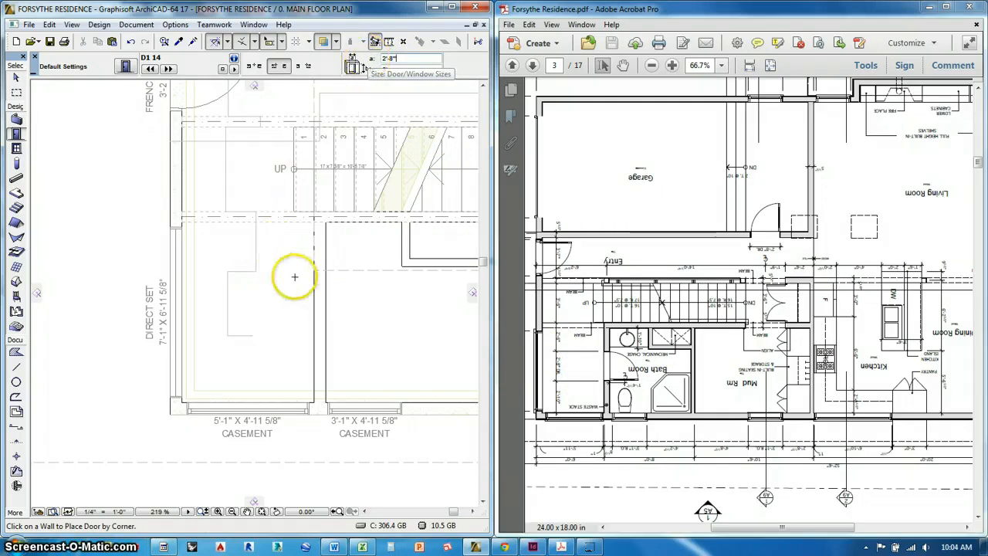
{"action": "left_click", "coordinate": [317, 315]}
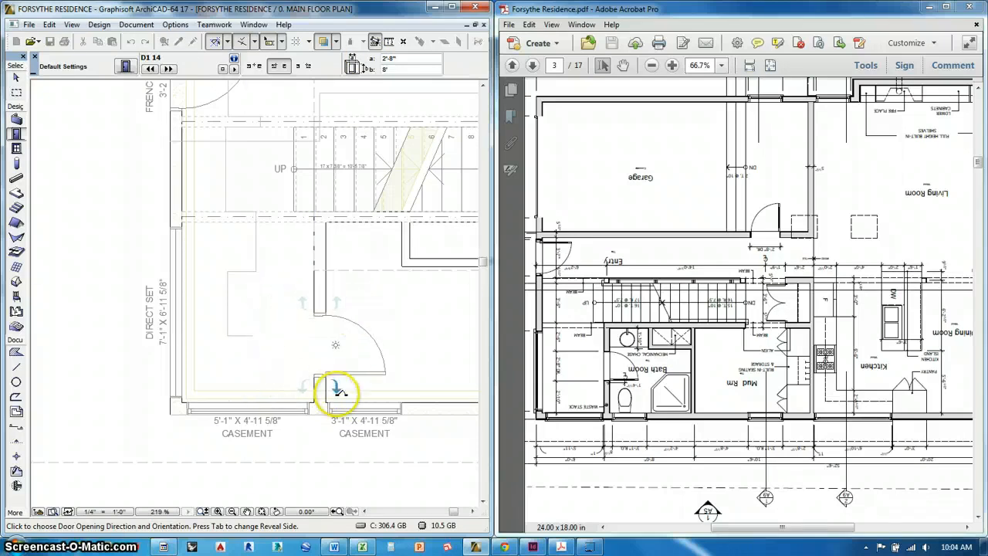
{"action": "left_click", "coordinate": [338, 388]}
Move the bathroom door up along its wall so its upper jamb meets the dashed line, and deselect it.
{"action": "left_click", "coordinate": [313, 317]}
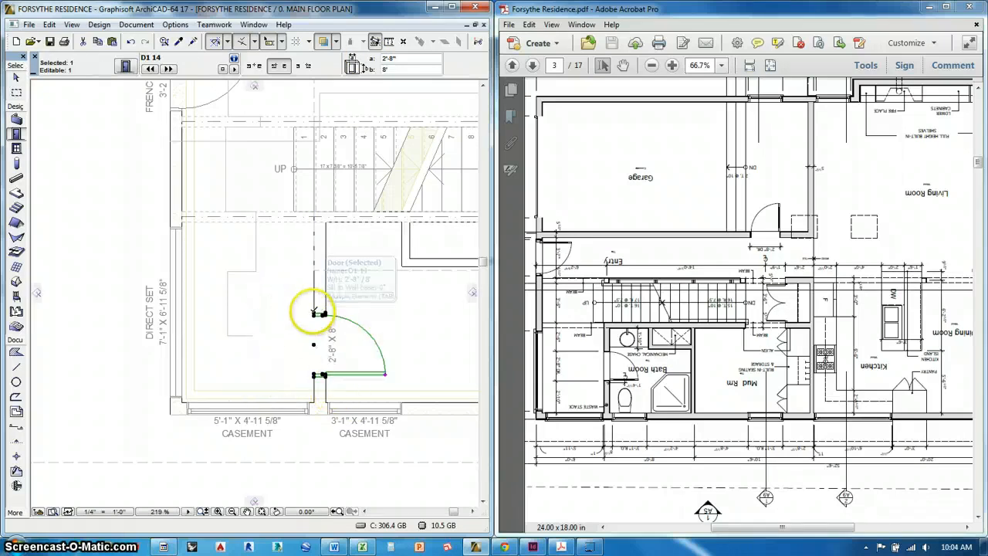
{"action": "scroll", "coordinate": [308, 318], "scroll_direction": "up", "scroll_amount": 5}
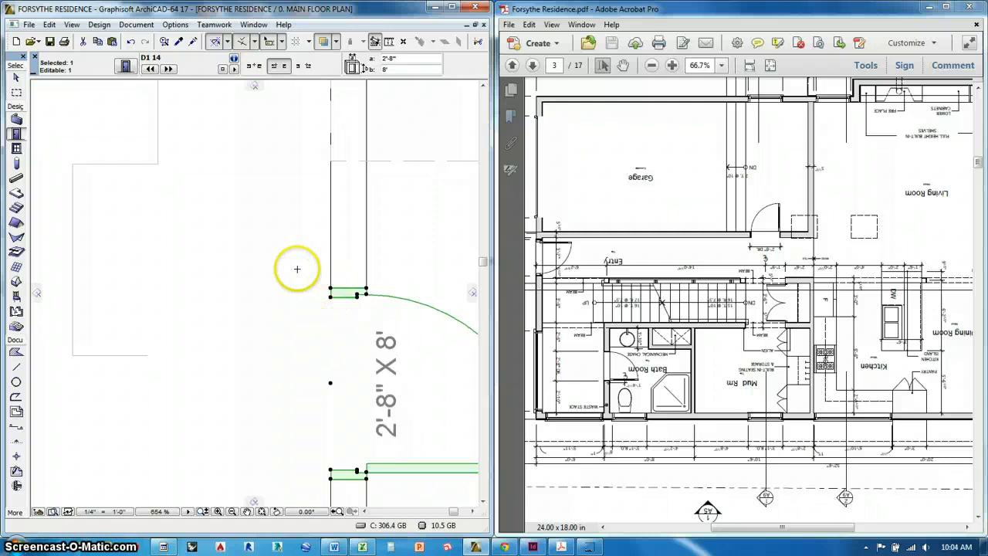
{"action": "key", "text": "ctrl+d"}
{"action": "left_click", "coordinate": [330, 288]}
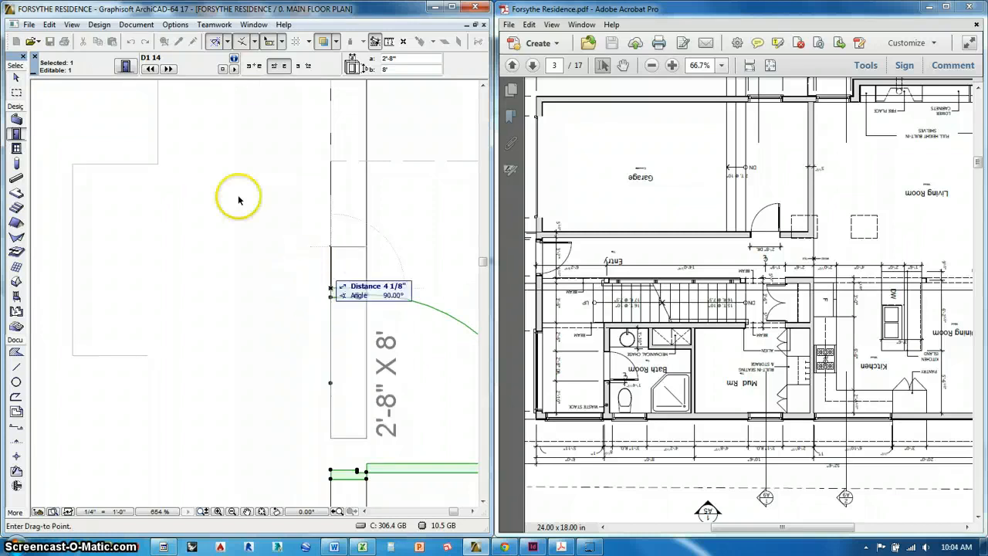
{"action": "left_click", "coordinate": [155, 161]}
{"action": "scroll", "coordinate": [240, 298], "scroll_direction": "down", "scroll_amount": 4}
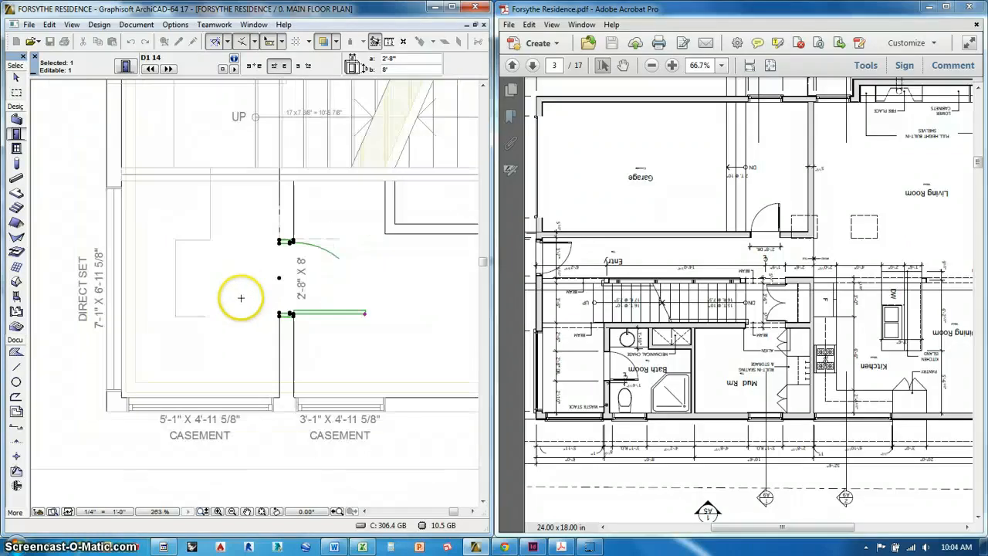
{"action": "scroll", "coordinate": [353, 331], "scroll_direction": "down", "scroll_amount": 2}
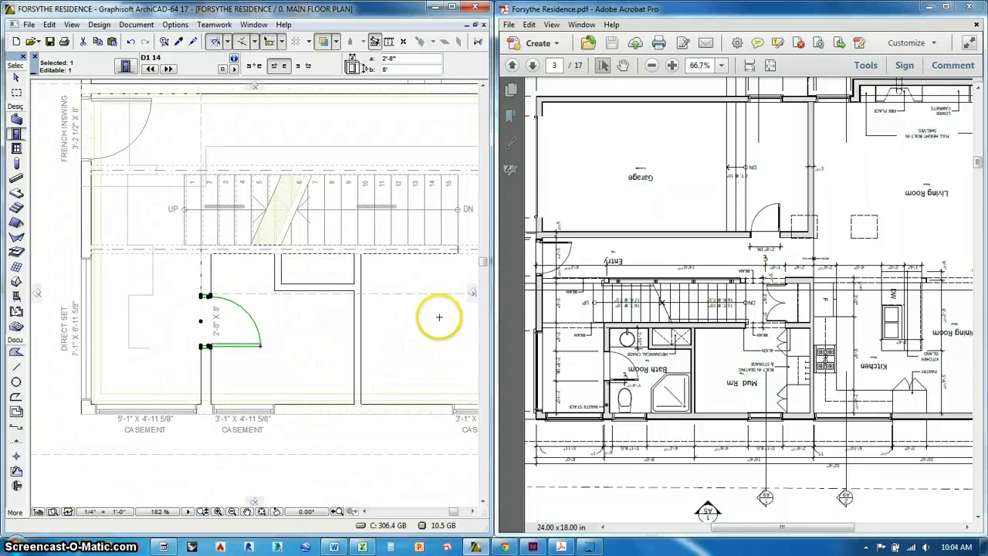
{"action": "key", "text": "Escape"}
Place a 2'-8" x 8' door in the wall between entry and garage, hinged on its right side and swinging into the garage.
{"action": "middle_click_drag", "start_coordinate": [440, 293], "coordinate": [363, 368]}
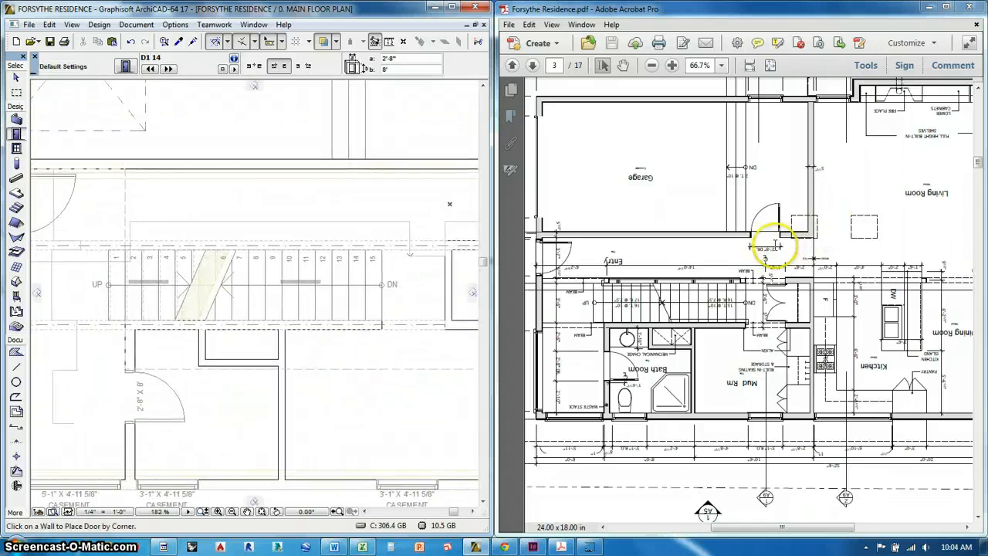
{"action": "middle_click_drag", "start_coordinate": [420, 284], "coordinate": [414, 296]}
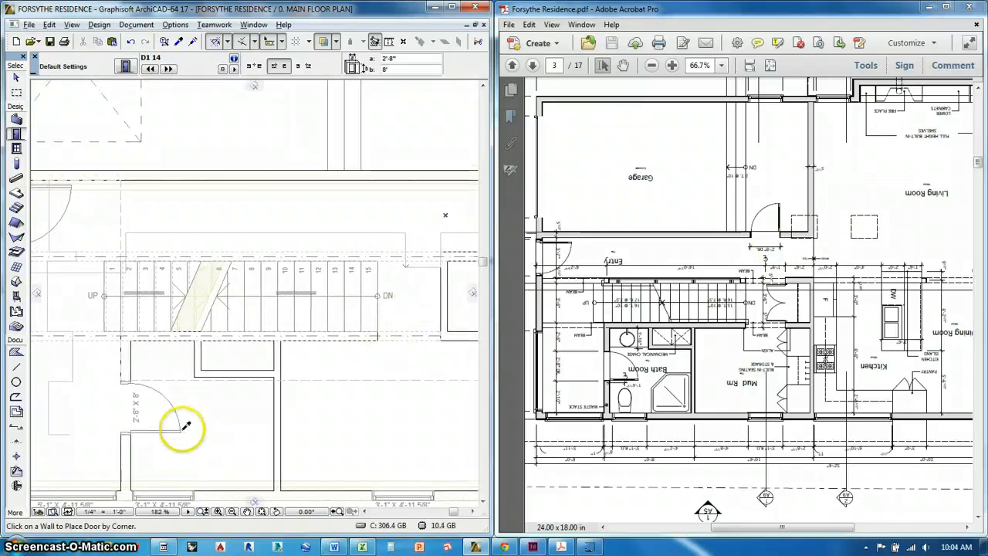
{"action": "middle_click_drag", "start_coordinate": [305, 273], "coordinate": [291, 426]}
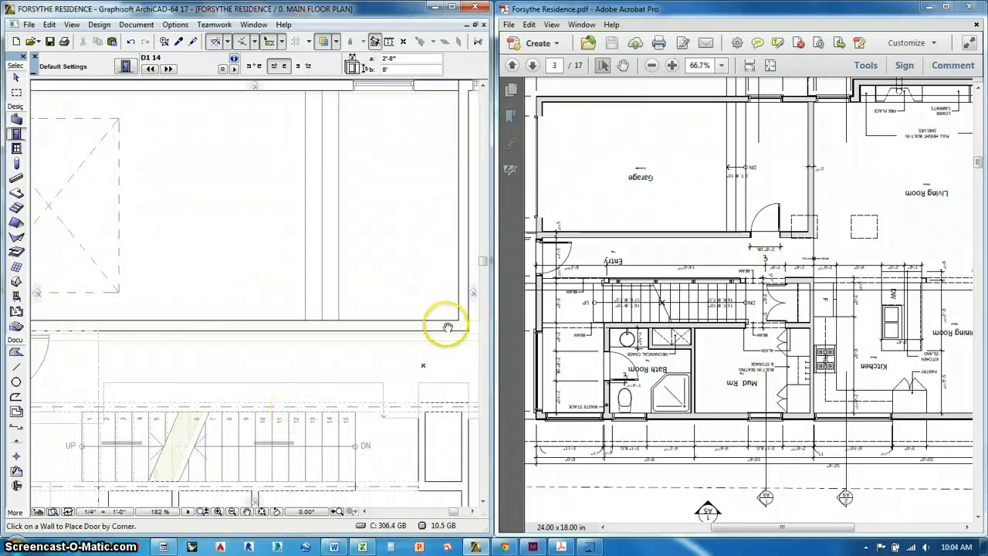
{"action": "left_click", "coordinate": [416, 320]}
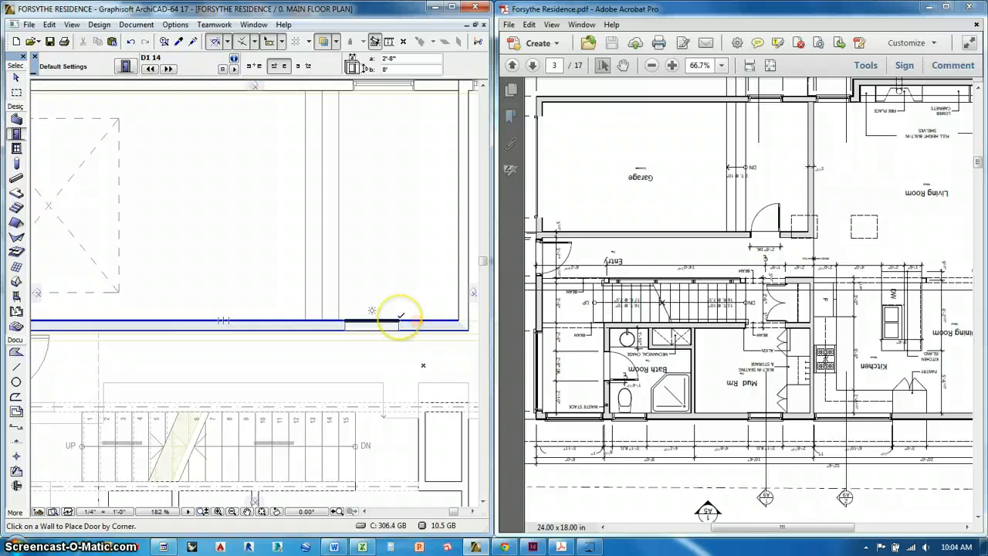
{"action": "left_click", "coordinate": [402, 316]}
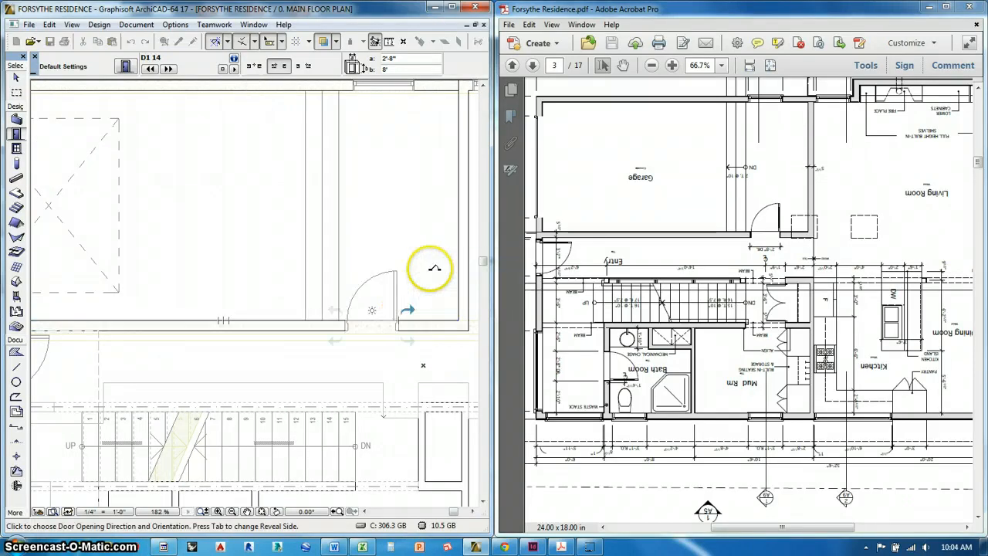
{"action": "left_click", "coordinate": [432, 228]}
Compare the walls around the stairs, mud room and closet with the door openings in the reference plan.
{"action": "scroll", "coordinate": [432, 229], "scroll_direction": "down", "scroll_amount": 2}
{"action": "middle_click_drag", "start_coordinate": [403, 355], "coordinate": [423, 287]}
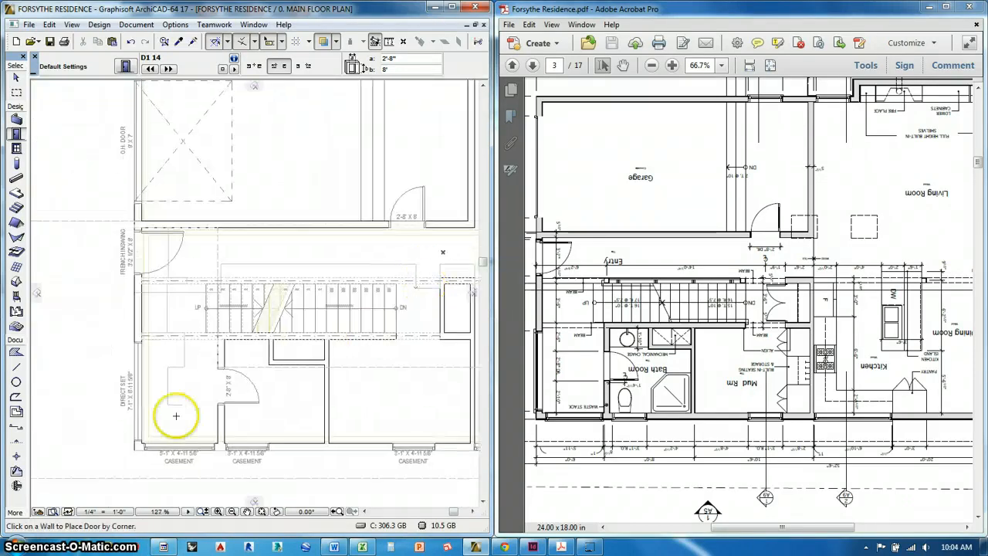
{"action": "scroll", "coordinate": [232, 395], "scroll_direction": "up", "scroll_amount": 2}
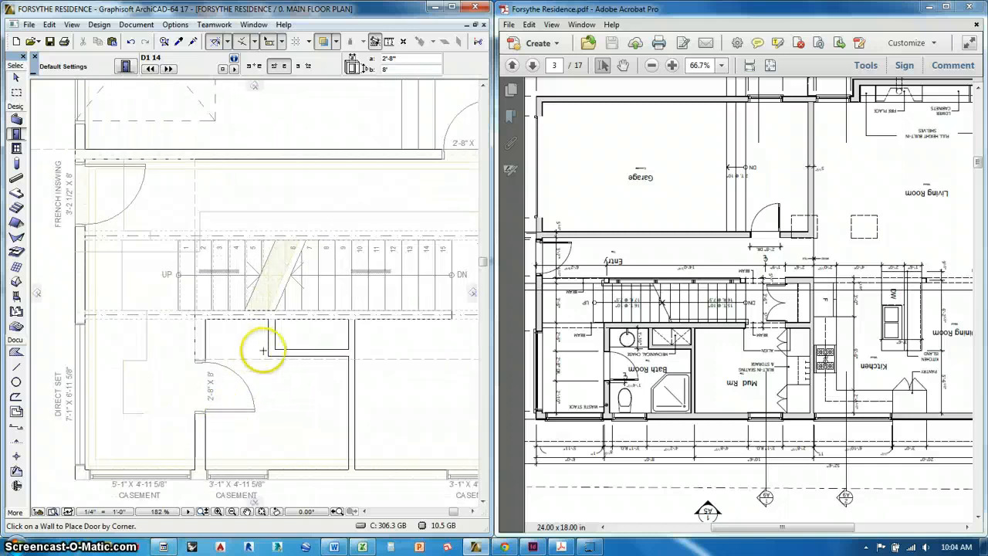
{"action": "middle_click_drag", "start_coordinate": [375, 363], "coordinate": [312, 335]}
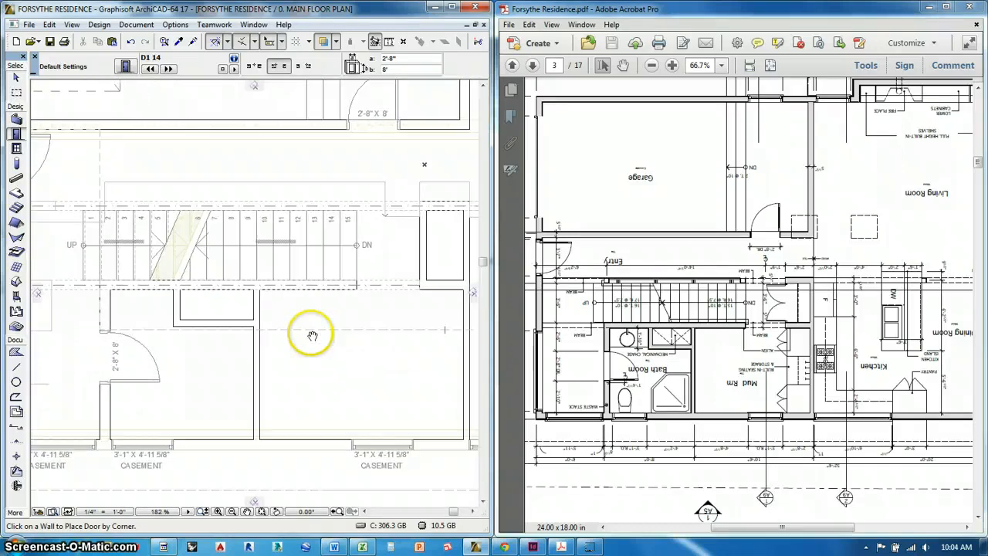
{"action": "scroll", "coordinate": [425, 311], "scroll_direction": "up", "scroll_amount": 2}
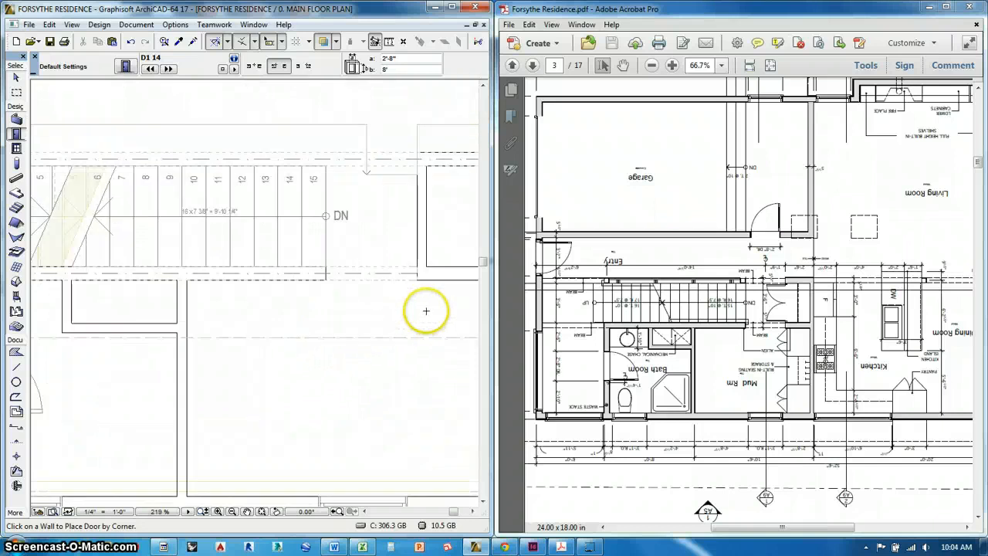
{"action": "scroll", "coordinate": [419, 304], "scroll_direction": "down", "scroll_amount": 2}
{"action": "scroll", "coordinate": [371, 194], "scroll_direction": "down", "scroll_amount": 4}
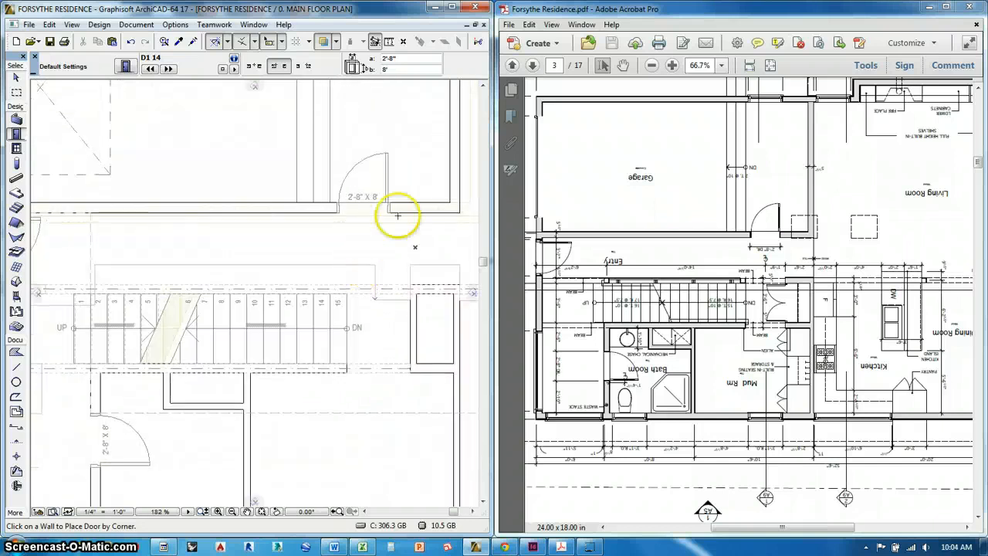
Pick up the settings of the 6' x 6'-8" double swing door from the sample doors beneath the plan and set its height to 8'.
{"action": "scroll", "coordinate": [355, 196], "scroll_direction": "down", "scroll_amount": 2}
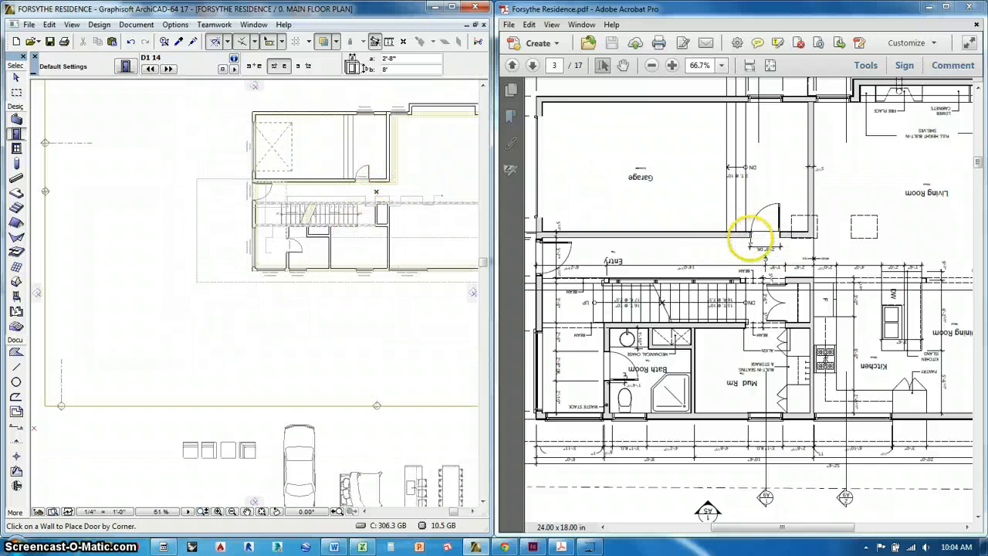
{"action": "scroll", "coordinate": [374, 189], "scroll_direction": "down", "scroll_amount": 2}
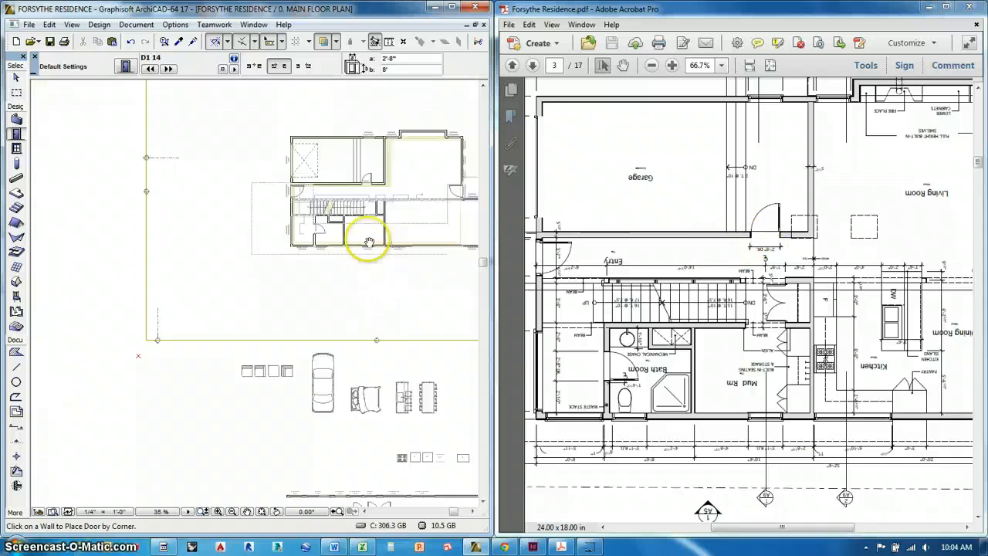
{"action": "middle_click_drag", "start_coordinate": [369, 243], "coordinate": [359, 204]}
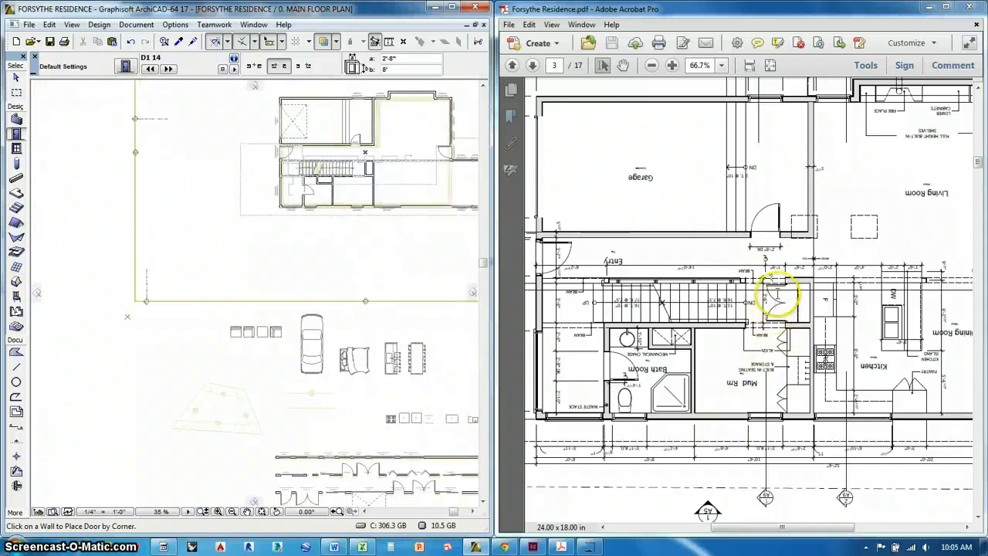
{"action": "scroll", "coordinate": [379, 363], "scroll_direction": "up", "scroll_amount": 9}
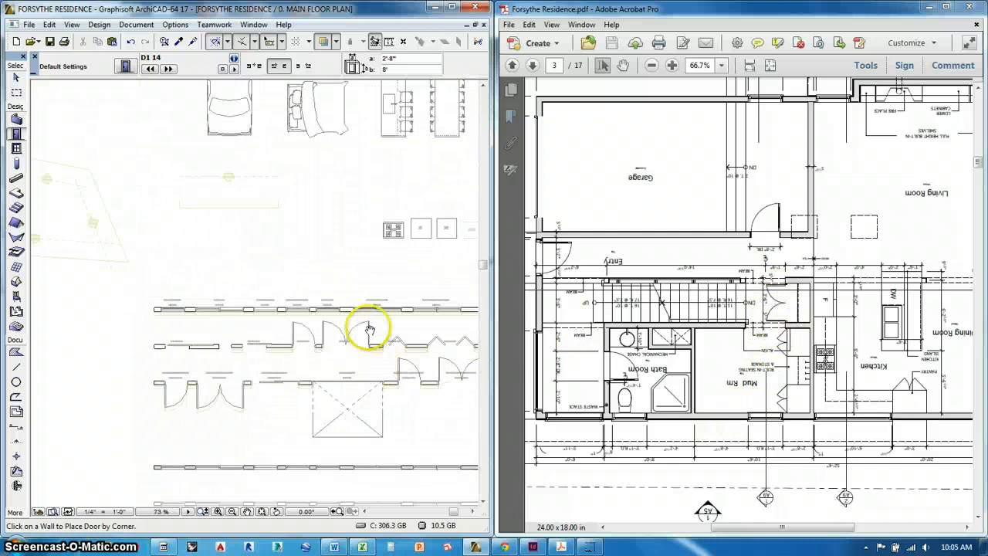
{"action": "scroll", "coordinate": [366, 333], "scroll_direction": "up", "scroll_amount": 2}
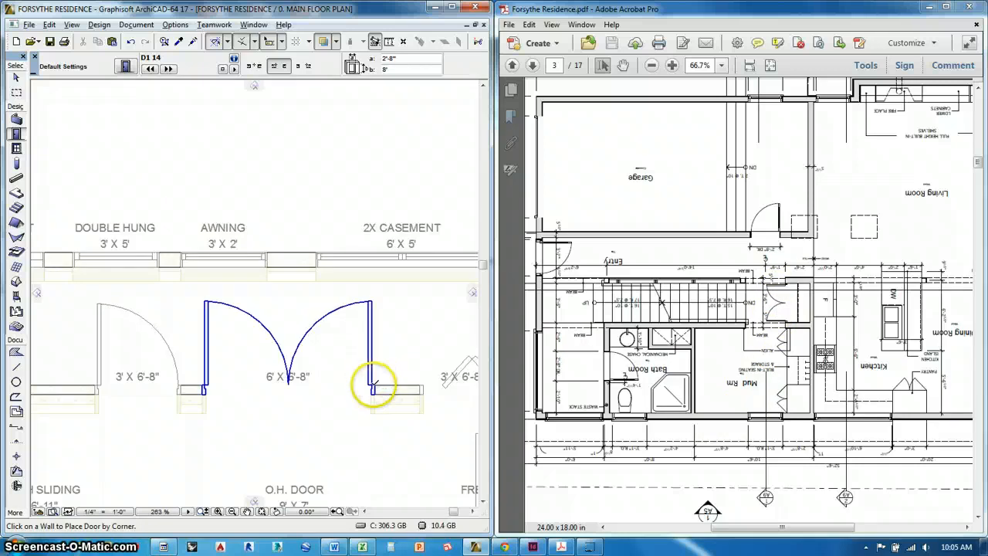
{"action": "left_click", "coordinate": [375, 383], "text": "alt"}
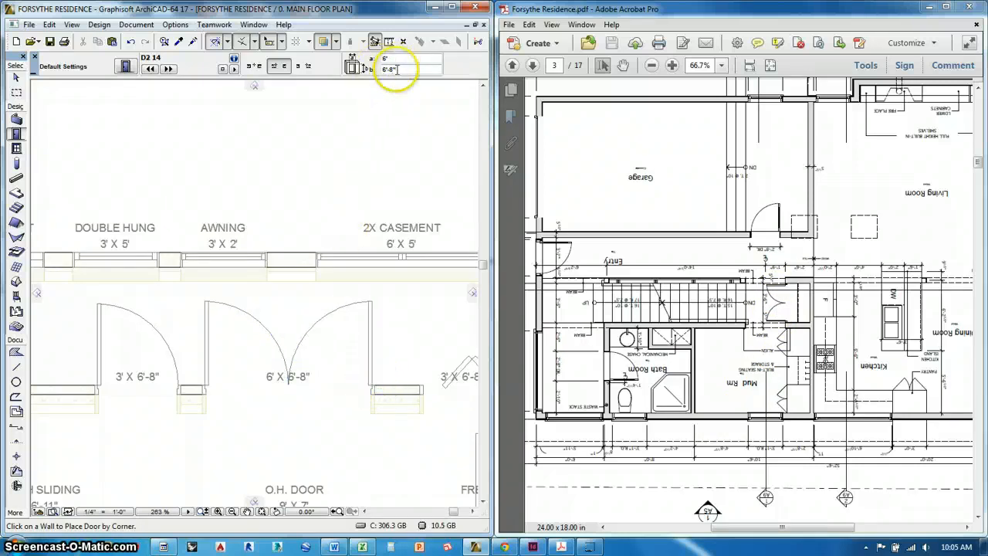
{"action": "type", "text": "8'"}
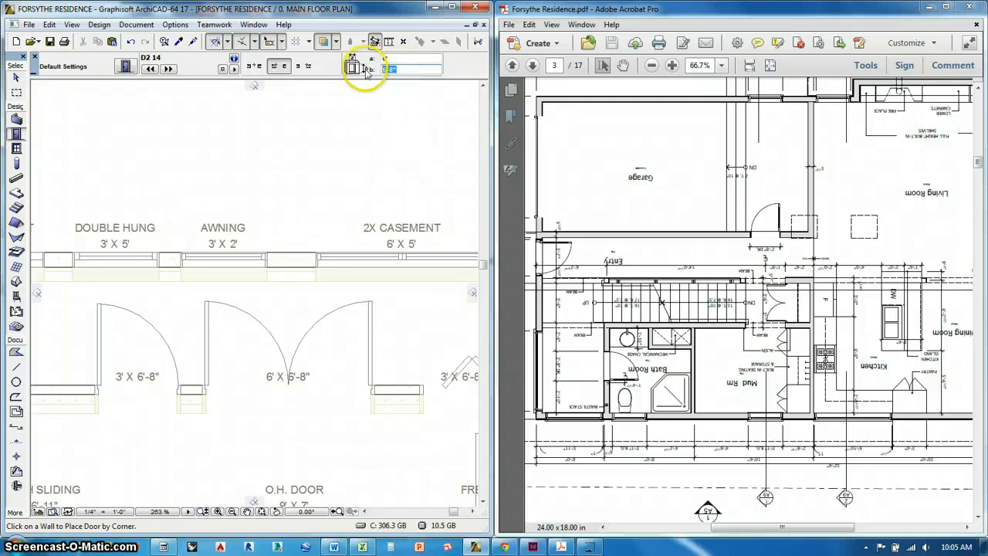
Place the 6' x 8' double door from the upper corner of the closet wall facing the stairs' DN end, swinging toward the stairs.
{"action": "middle_click_drag", "start_coordinate": [397, 225], "coordinate": [408, 476]}
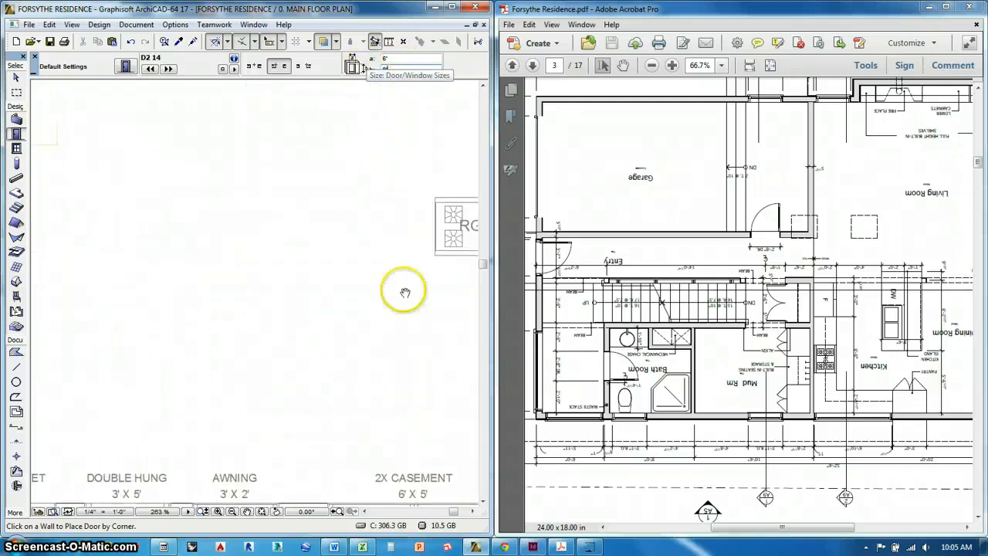
{"action": "middle_click_drag", "start_coordinate": [379, 192], "coordinate": [356, 370]}
{"action": "scroll", "coordinate": [373, 263], "scroll_direction": "down", "scroll_amount": 8}
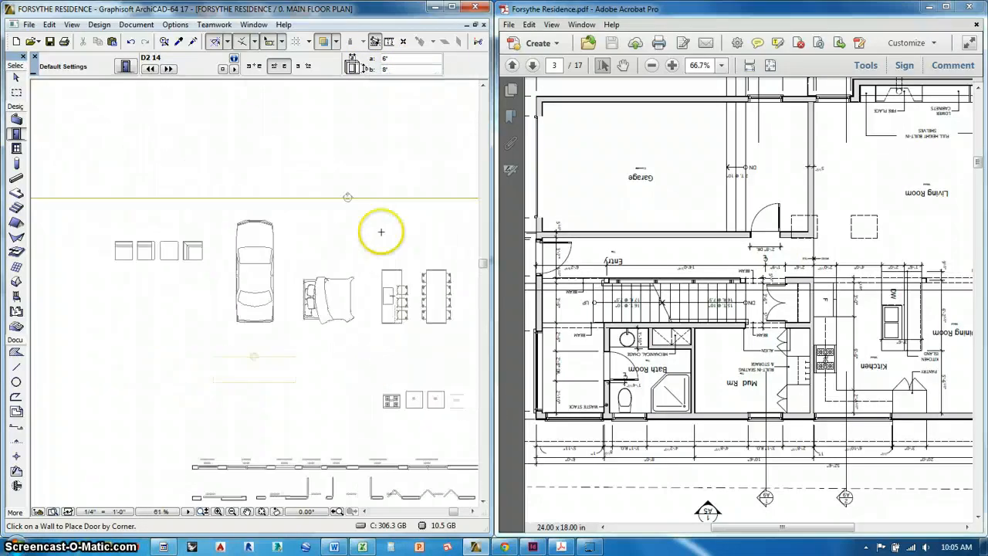
{"action": "scroll", "coordinate": [334, 222], "scroll_direction": "up", "scroll_amount": 10}
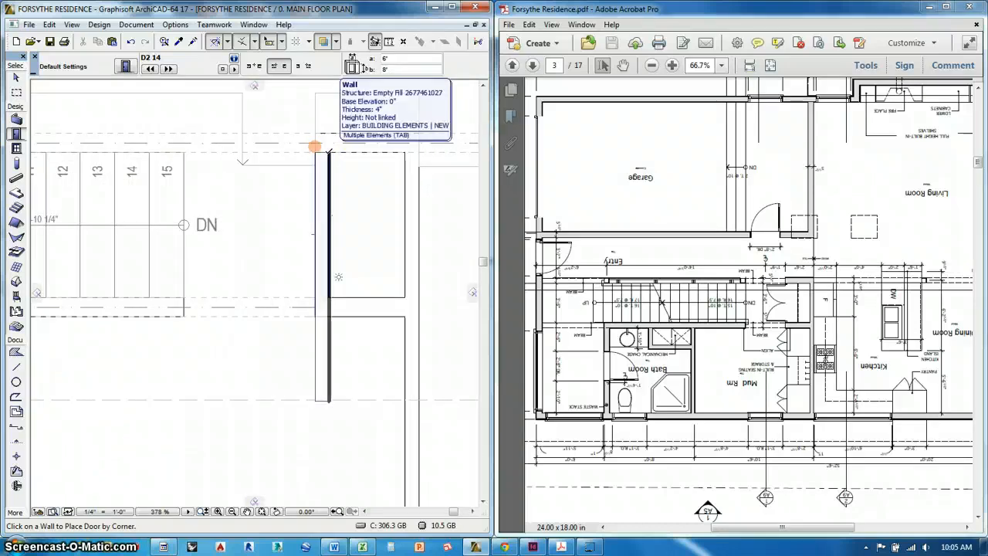
{"action": "left_click", "coordinate": [316, 148]}
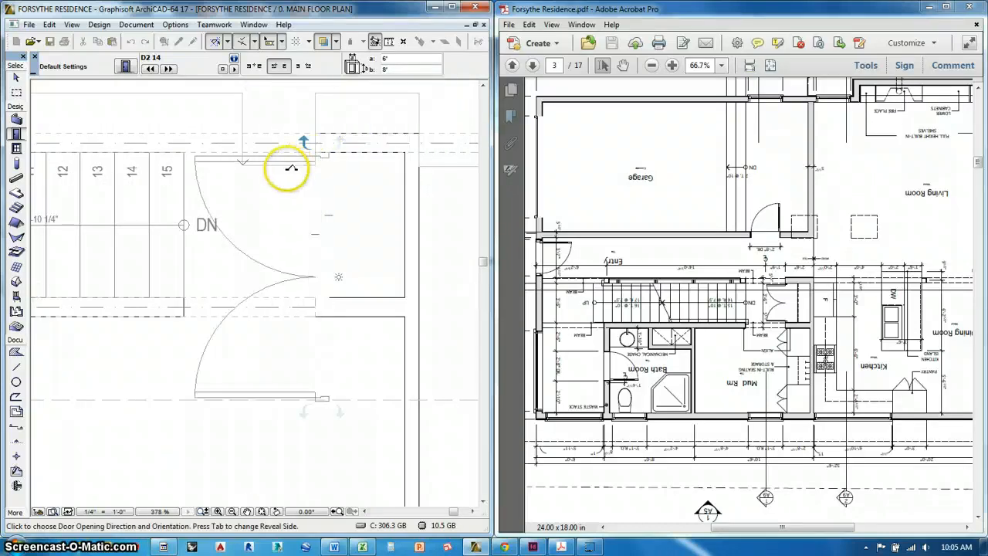
{"action": "left_click", "coordinate": [270, 217]}
Stretch the closet double door's lower end up to the inner face of the closet's lower wall, making it 3'-6" wide.
{"action": "scroll", "coordinate": [452, 280], "scroll_direction": "down", "scroll_amount": 2}
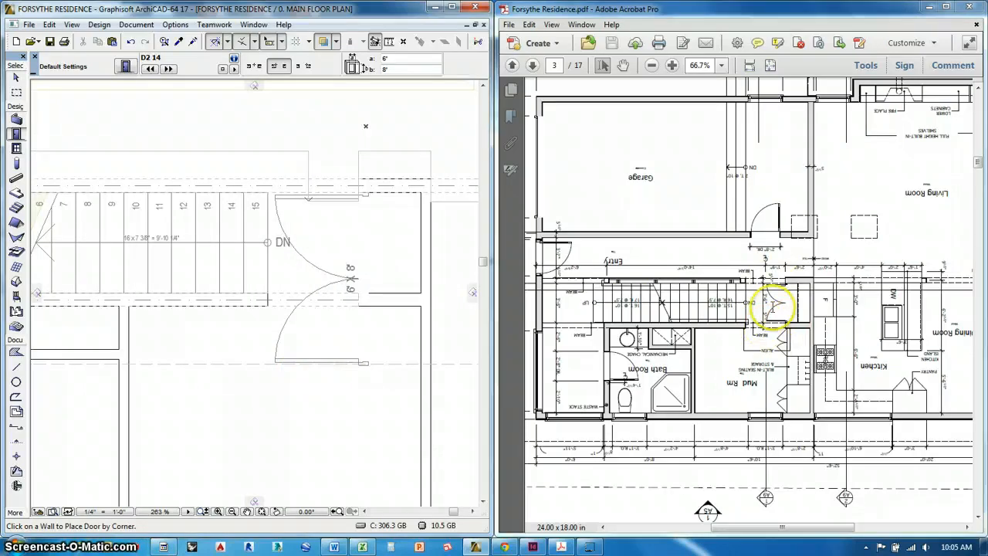
{"action": "left_click", "coordinate": [368, 368], "text": "shift"}
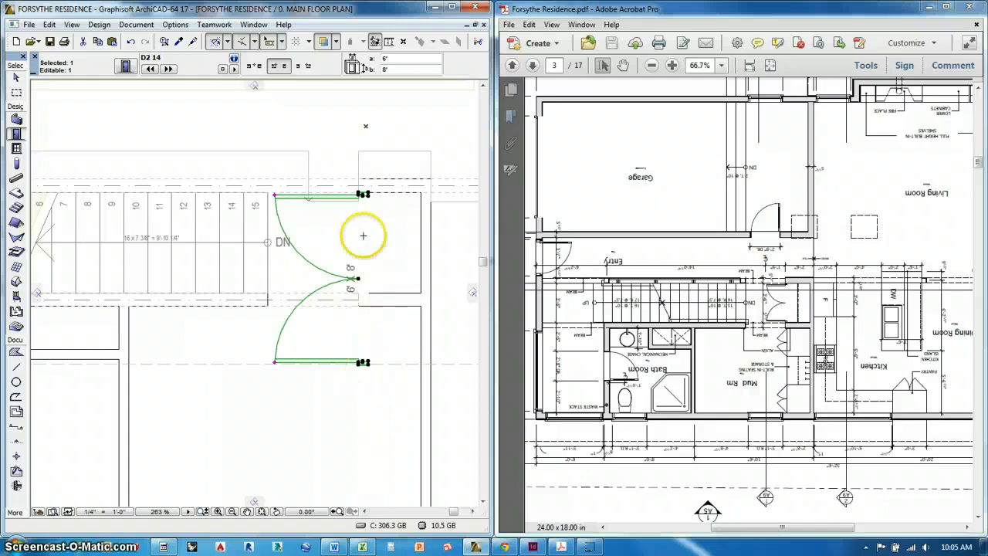
{"action": "scroll", "coordinate": [362, 363], "scroll_direction": "up", "scroll_amount": 5}
{"action": "left_click", "coordinate": [364, 357]}
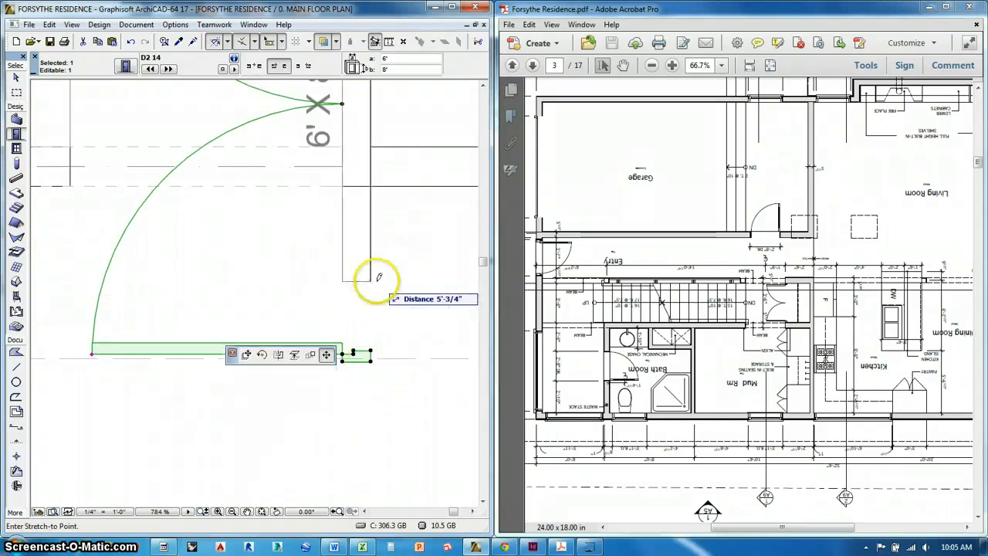
{"action": "scroll", "coordinate": [378, 349], "scroll_direction": "down", "scroll_amount": 5}
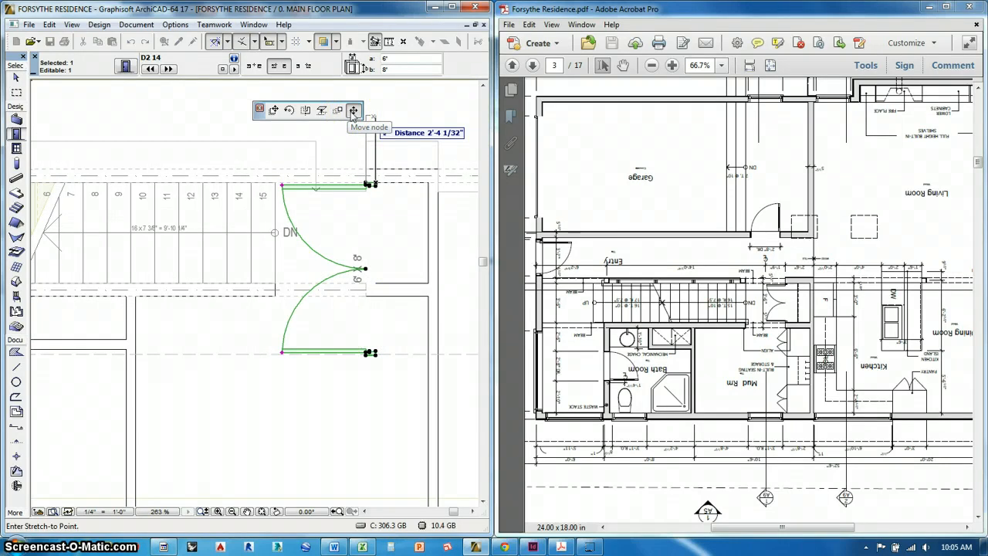
{"action": "left_click", "coordinate": [274, 110]}
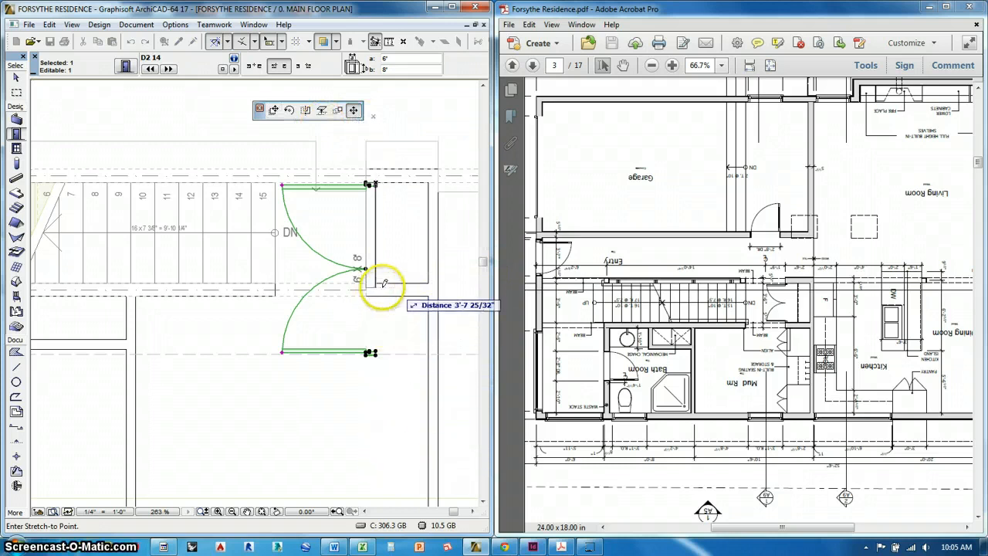
{"action": "left_click", "coordinate": [430, 280]}
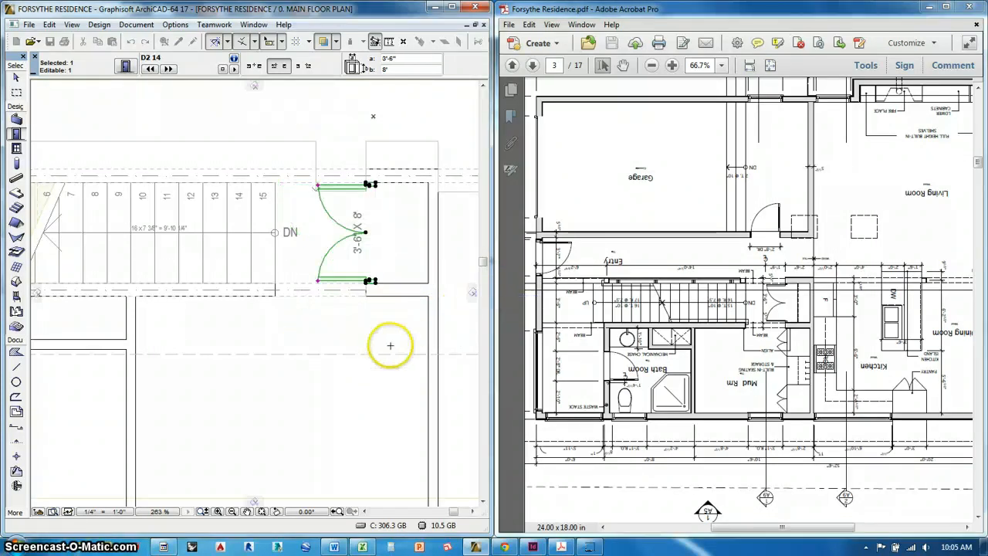
{"action": "key", "text": "Escape"}
Compare the empty kitchen area of the model with the counters and pantry in the reference plan.
{"action": "scroll", "coordinate": [365, 324], "scroll_direction": "down", "scroll_amount": 5}
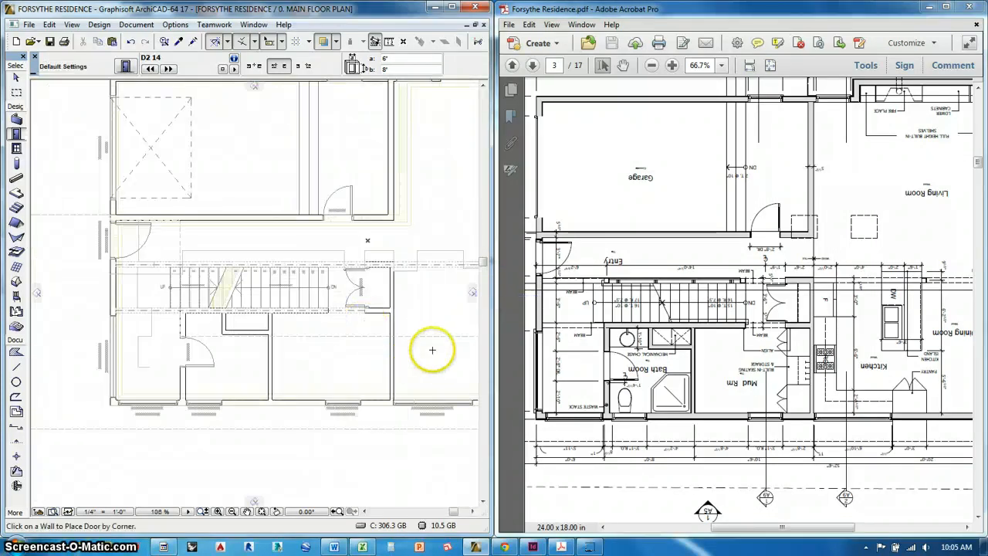
{"action": "scroll", "coordinate": [409, 326], "scroll_direction": "down", "scroll_amount": 3}
{"action": "middle_click_drag", "start_coordinate": [410, 307], "coordinate": [287, 335]}
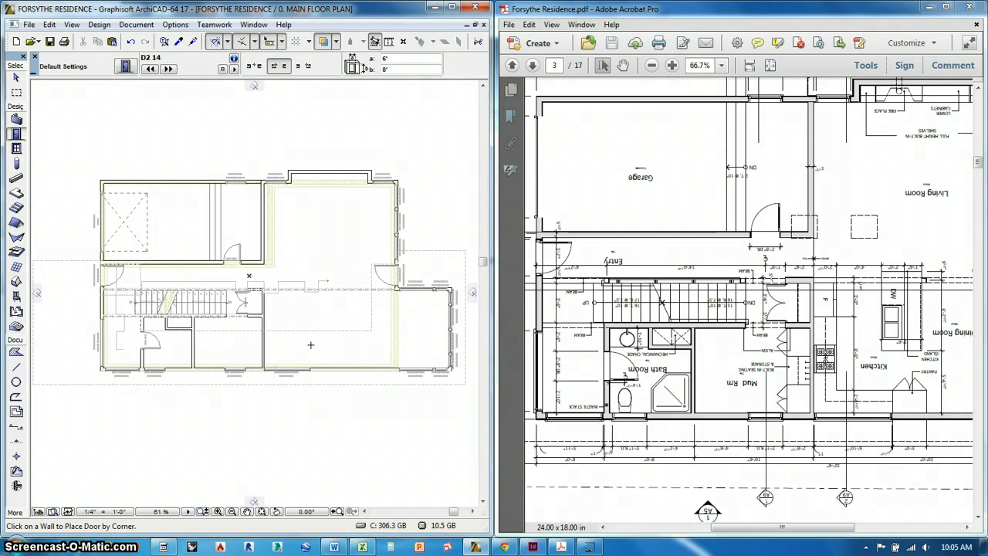
{"action": "scroll", "coordinate": [305, 340], "scroll_direction": "up", "scroll_amount": 5}
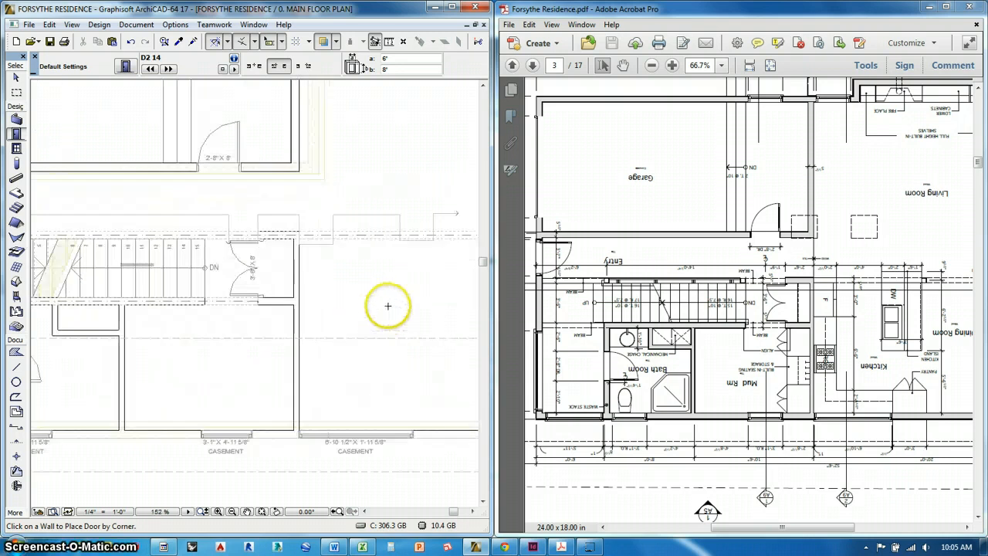
{"action": "middle_click_drag", "start_coordinate": [387, 306], "coordinate": [321, 310]}
{"action": "middle_click_drag", "start_coordinate": [911, 375], "coordinate": [867, 362]}
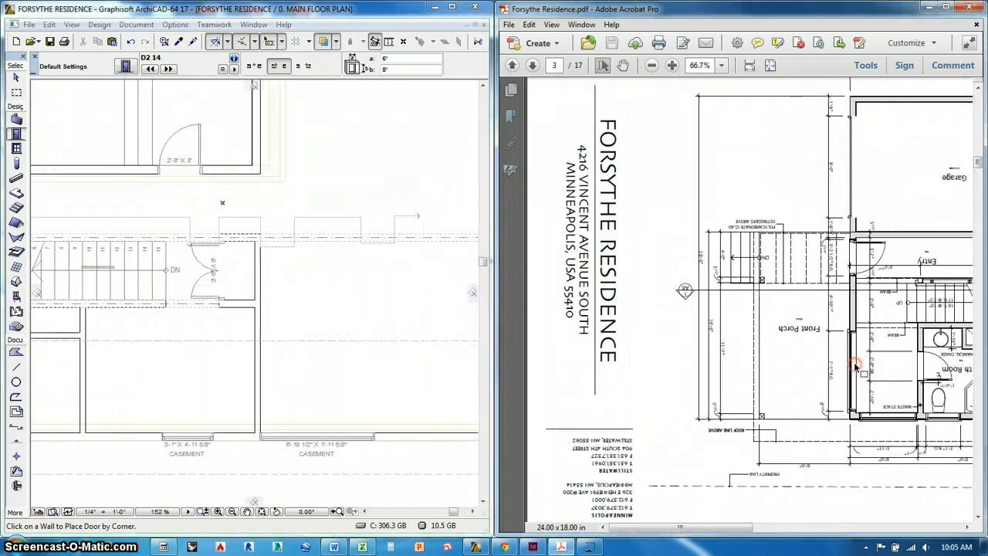
{"action": "left_click_drag", "start_coordinate": [711, 527], "coordinate": [880, 527]}
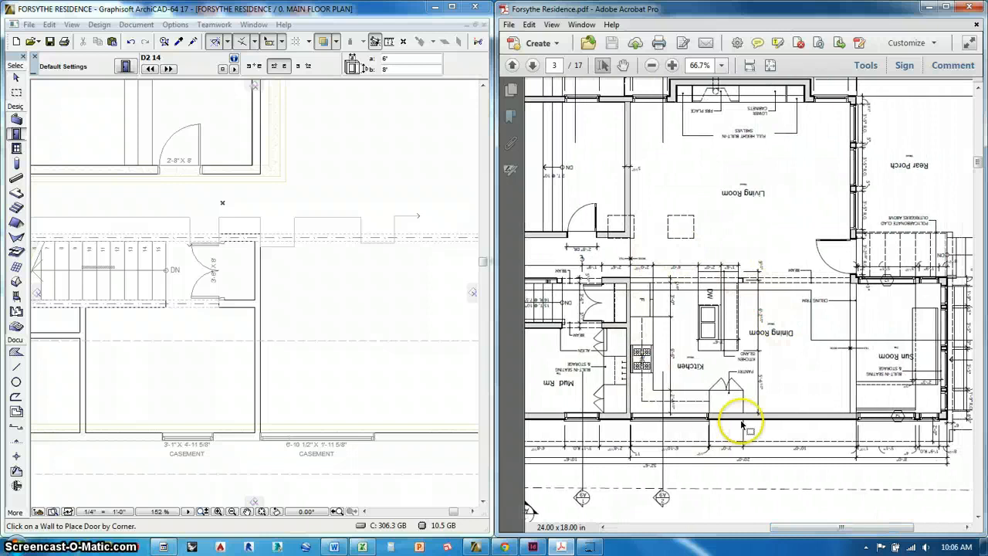
{"action": "scroll", "coordinate": [227, 342], "scroll_direction": "down", "scroll_amount": 4}
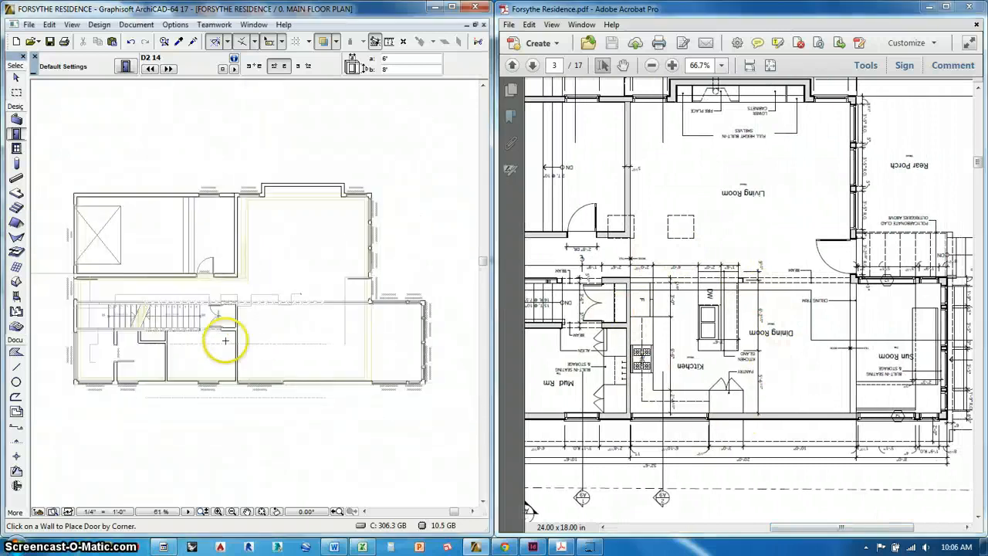
Activate the Slab tool and set its default layer to CABINETRY AND FIXTURES.
{"action": "left_click", "coordinate": [17, 194]}
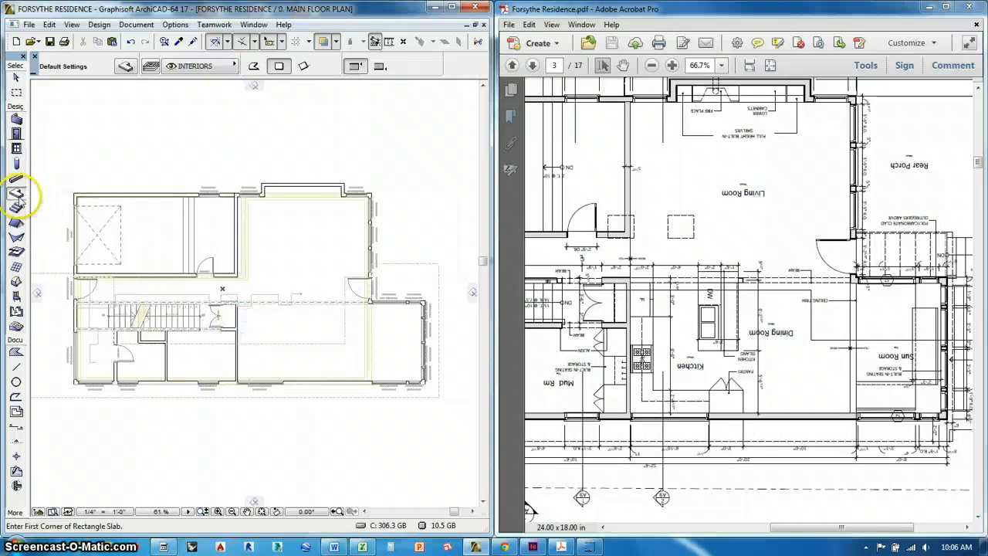
{"action": "left_click", "coordinate": [214, 68]}
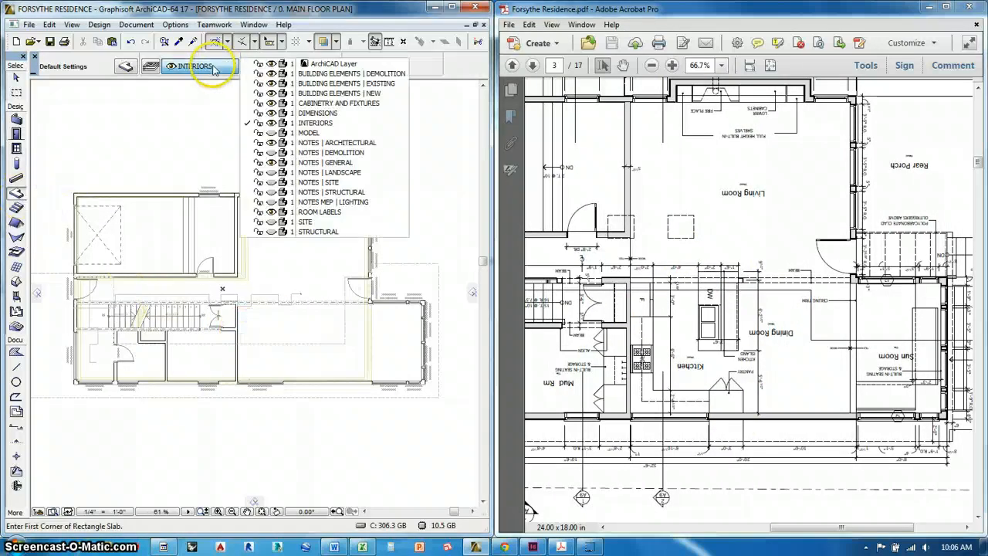
{"action": "left_click", "coordinate": [324, 93]}
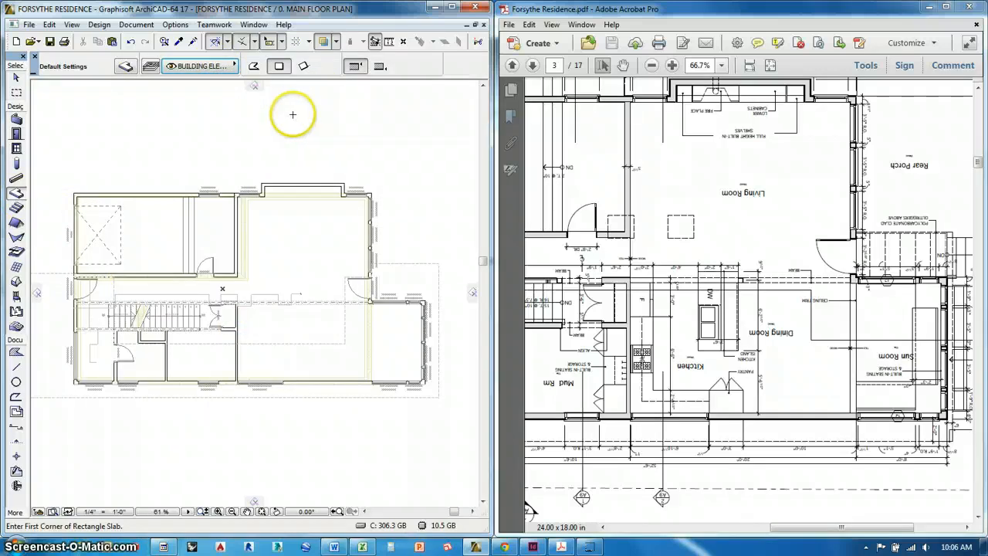
{"action": "left_click", "coordinate": [202, 68]}
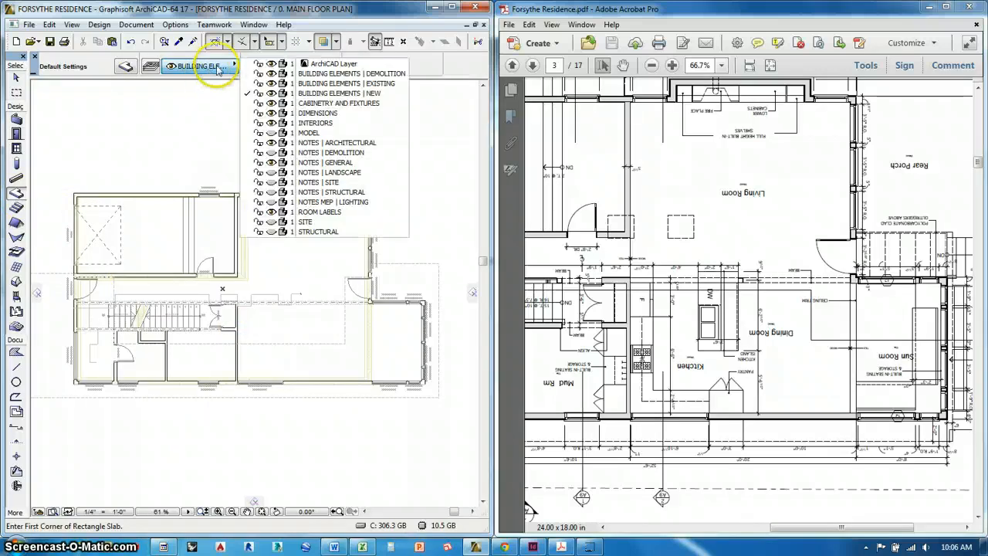
{"action": "left_click", "coordinate": [318, 105]}
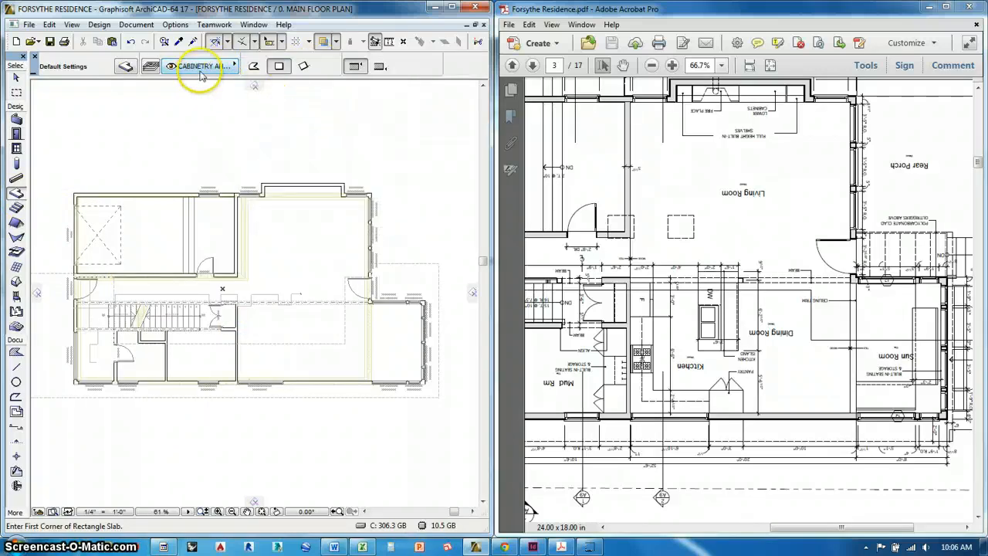
Set the slab's reference plane to its bottom, the thickness to 3' and the home story offset to 0".
{"action": "scroll", "coordinate": [347, 68], "scroll_direction": "down", "scroll_amount": 1}
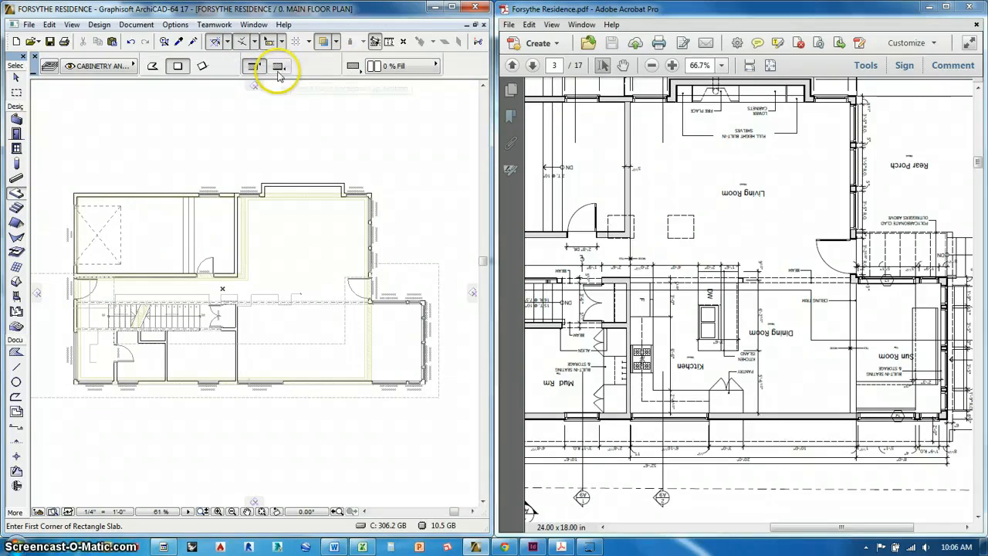
{"action": "scroll", "coordinate": [279, 71], "scroll_direction": "down", "scroll_amount": 2}
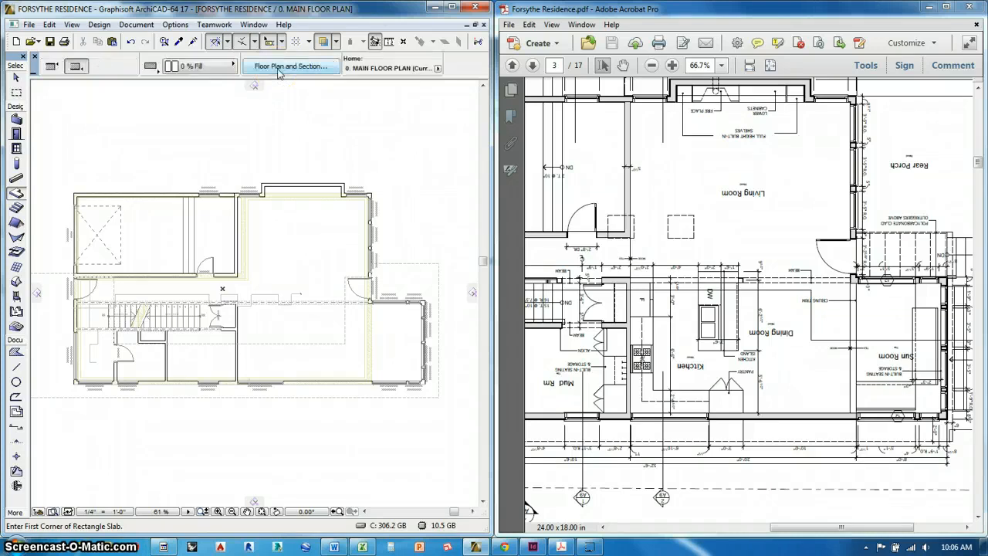
{"action": "scroll", "coordinate": [279, 71], "scroll_direction": "down", "scroll_amount": 2}
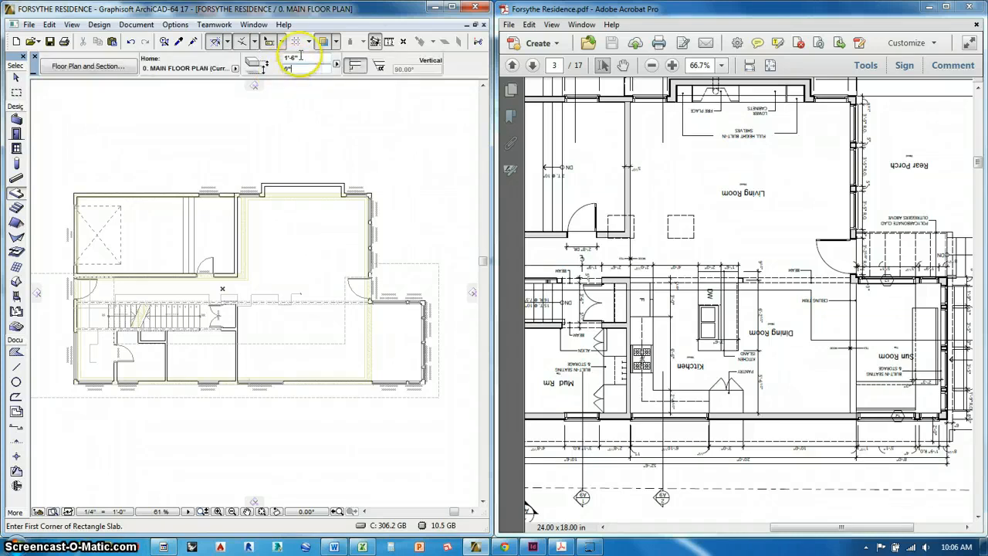
{"action": "left_click", "coordinate": [301, 58]}
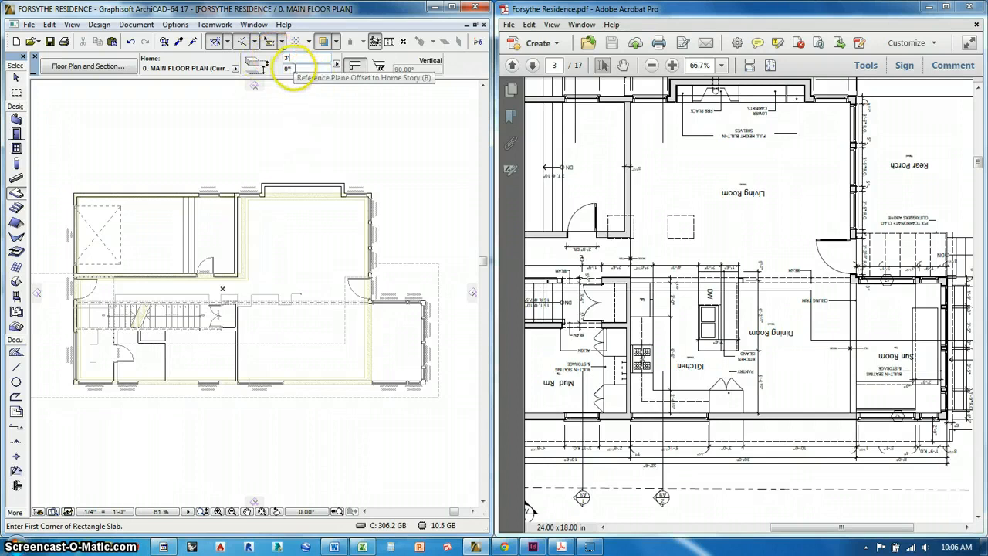
Start a polygonal counter slab at the kitchen wall's upper corner, running about 2'-1/2" into the kitchen and 9'-11" toward the exterior wall.
{"action": "middle_click_drag", "start_coordinate": [324, 265], "coordinate": [430, 188]}
{"action": "scroll", "coordinate": [392, 227], "scroll_direction": "up", "scroll_amount": 8}
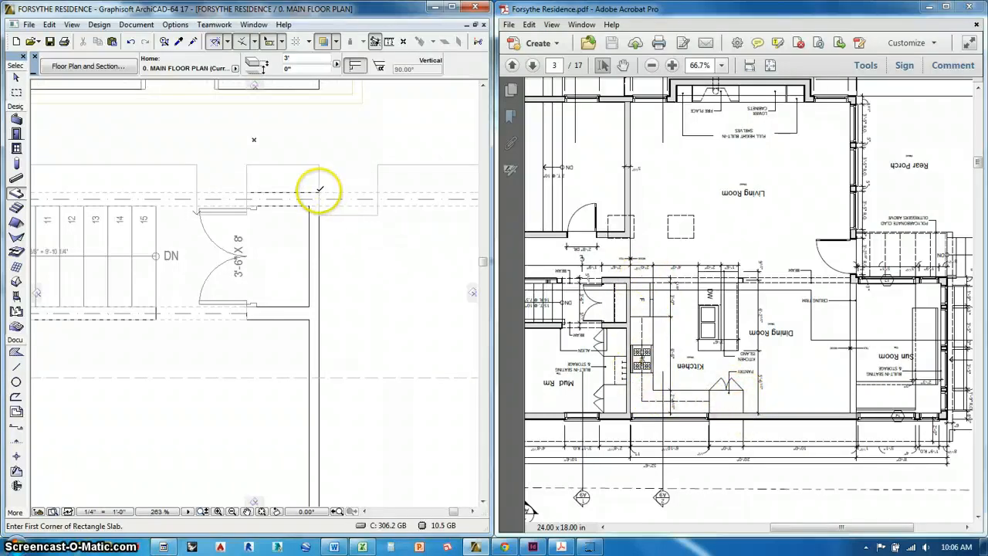
{"action": "scroll", "coordinate": [235, 70], "scroll_direction": "up", "scroll_amount": 5}
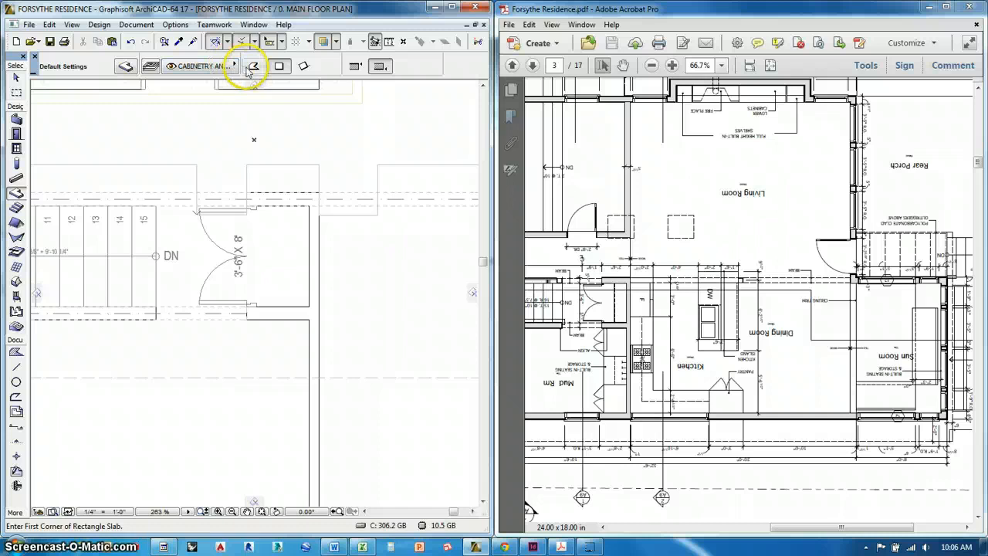
{"action": "left_click", "coordinate": [252, 69]}
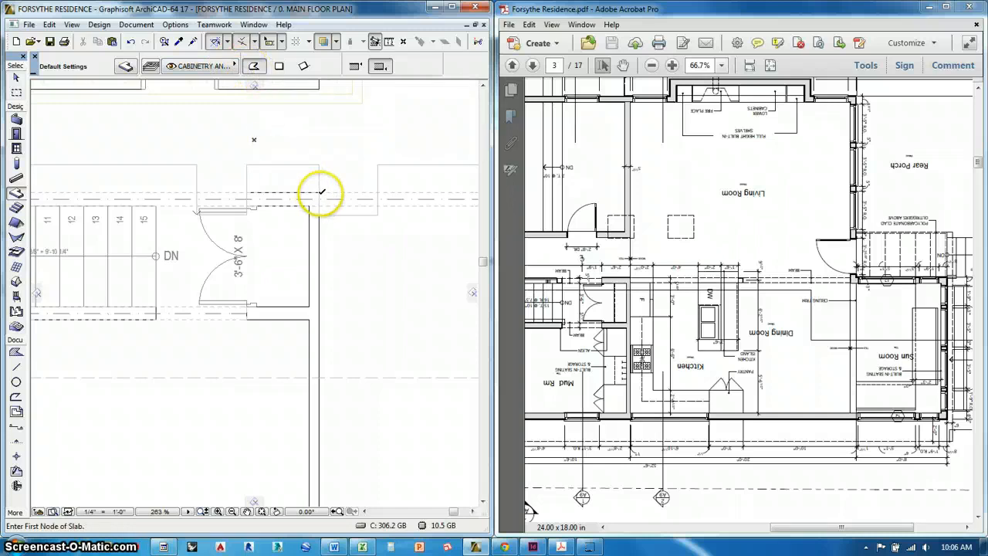
{"action": "left_click", "coordinate": [319, 191]}
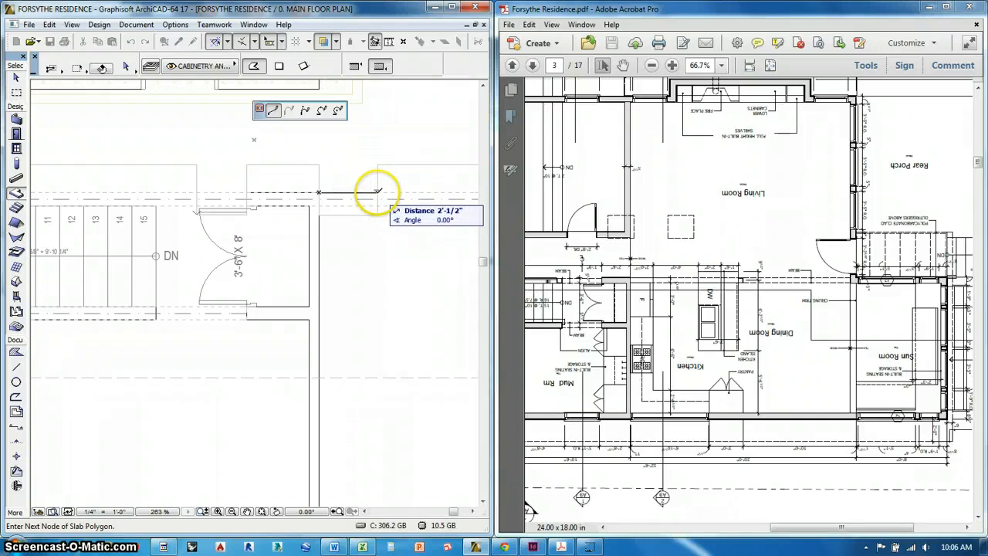
{"action": "scroll", "coordinate": [368, 219], "scroll_direction": "down", "scroll_amount": 4}
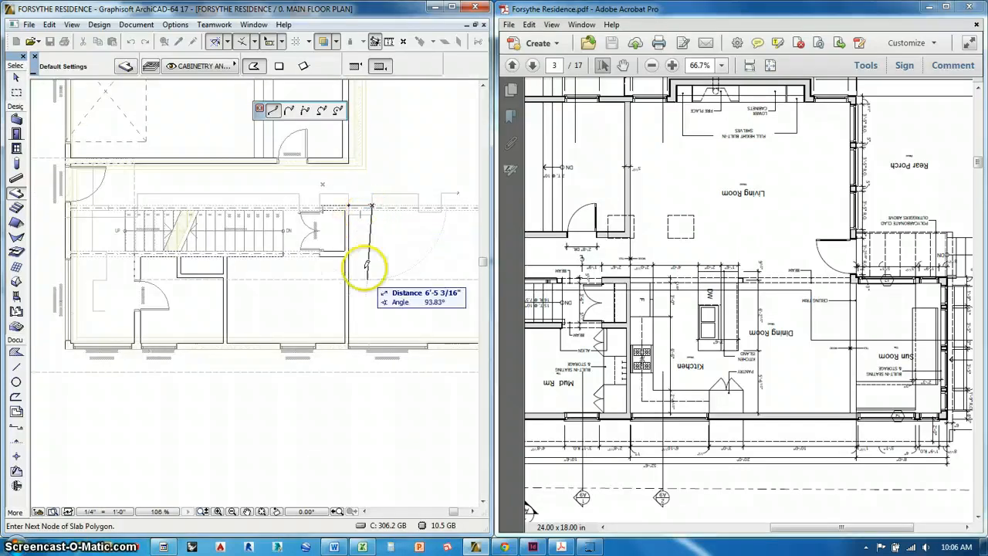
{"action": "scroll", "coordinate": [375, 337], "scroll_direction": "up", "scroll_amount": 5}
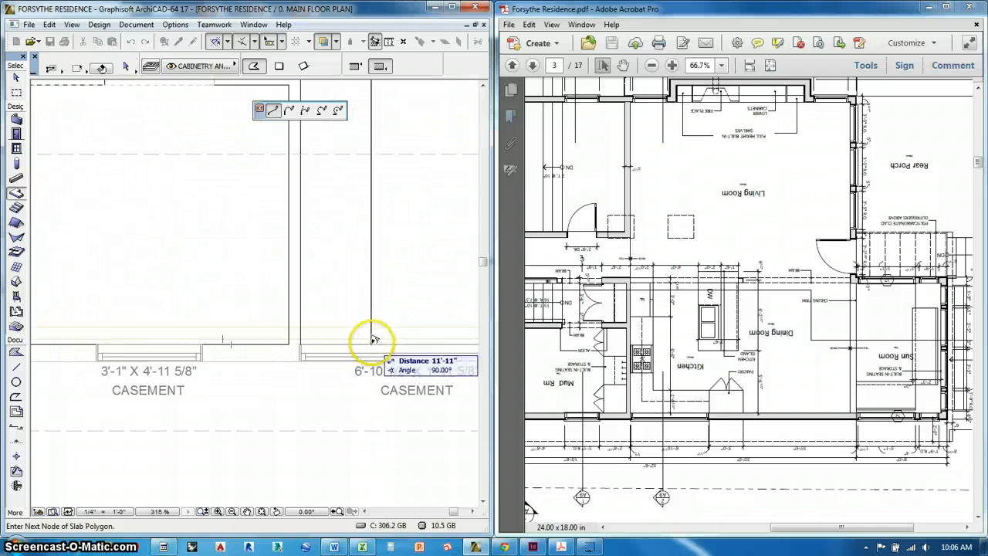
{"action": "left_click", "coordinate": [372, 340]}
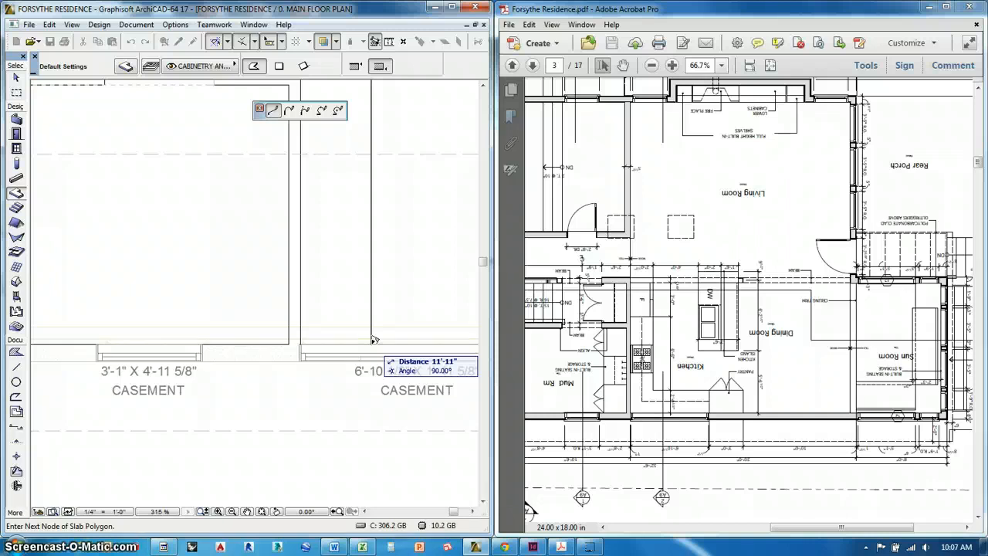
{"action": "type", "text": "9-11"}
{"action": "key", "text": "Return"}
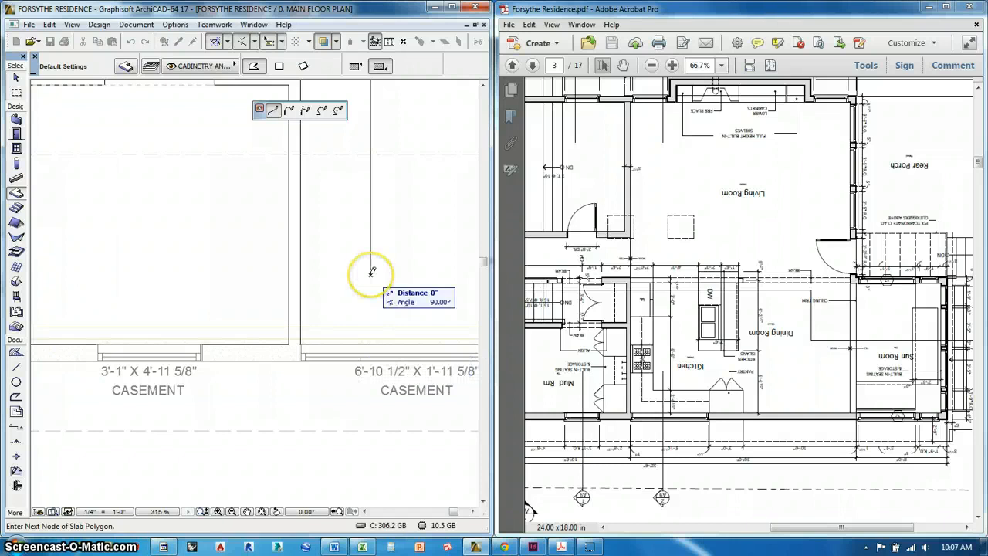
Continue the counter slab outline parallel to the exterior wall along the counter front, turning in to meet the wall's inner face.
{"action": "scroll", "coordinate": [311, 261], "scroll_direction": "down", "scroll_amount": 2}
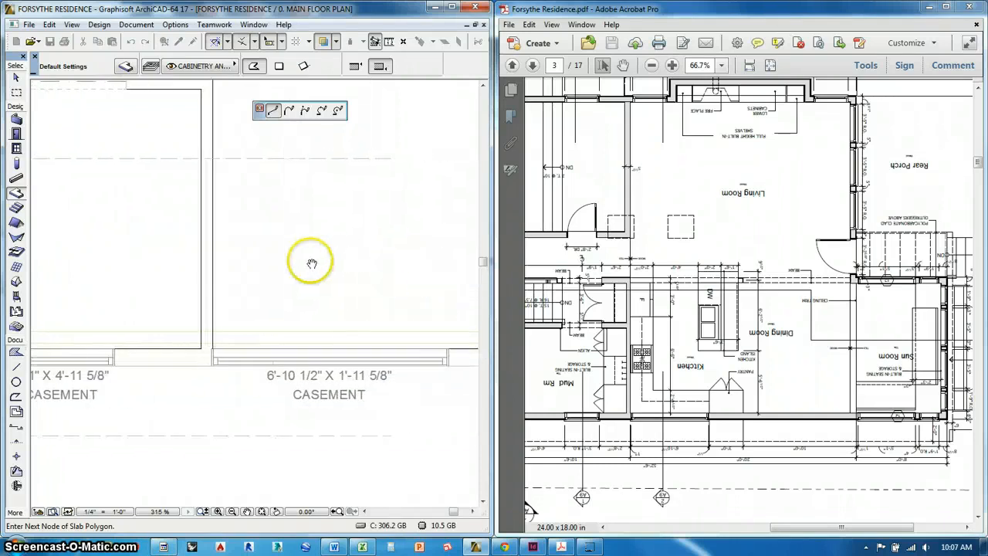
{"action": "scroll", "coordinate": [283, 265], "scroll_direction": "down", "scroll_amount": 3}
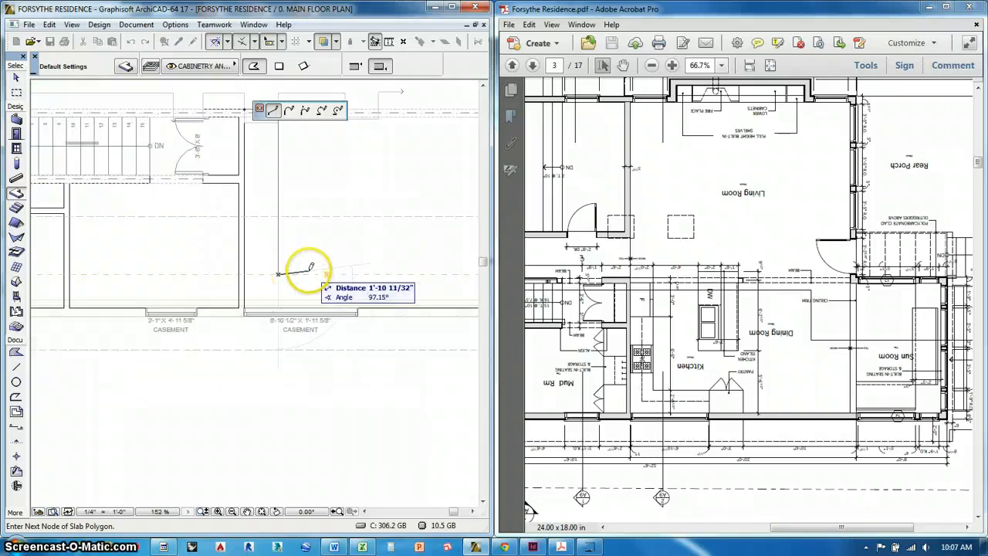
{"action": "middle_click_drag", "start_coordinate": [313, 271], "coordinate": [312, 323]}
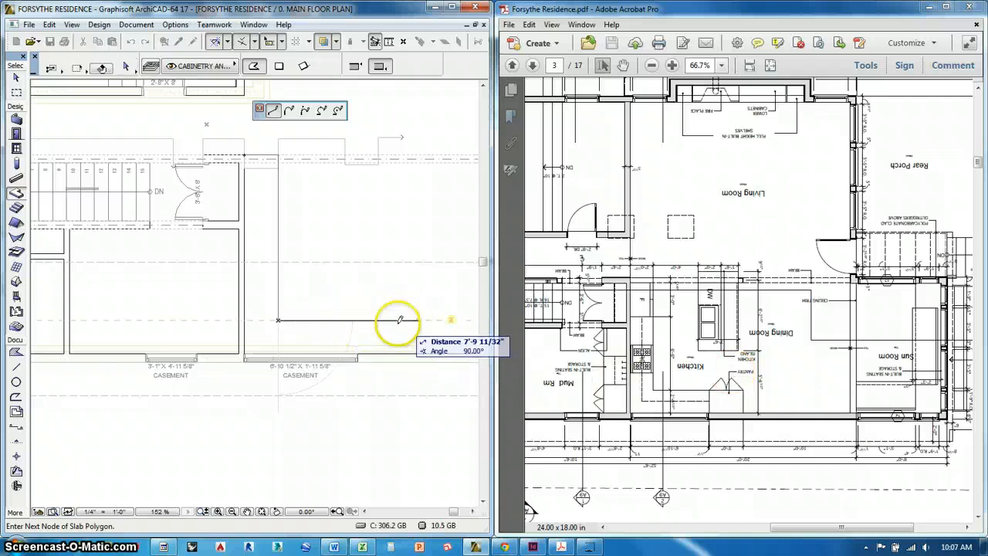
{"action": "left_click", "coordinate": [402, 319]}
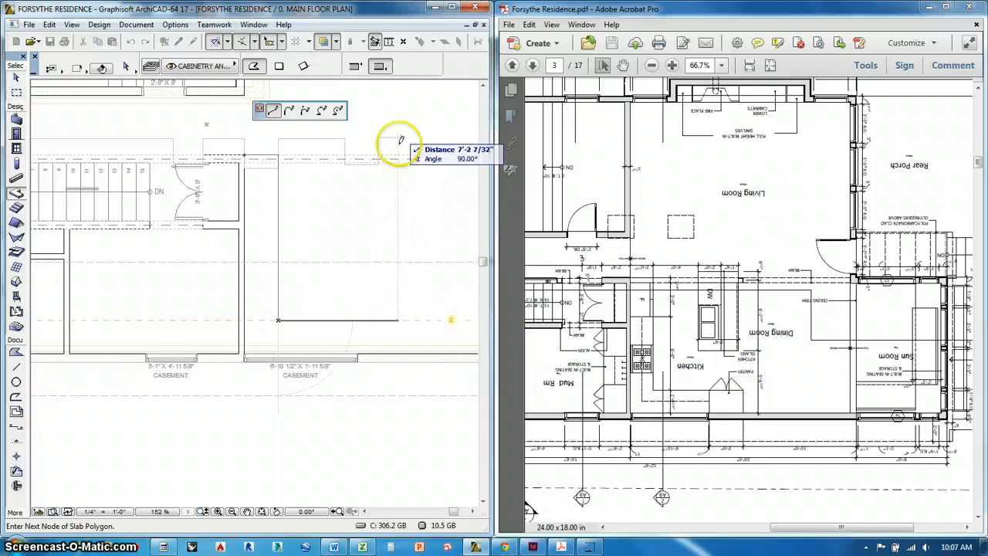
{"action": "left_click", "coordinate": [402, 354]}
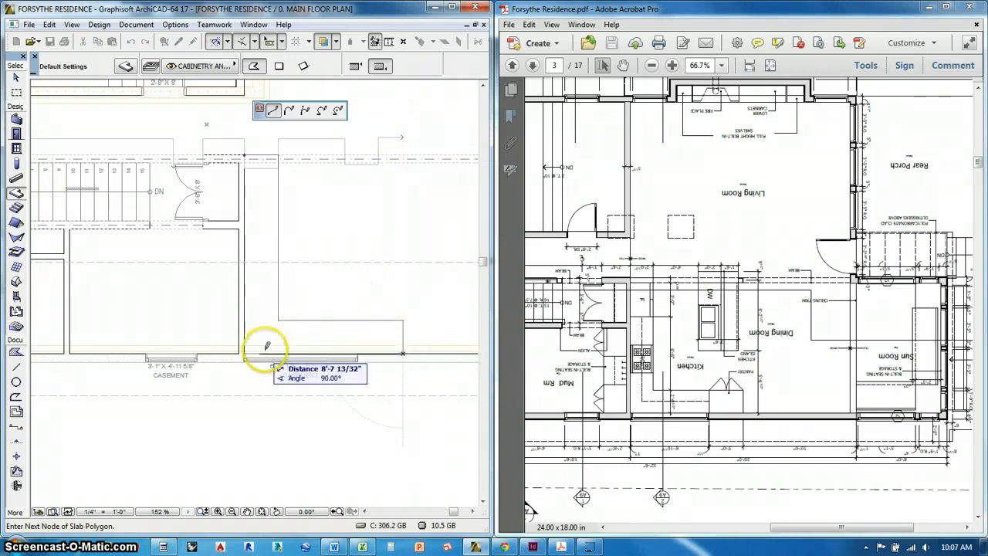
{"action": "left_click", "coordinate": [247, 353]}
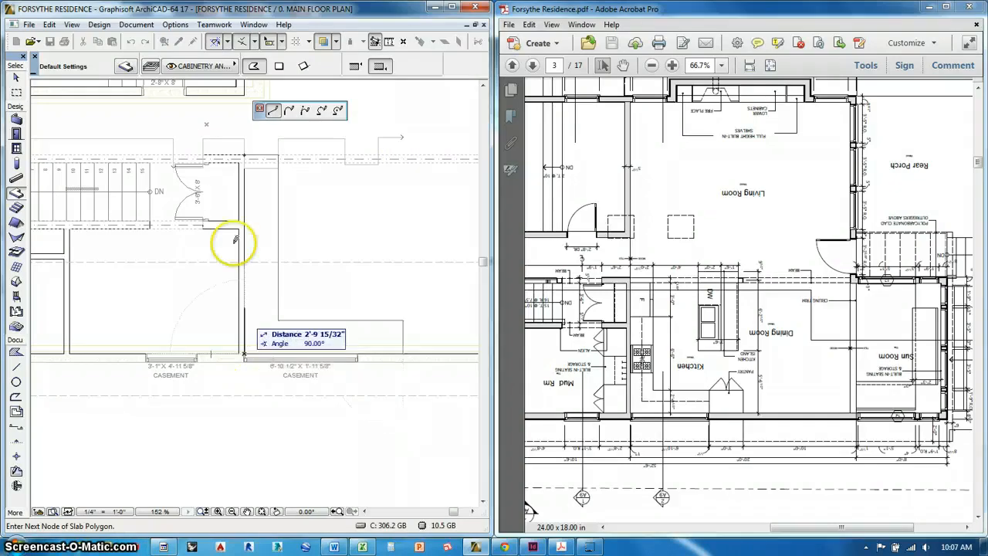
{"action": "left_click", "coordinate": [247, 152]}
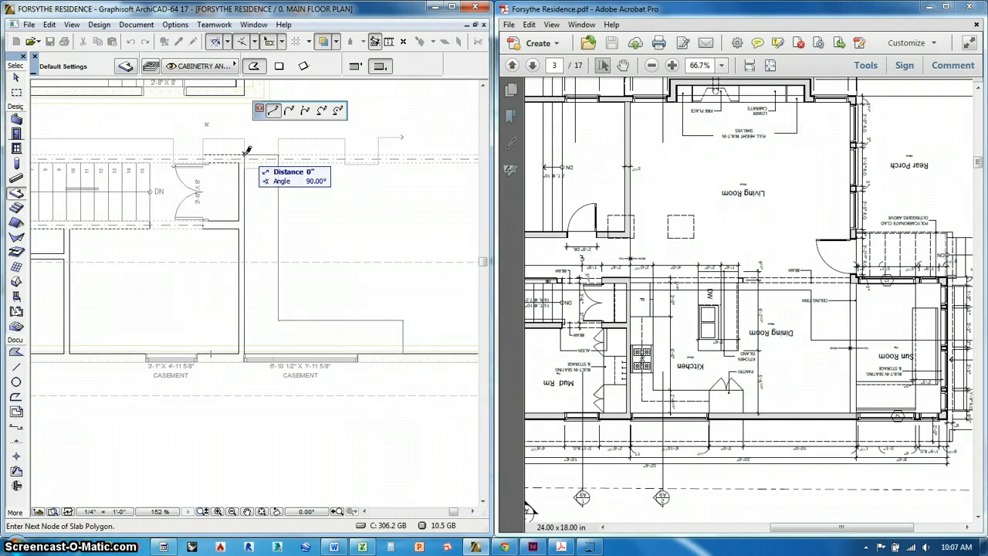
{"action": "scroll", "coordinate": [248, 149], "scroll_direction": "up", "scroll_amount": 8}
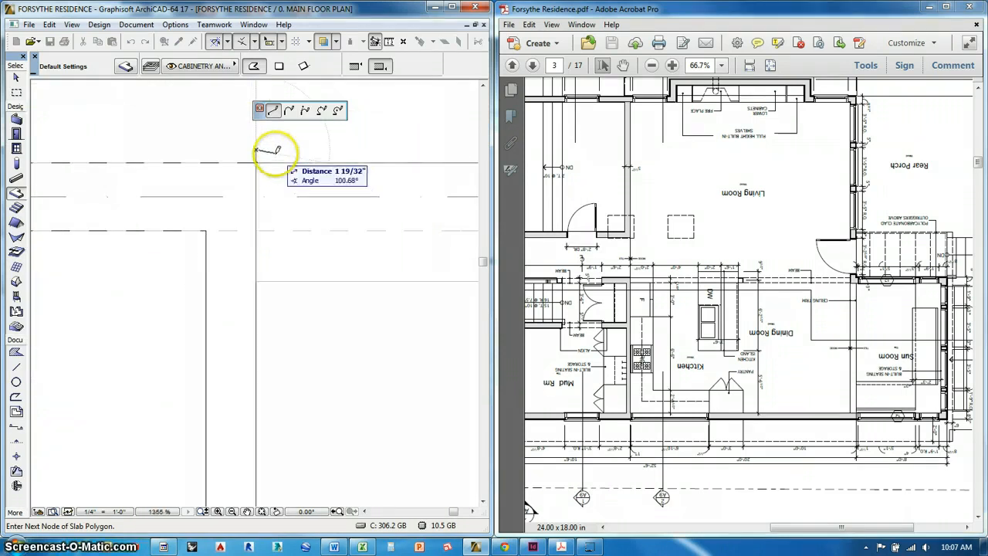
{"action": "key", "text": "BackSpace"}
Close the counter slab polygon through the kitchen's inner wall corner and back to its starting point.
{"action": "scroll", "coordinate": [264, 220], "scroll_direction": "down", "scroll_amount": 8}
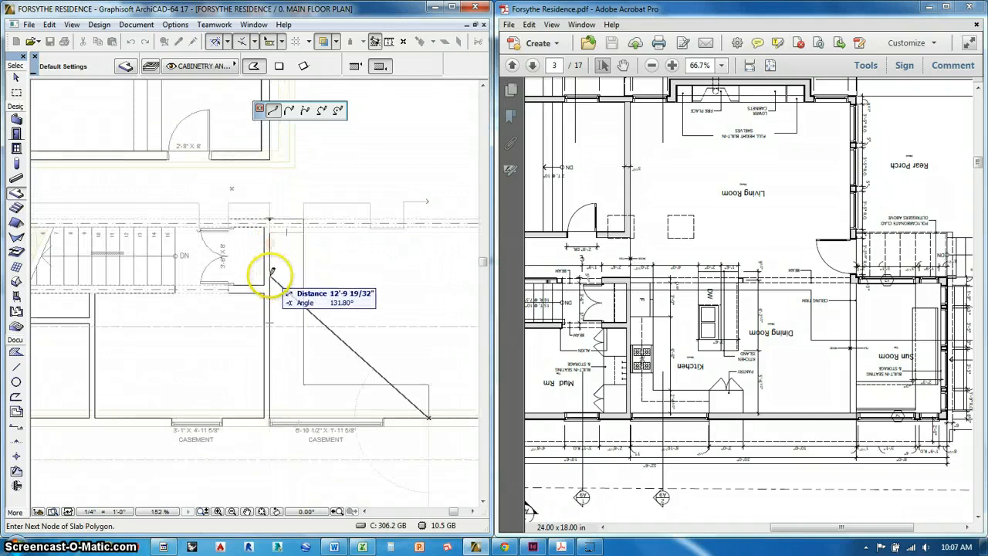
{"action": "left_click", "coordinate": [269, 417]}
{"action": "scroll", "coordinate": [264, 214], "scroll_direction": "up", "scroll_amount": 6}
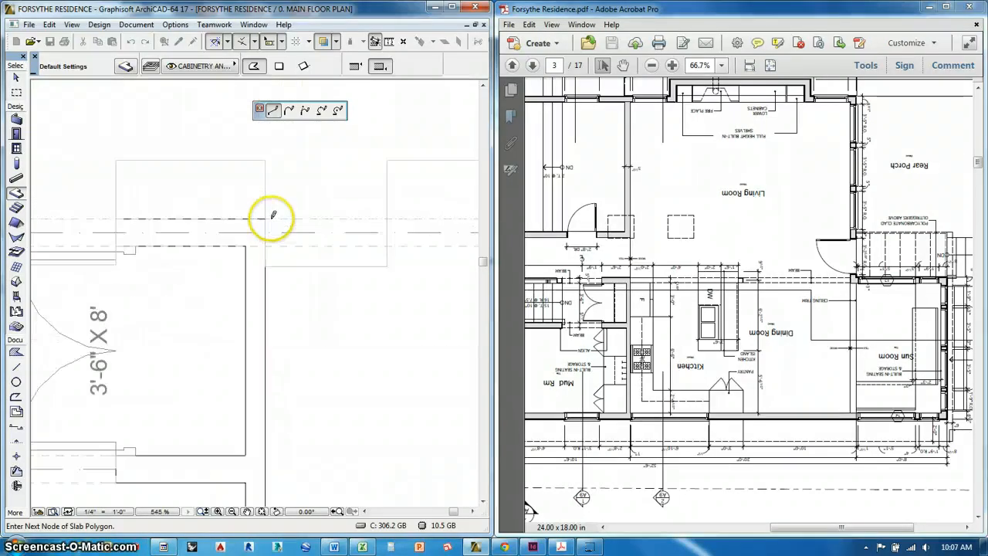
{"action": "left_click", "coordinate": [260, 214]}
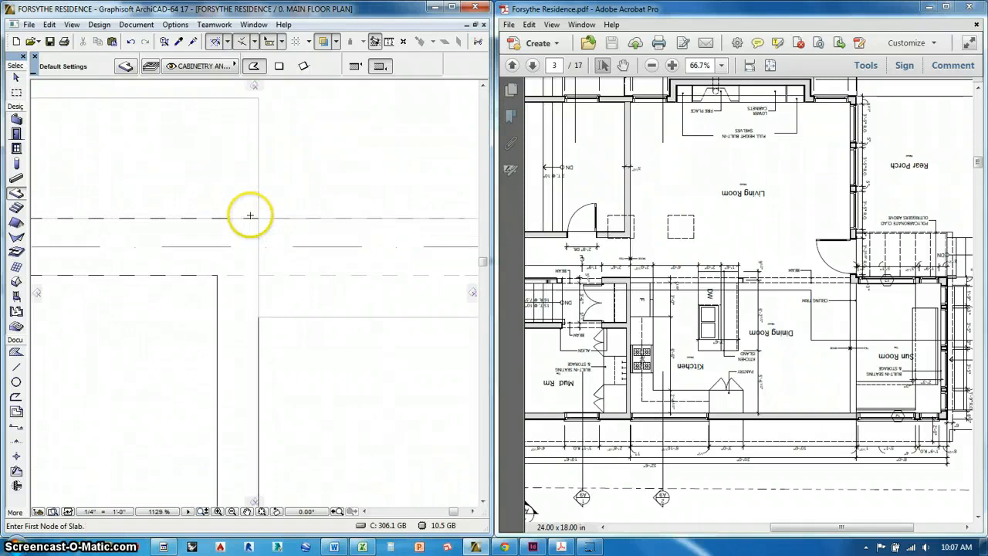
{"action": "scroll", "coordinate": [251, 214], "scroll_direction": "down", "scroll_amount": 6}
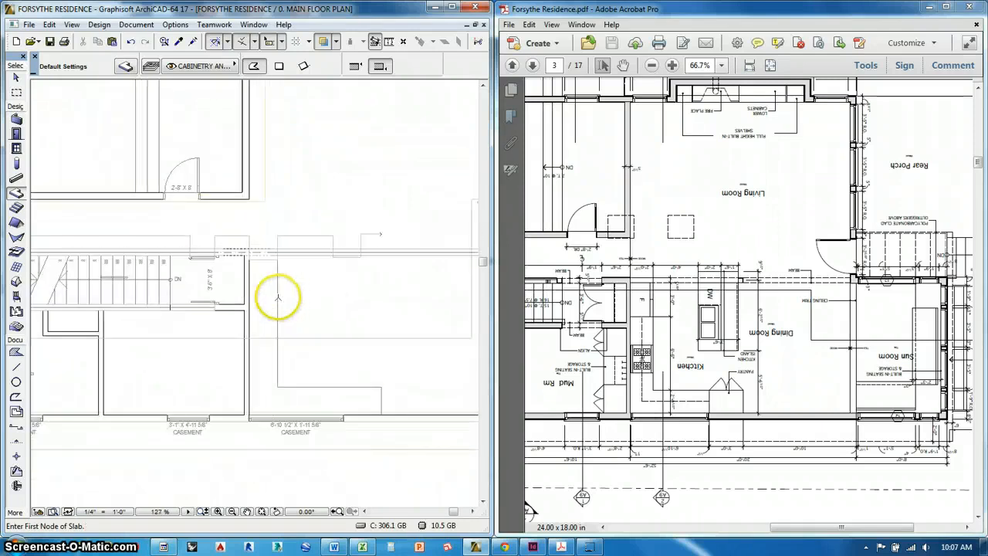
{"action": "left_click", "coordinate": [280, 298]}
{"action": "key", "text": "Escape"}
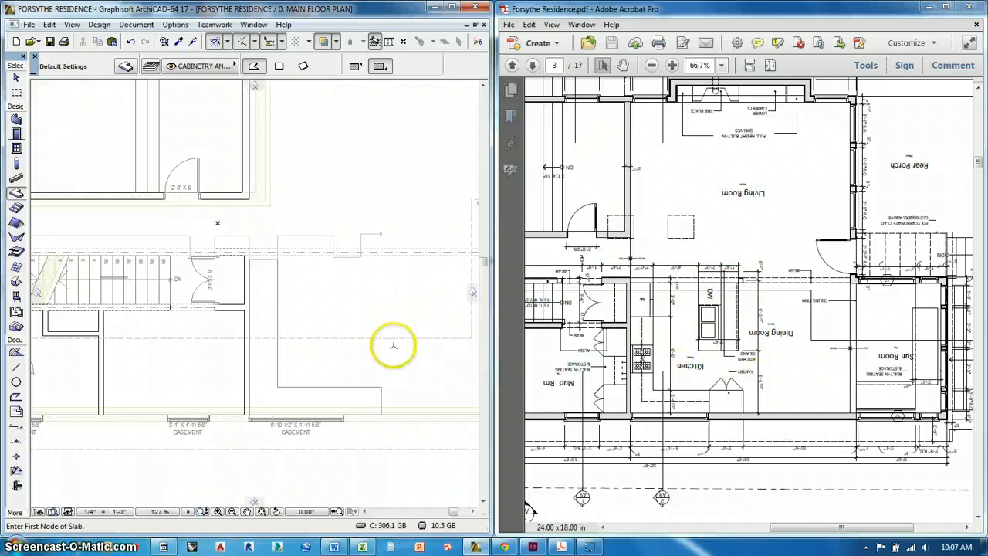
Start a layout polyline at the exterior wall beyond the counter's end, running 5'-6 1/2" perpendicular into the room.
{"action": "scroll", "coordinate": [327, 259], "scroll_direction": "up", "scroll_amount": 3}
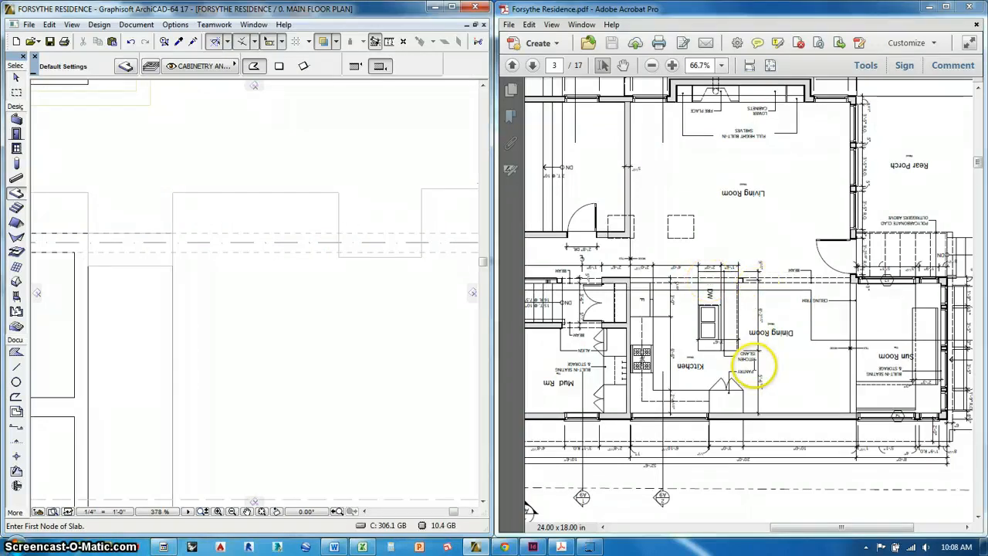
{"action": "left_click", "coordinate": [16, 367]}
{"action": "middle_click_drag", "start_coordinate": [259, 282], "coordinate": [199, 230]}
{"action": "scroll", "coordinate": [192, 232], "scroll_direction": "up", "scroll_amount": 1}
{"action": "scroll", "coordinate": [192, 262], "scroll_direction": "down", "scroll_amount": 1}
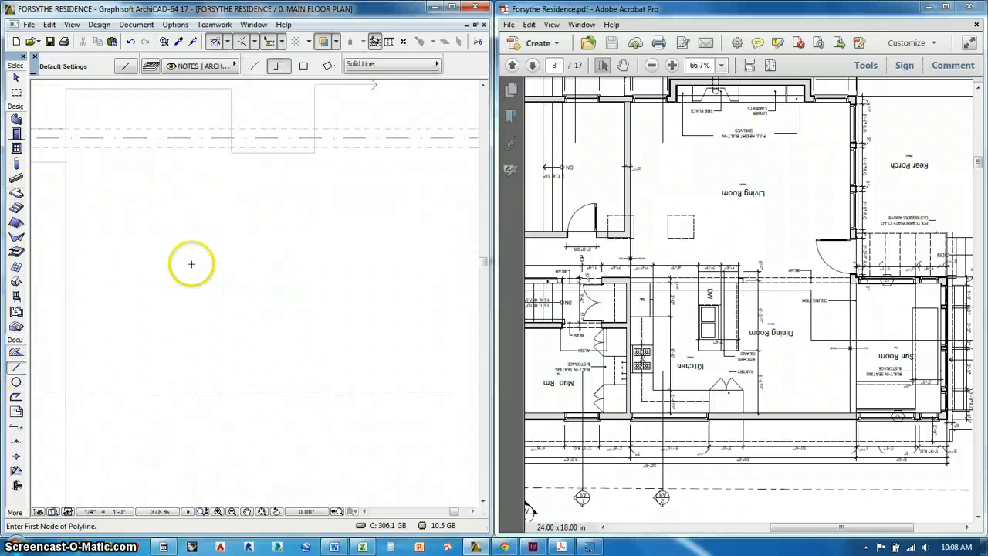
{"action": "scroll", "coordinate": [227, 266], "scroll_direction": "down", "scroll_amount": 1}
{"action": "scroll", "coordinate": [227, 266], "scroll_direction": "down", "scroll_amount": 2}
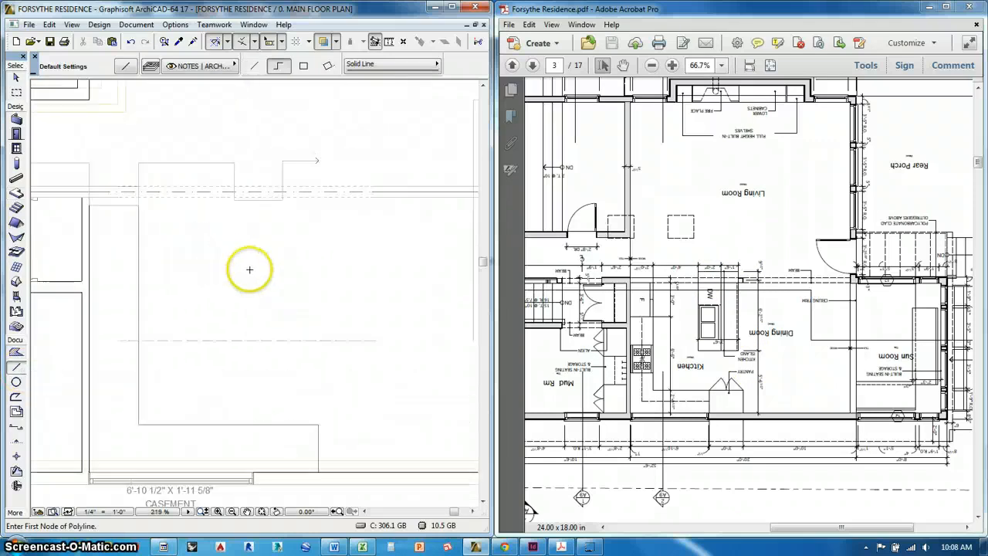
{"action": "left_click", "coordinate": [364, 472]}
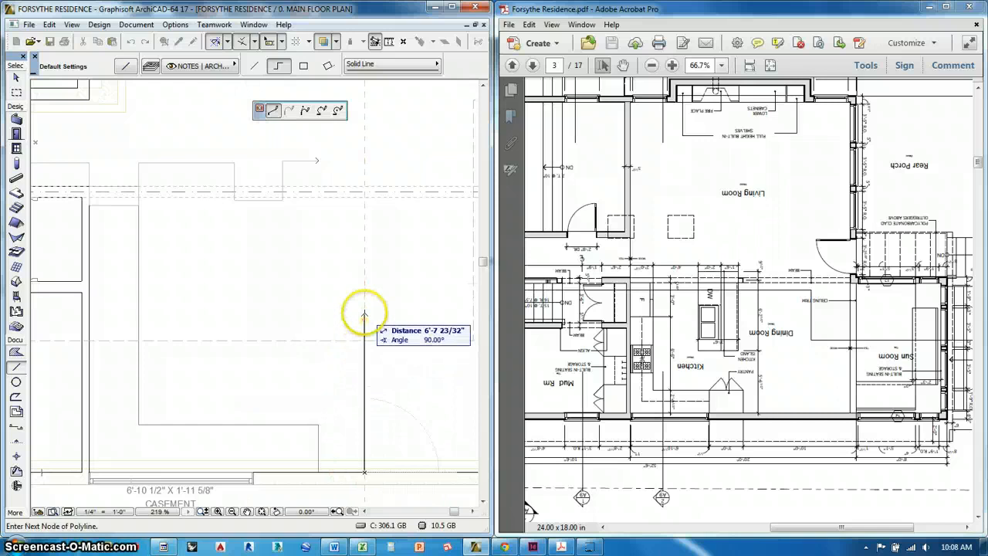
{"action": "type", "text": "5-6 1"}
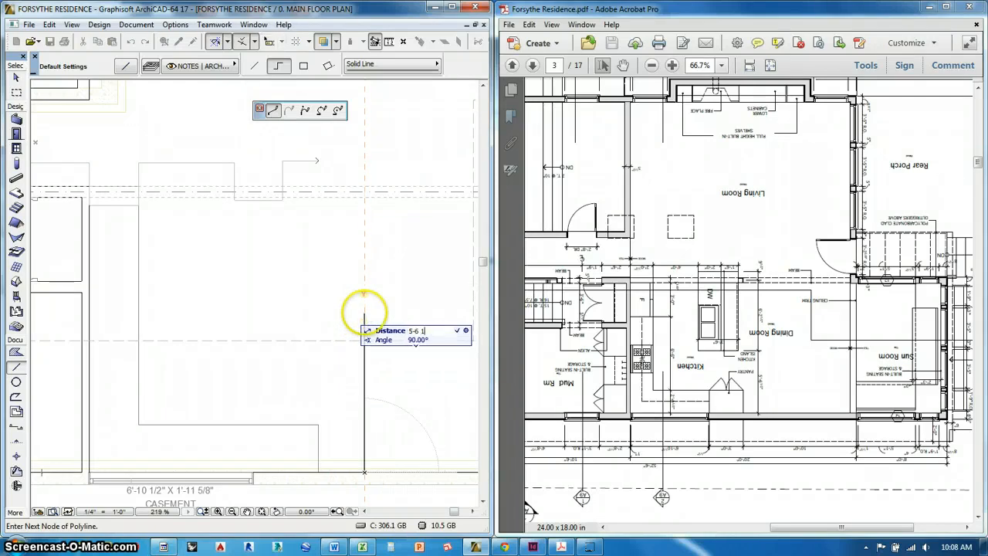
{"action": "type", "text": "/2"}
{"action": "key", "text": "Return"}
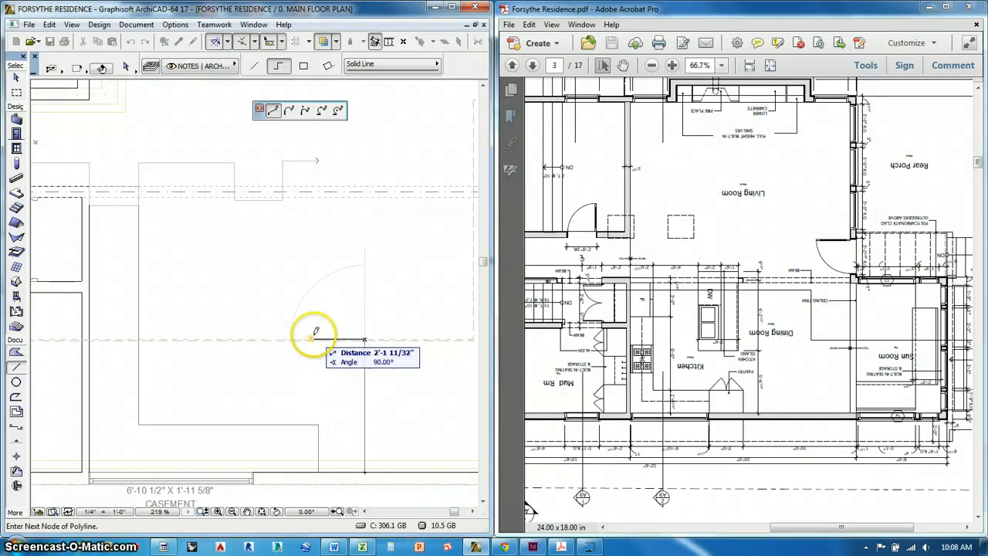
Jog the layout polyline sideways, run it on another 6'-2 1/2", step back, add 9 1/2" and end with a short stub.
{"action": "left_click", "coordinate": [391, 340]}
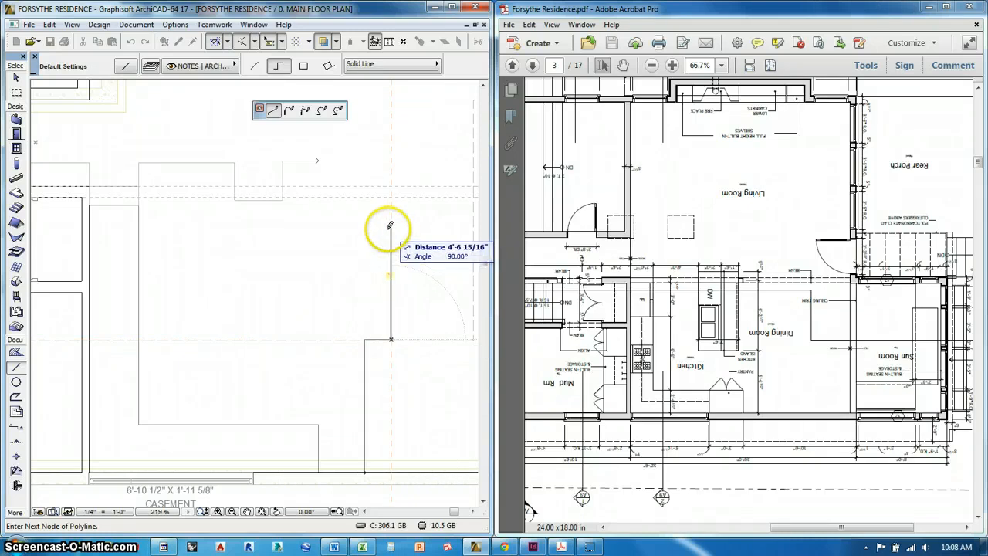
{"action": "type", "text": "6-2 1/2"}
{"action": "key", "text": "Return"}
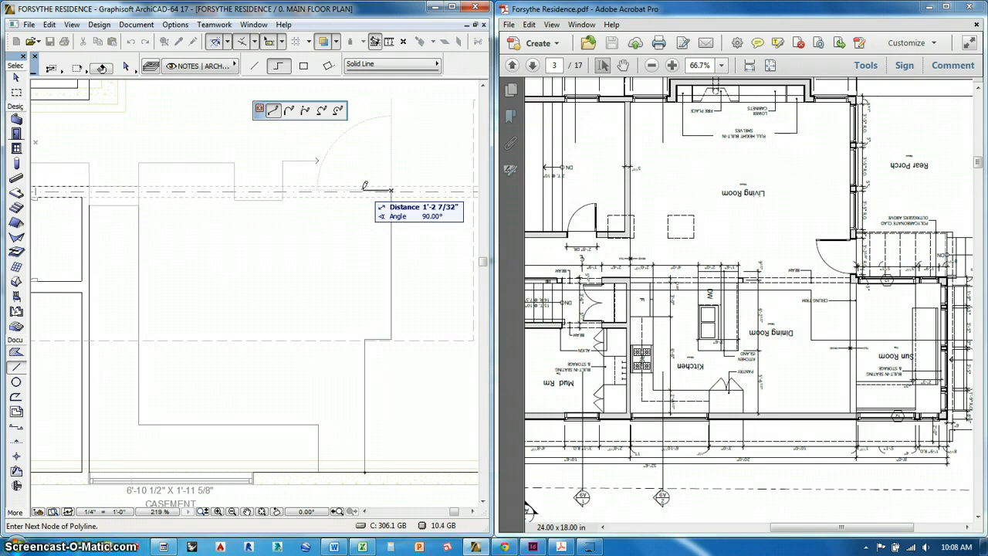
{"action": "left_click", "coordinate": [365, 189]}
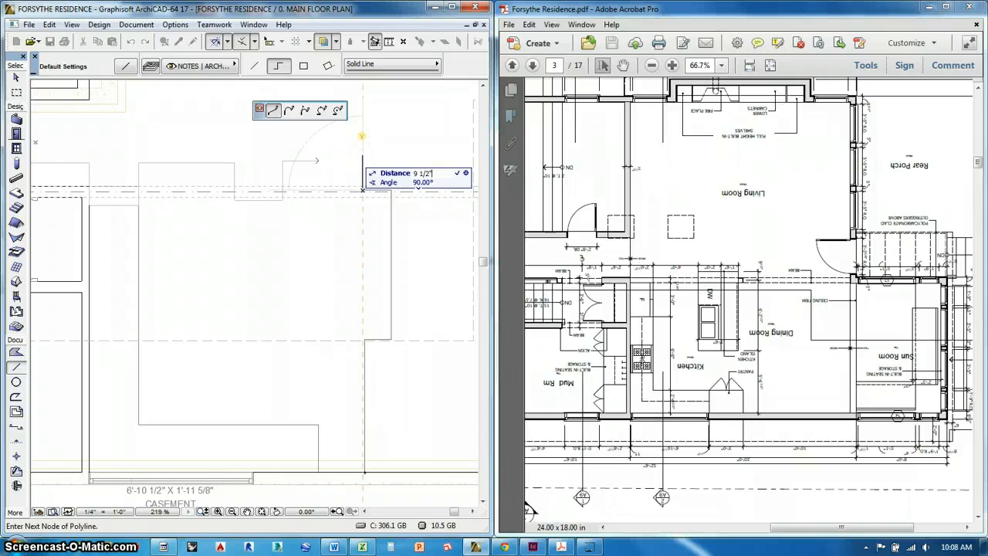
{"action": "left_click", "coordinate": [364, 168]}
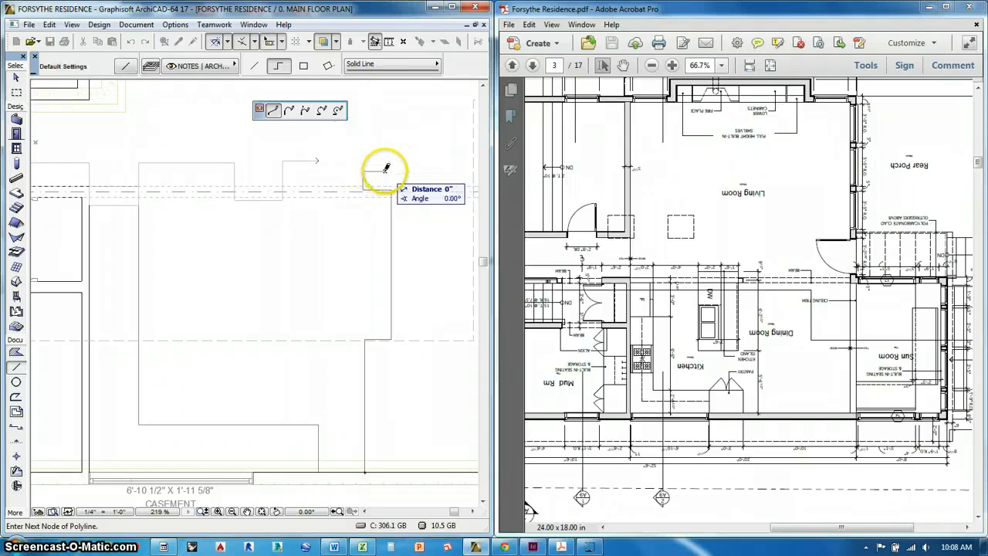
{"action": "left_click", "coordinate": [386, 168]}
{"action": "scroll", "coordinate": [393, 258], "scroll_direction": "down", "scroll_amount": 1}
{"action": "scroll", "coordinate": [309, 355], "scroll_direction": "down", "scroll_amount": 1}
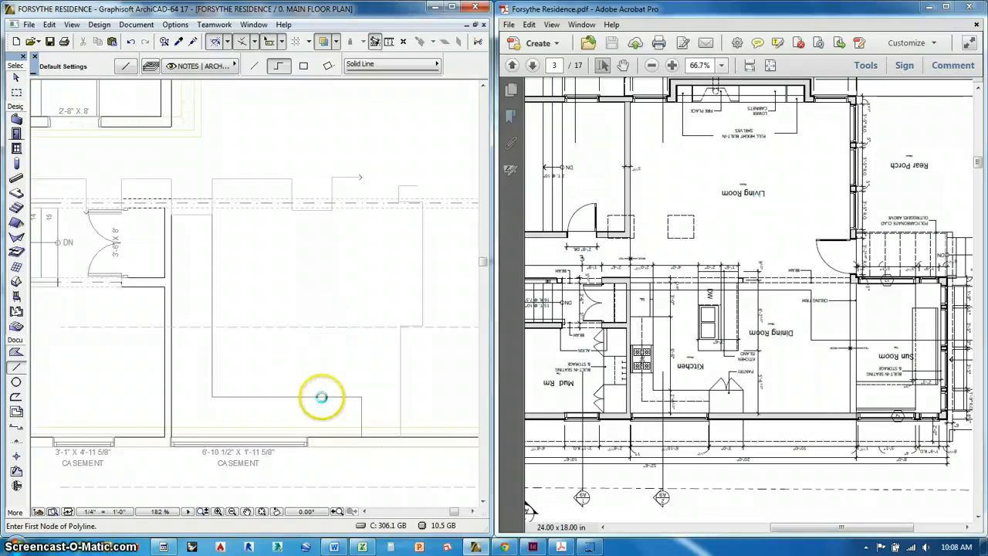
{"action": "left_click", "coordinate": [328, 396], "text": "alt"}
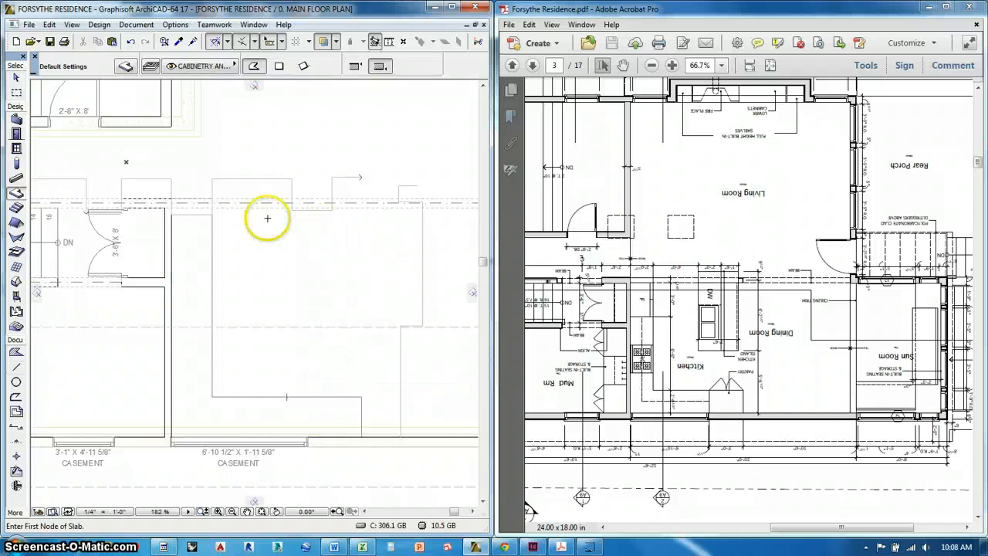
{"action": "scroll", "coordinate": [301, 206], "scroll_direction": "up", "scroll_amount": 1}
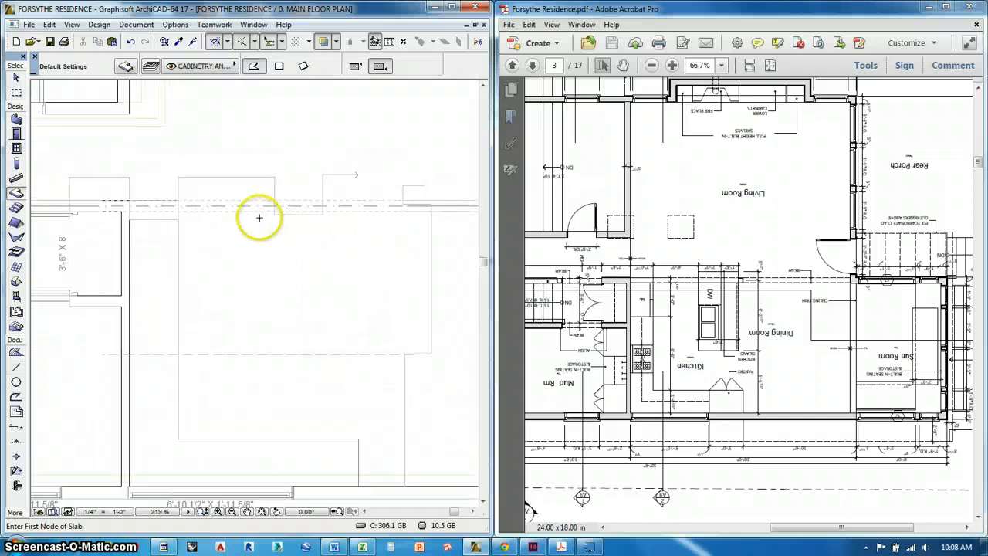
{"action": "scroll", "coordinate": [259, 218], "scroll_direction": "down", "scroll_amount": 1}
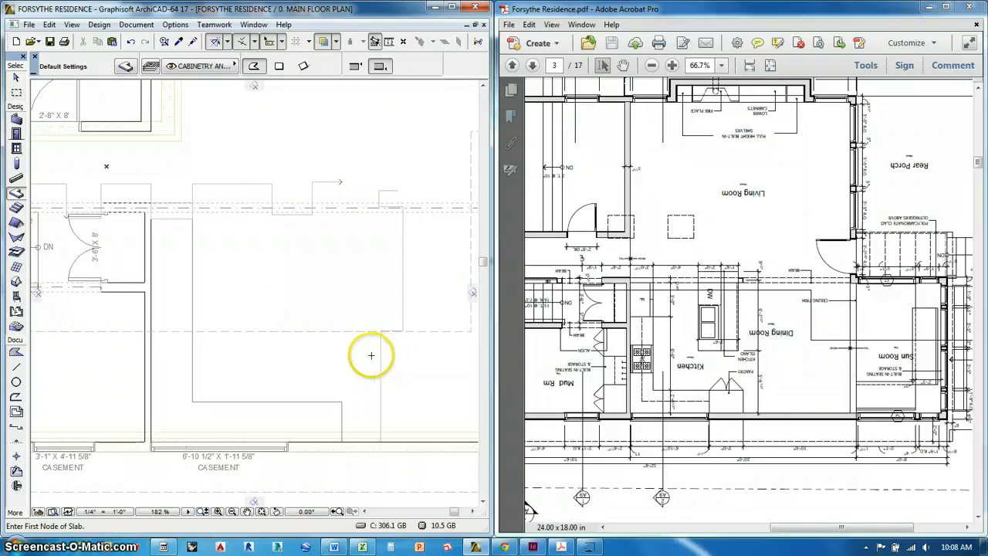
Draw two parallel lines from the layout polyline's 5'-6 1/2" and 9 1/2" marks across the kitchen for the island's ends.
{"action": "left_click", "coordinate": [17, 368]}
{"action": "left_click", "coordinate": [382, 330]}
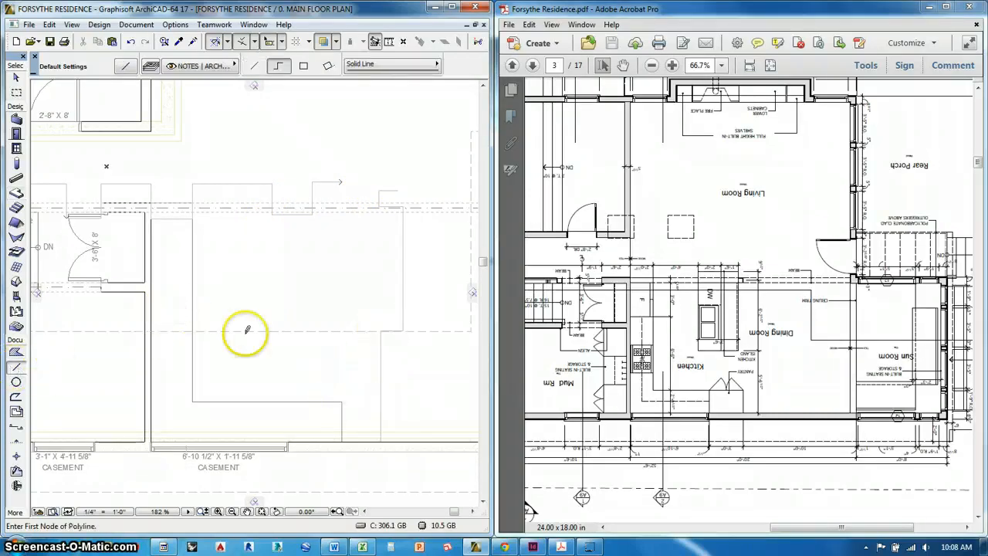
{"action": "double_click", "coordinate": [225, 331]}
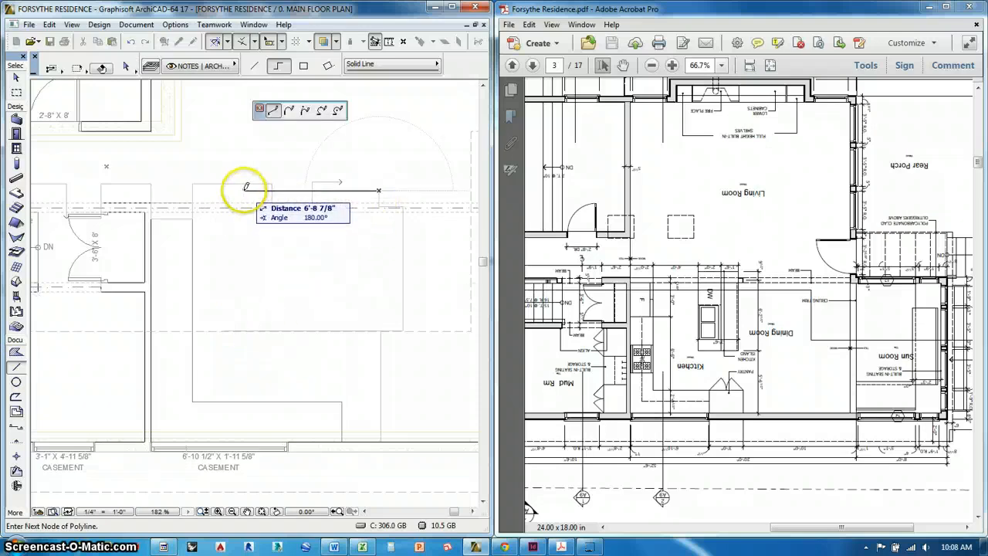
Draw three lines from the upper layout polyline's marks down past the island's lower end line, marking the island's long edges.
{"action": "left_click", "coordinate": [271, 184]}
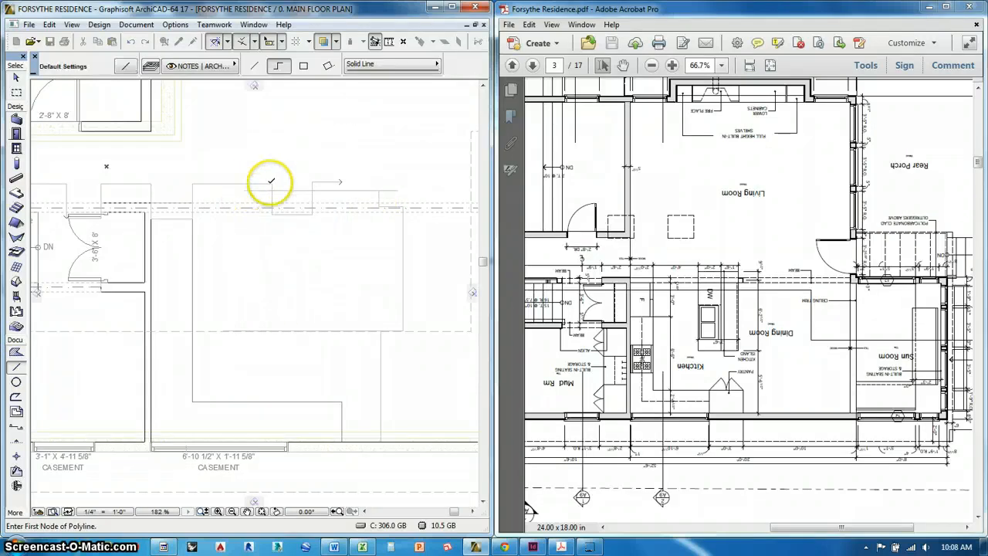
{"action": "left_click", "coordinate": [274, 353]}
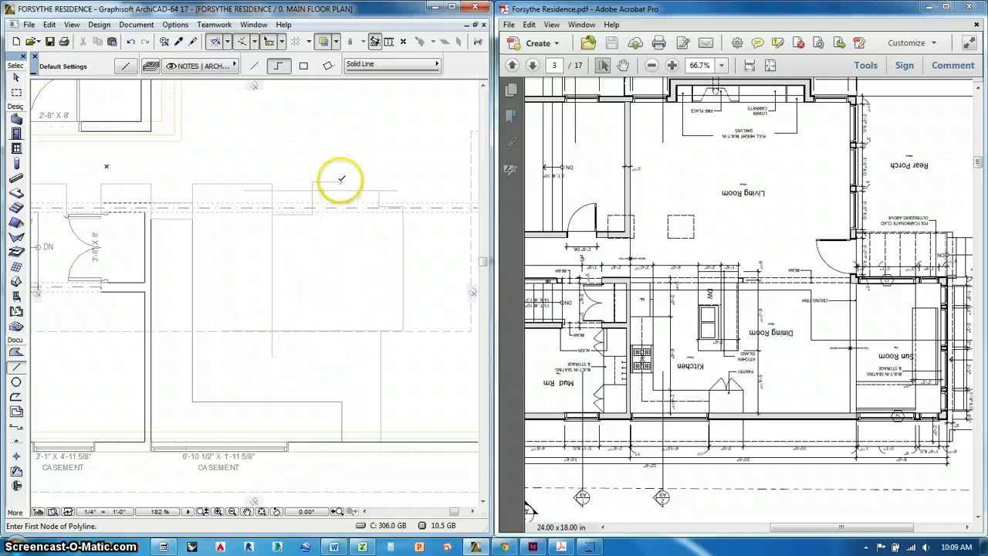
{"action": "left_click", "coordinate": [342, 183]}
{"action": "double_click", "coordinate": [342, 353]}
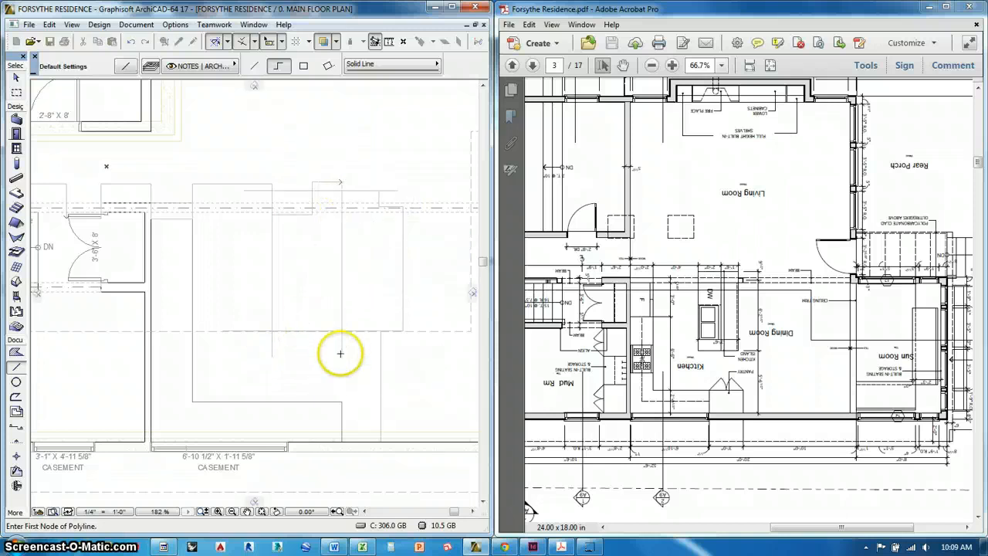
{"action": "left_click", "coordinate": [312, 206]}
{"action": "left_click", "coordinate": [312, 352]}
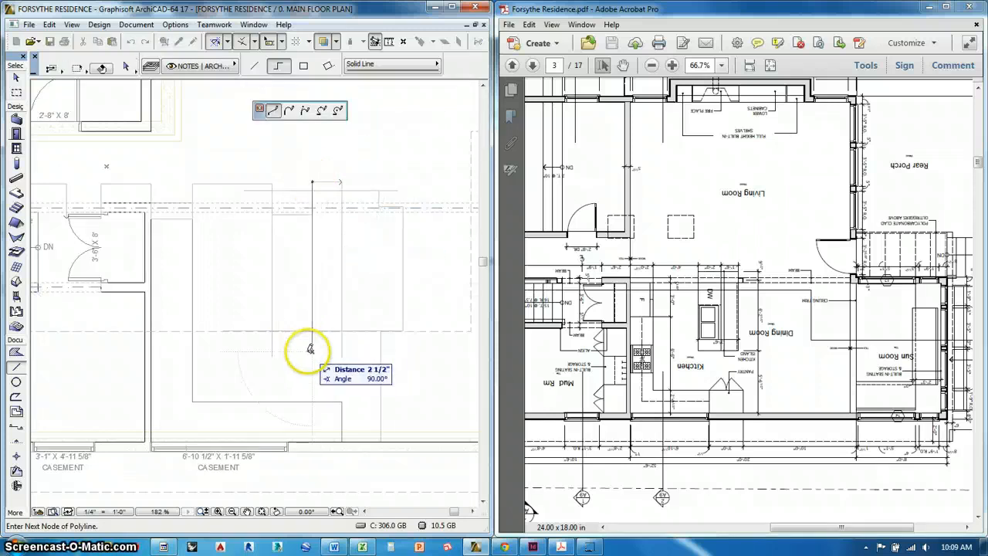
{"action": "left_click", "coordinate": [311, 349]}
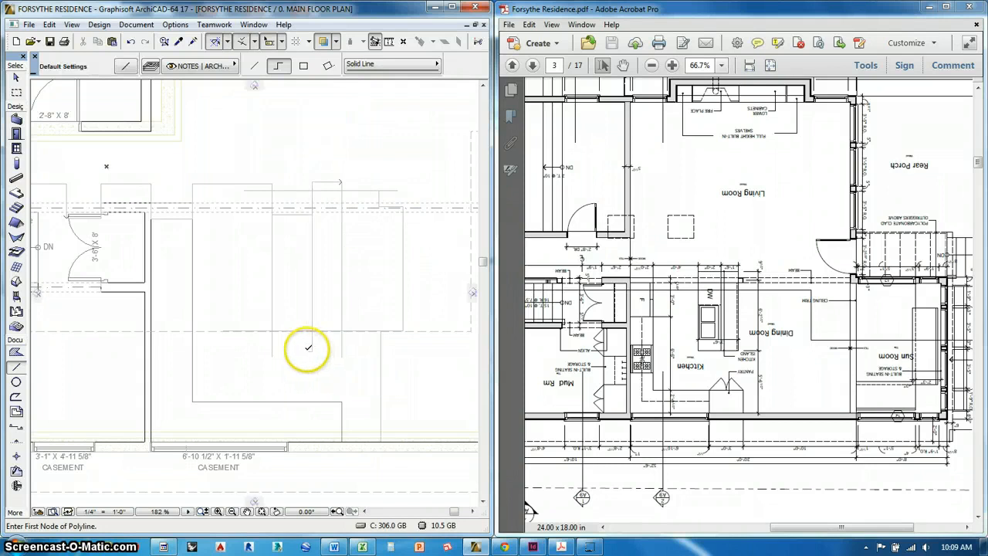
{"action": "scroll", "coordinate": [276, 214], "scroll_direction": "up", "scroll_amount": 1}
{"action": "scroll", "coordinate": [277, 214], "scroll_direction": "up", "scroll_amount": 1}
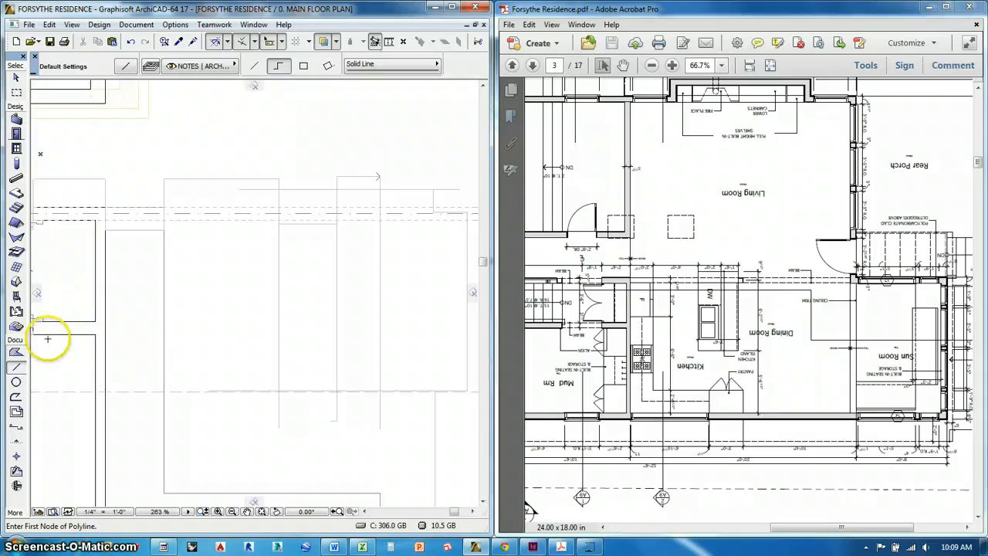
Draw a rectangular slab 2' by 7' between the layout lines for the island's lower counter.
{"action": "left_click", "coordinate": [16, 193]}
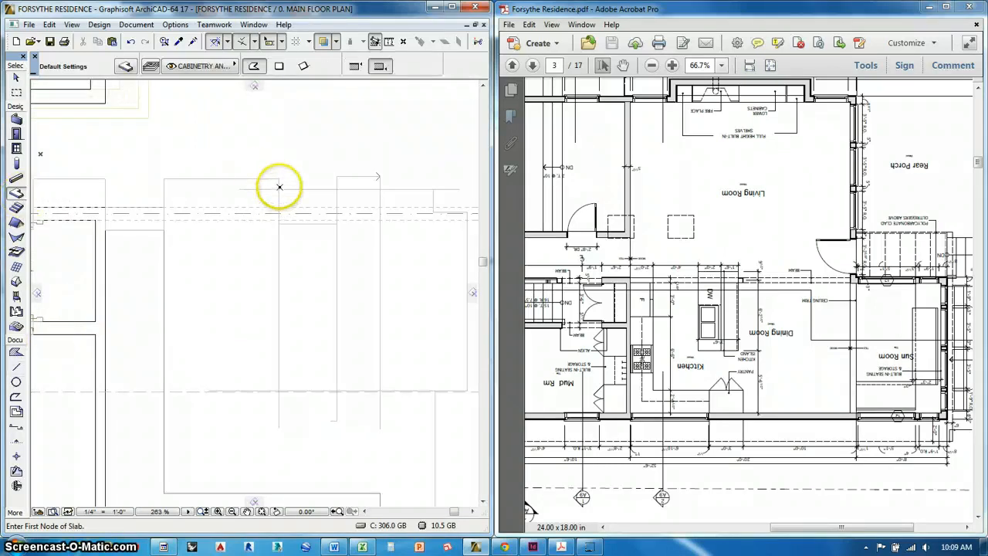
{"action": "left_click", "coordinate": [278, 67]}
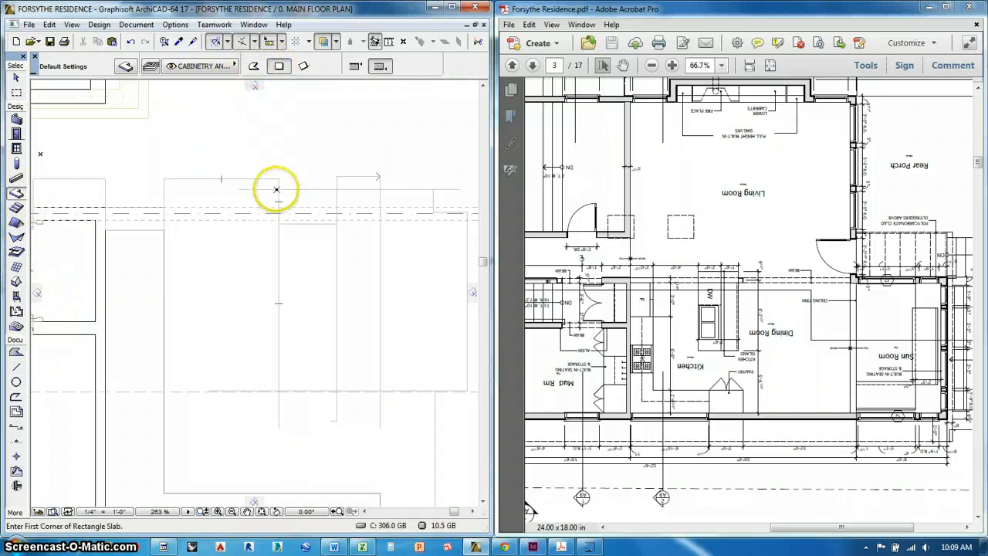
{"action": "left_click", "coordinate": [278, 188]}
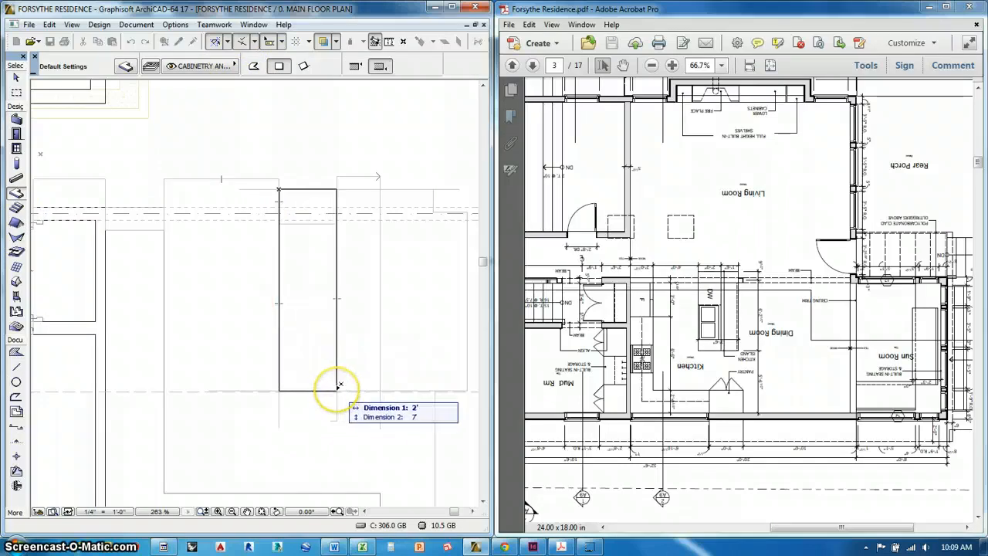
{"action": "scroll", "coordinate": [324, 406], "scroll_direction": "up", "scroll_amount": 4}
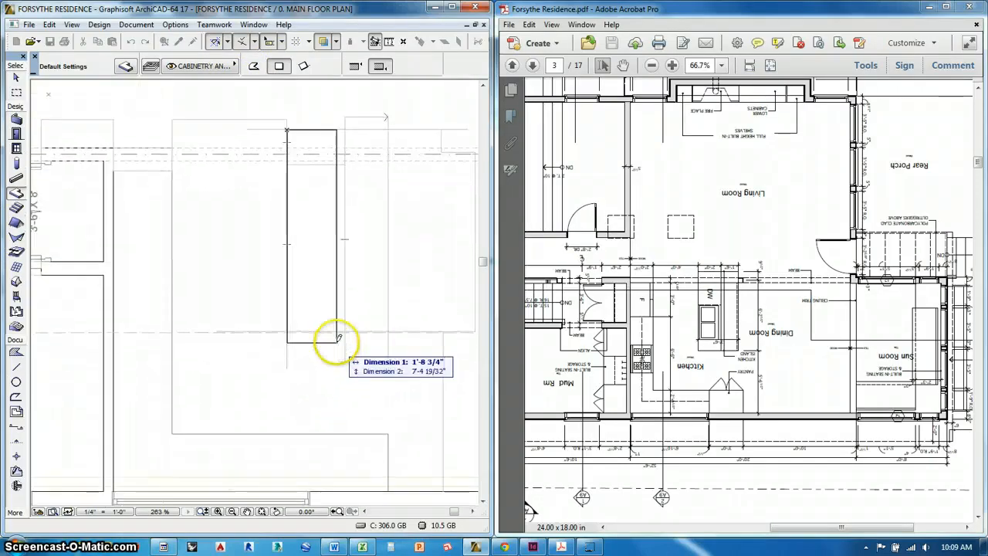
{"action": "left_click", "coordinate": [341, 320]}
{"action": "scroll", "coordinate": [306, 375], "scroll_direction": "down", "scroll_amount": 5}
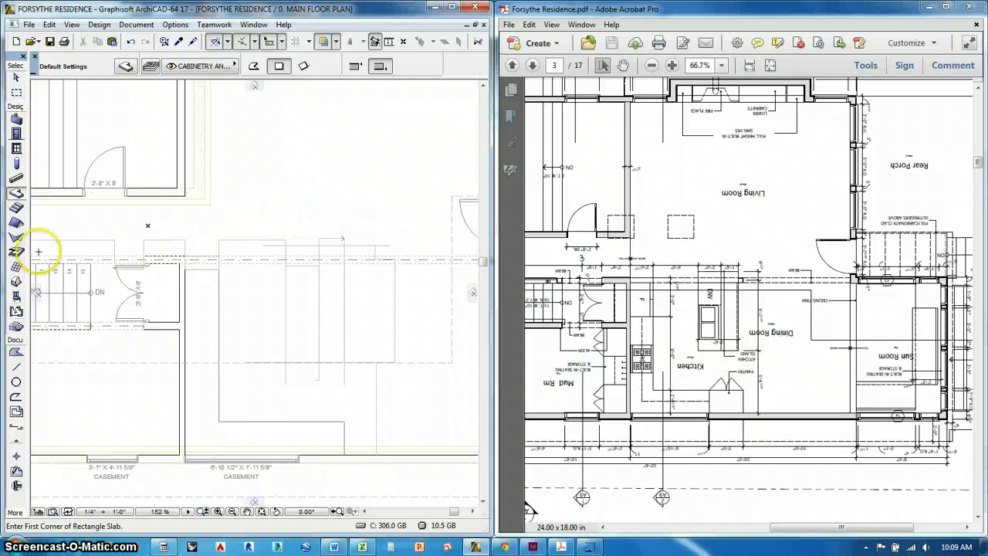
Set the slab height to 42" and draw a rectangular slab about 1'-6 1/4" by 7' beside the first island slab.
{"action": "scroll", "coordinate": [335, 71], "scroll_direction": "down", "scroll_amount": 5}
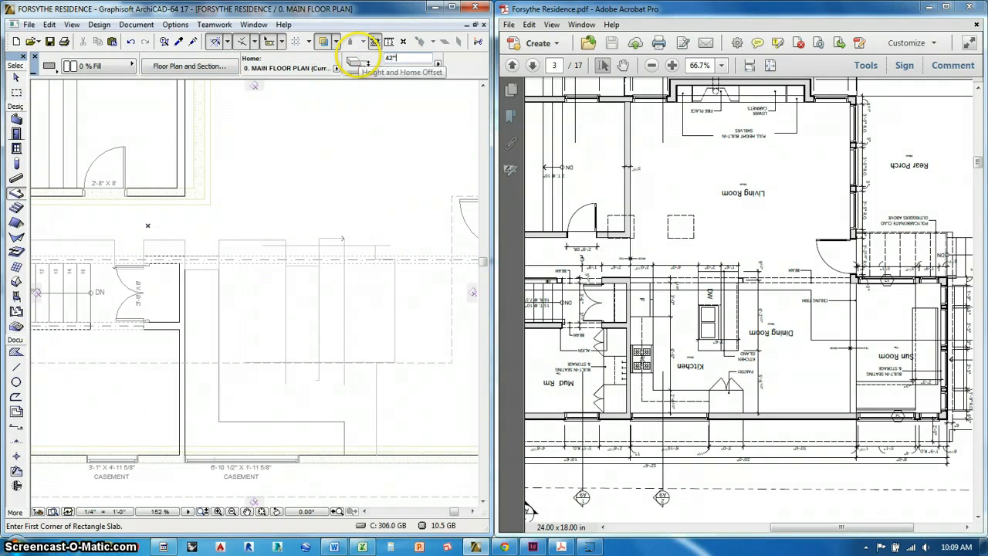
{"action": "scroll", "coordinate": [312, 284], "scroll_direction": "up", "scroll_amount": 3}
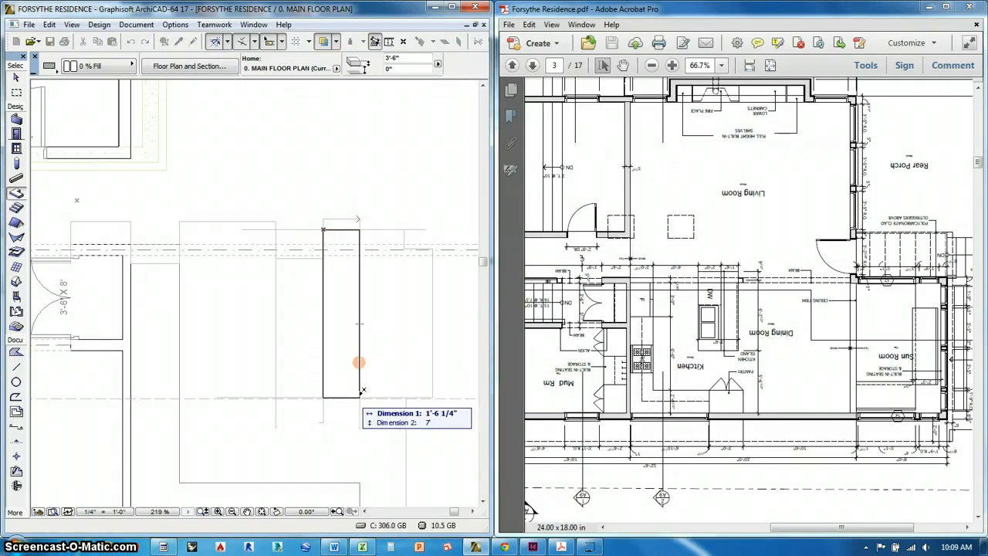
{"action": "left_click", "coordinate": [360, 392]}
{"action": "scroll", "coordinate": [379, 330], "scroll_direction": "down", "scroll_amount": 4}
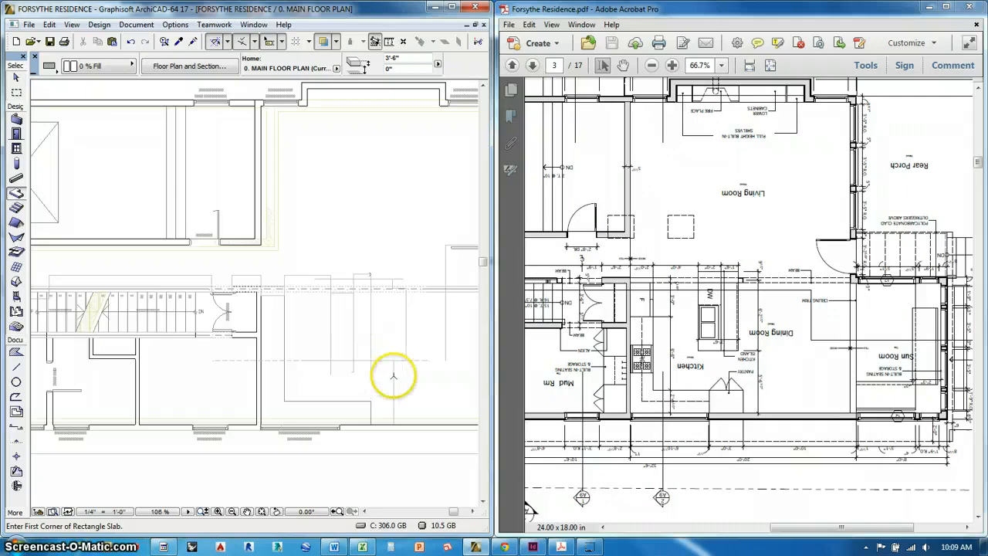
Delete the island's long-edge layout lines, both stepped layout polylines and the upper end line around the kitchen.
{"action": "middle_click_drag", "start_coordinate": [332, 308], "coordinate": [369, 292]}
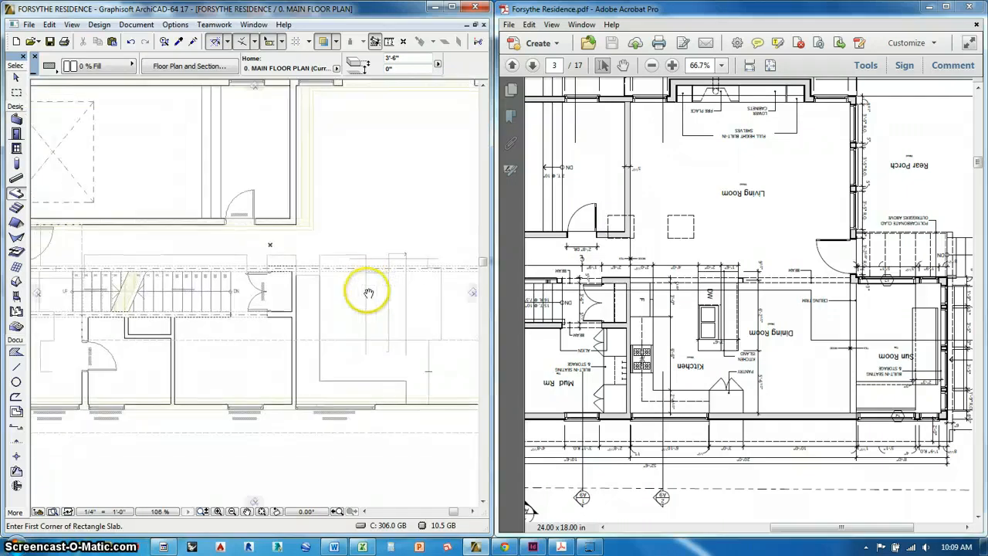
{"action": "left_click", "coordinate": [16, 78]}
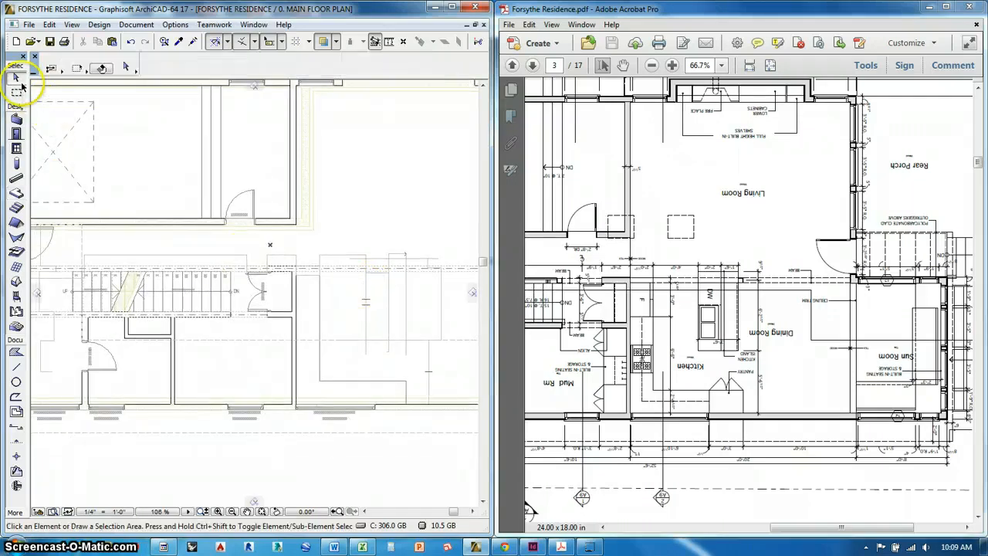
{"action": "left_click_drag", "start_coordinate": [356, 352], "coordinate": [433, 368]}
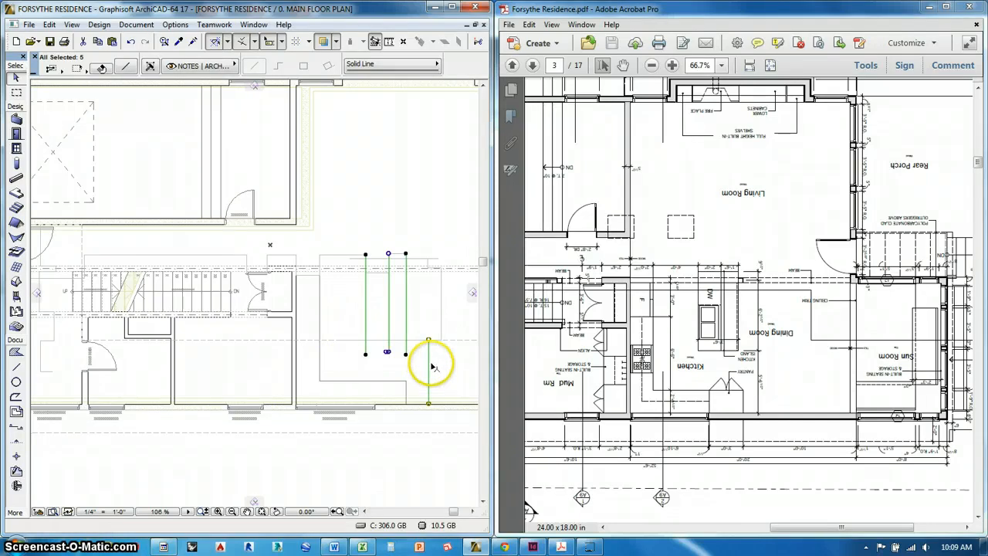
{"action": "scroll", "coordinate": [397, 362], "scroll_direction": "up", "scroll_amount": 5}
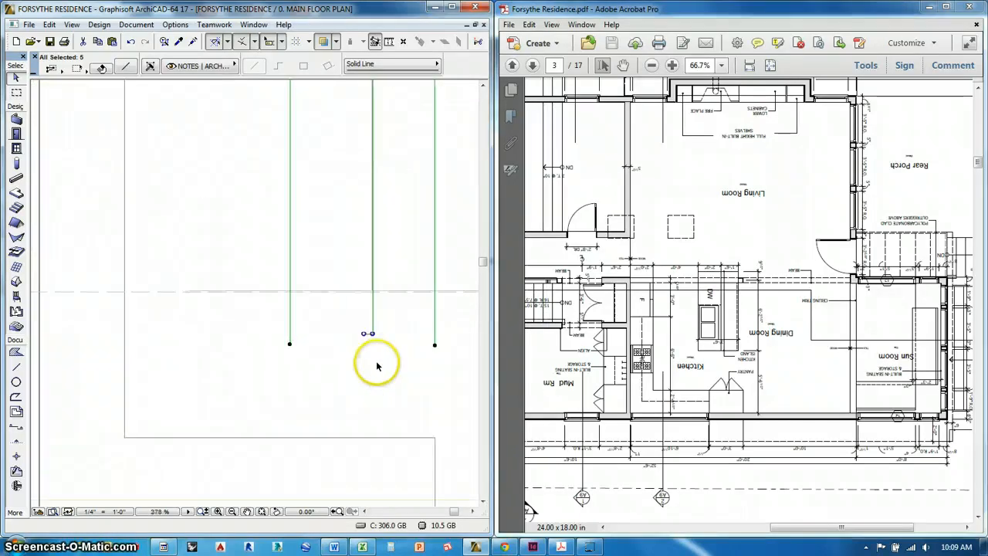
{"action": "scroll", "coordinate": [378, 366], "scroll_direction": "down", "scroll_amount": 3}
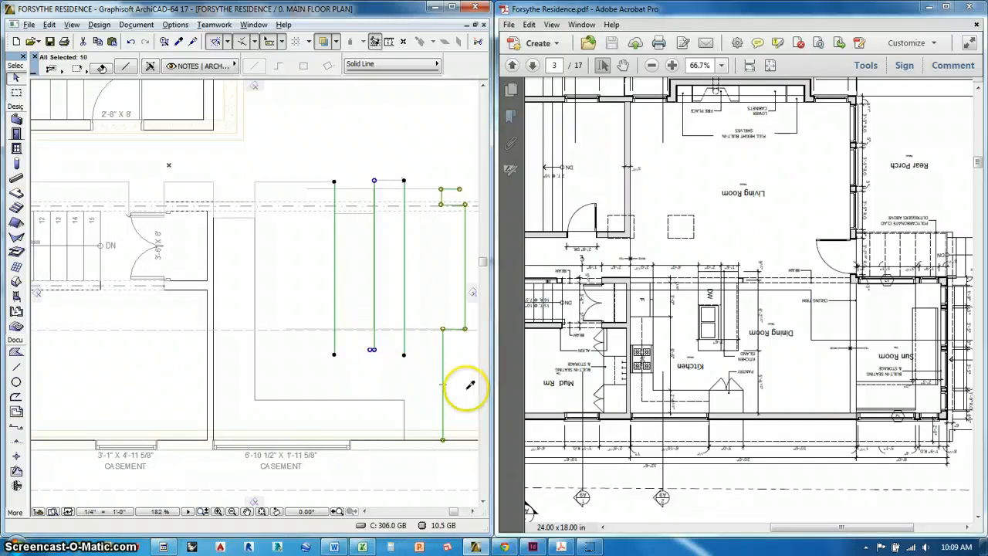
{"action": "key", "text": "Delete"}
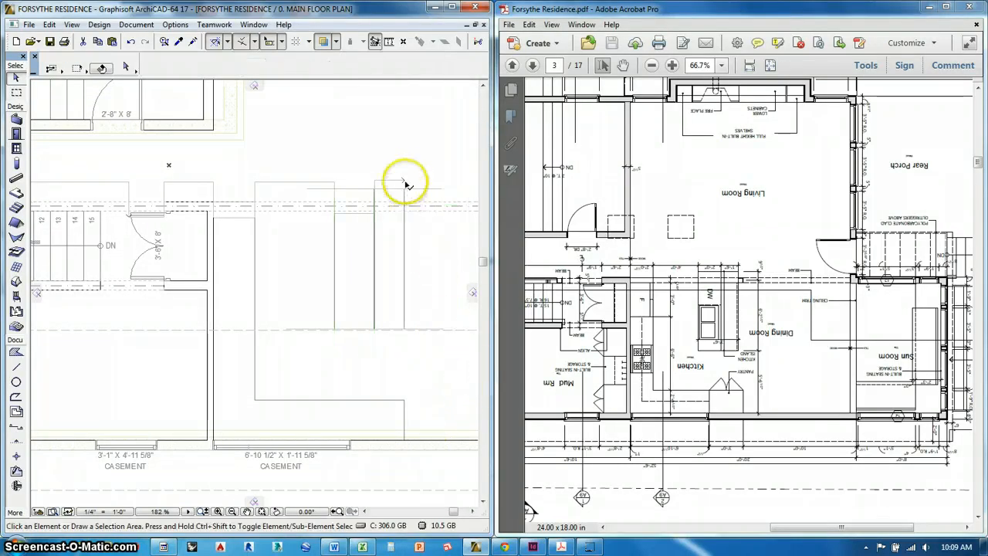
{"action": "left_click", "coordinate": [309, 183]}
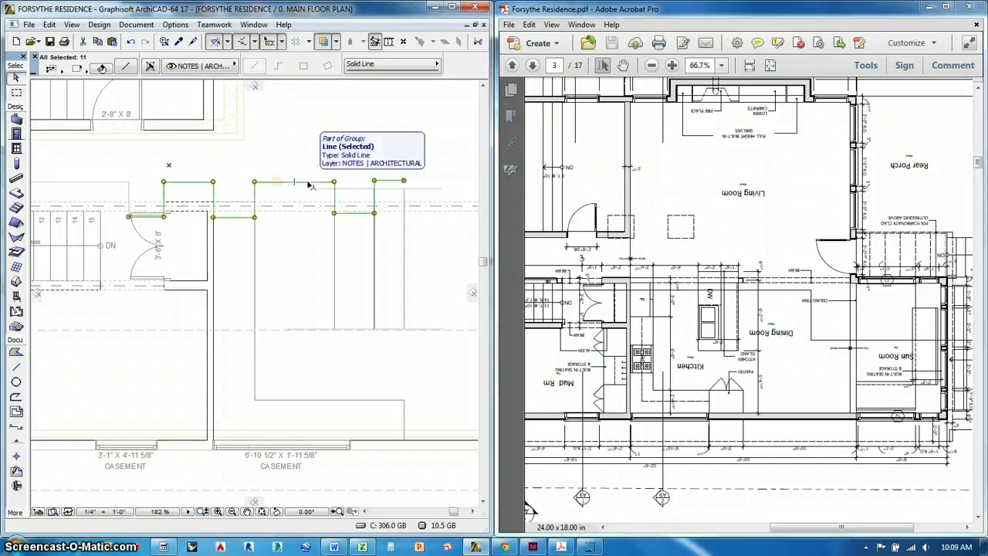
{"action": "key", "text": "Delete"}
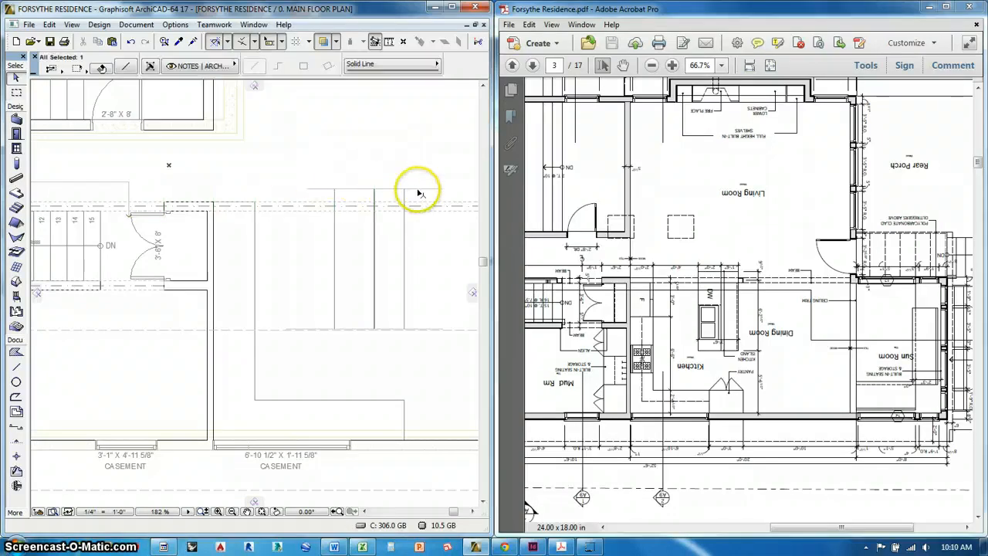
Offset the 3'-6" high island slab's inner edge to line up with the adjoining edge of the lower counter slab.
{"action": "scroll", "coordinate": [419, 188], "scroll_direction": "up", "scroll_amount": 3}
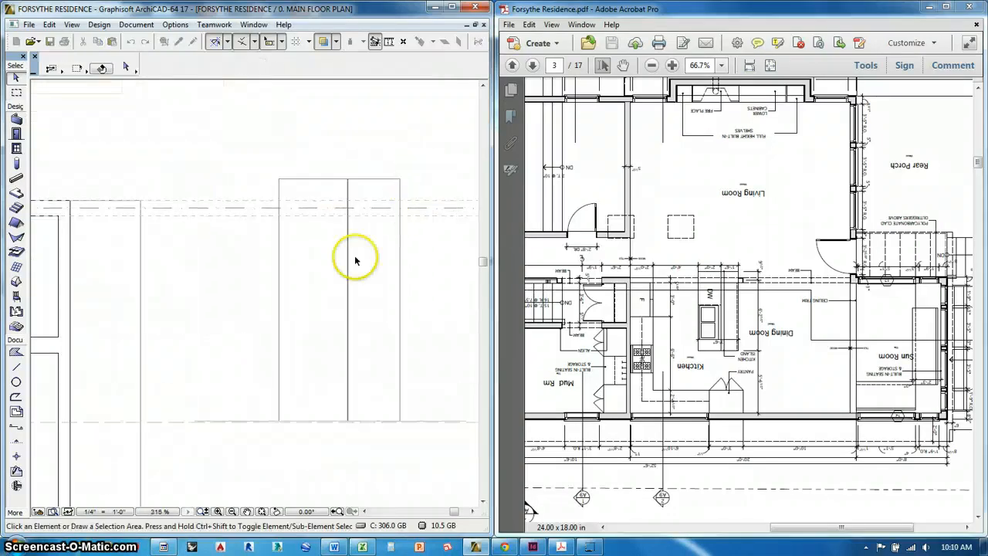
{"action": "scroll", "coordinate": [340, 308], "scroll_direction": "up", "scroll_amount": 2}
{"action": "scroll", "coordinate": [347, 401], "scroll_direction": "up", "scroll_amount": 7}
{"action": "middle_click_drag", "start_coordinate": [374, 451], "coordinate": [370, 153]}
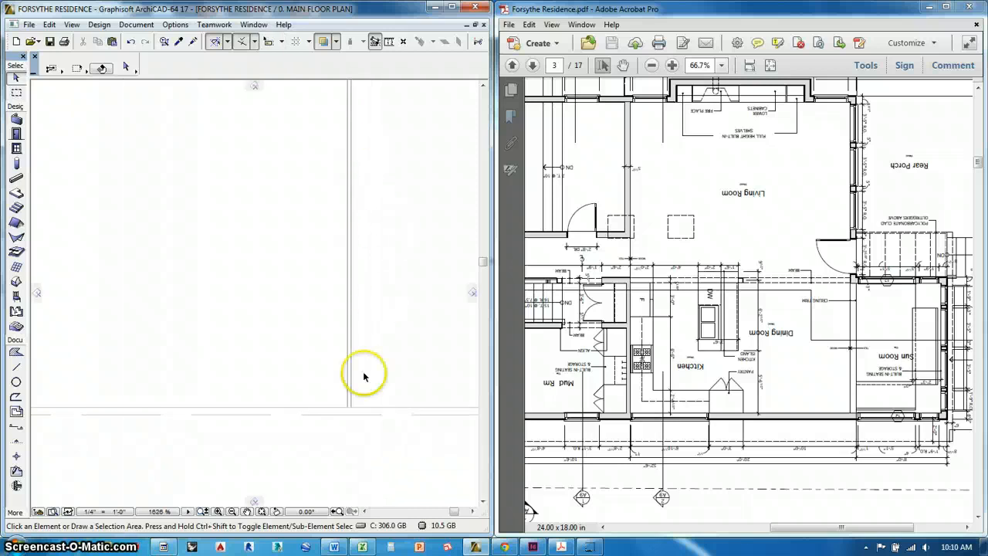
{"action": "scroll", "coordinate": [366, 398], "scroll_direction": "up", "scroll_amount": 2}
{"action": "left_click", "coordinate": [332, 378]}
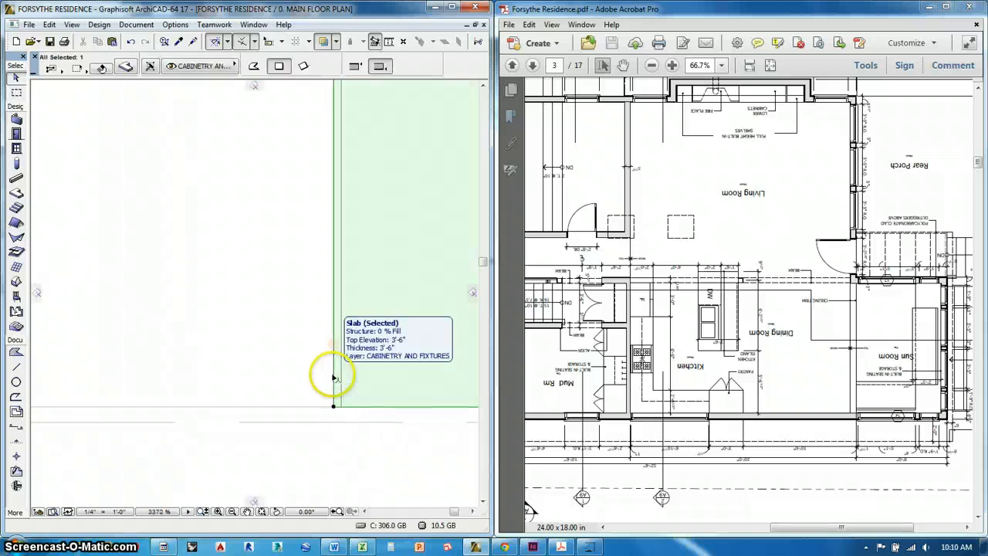
{"action": "left_click", "coordinate": [333, 376]}
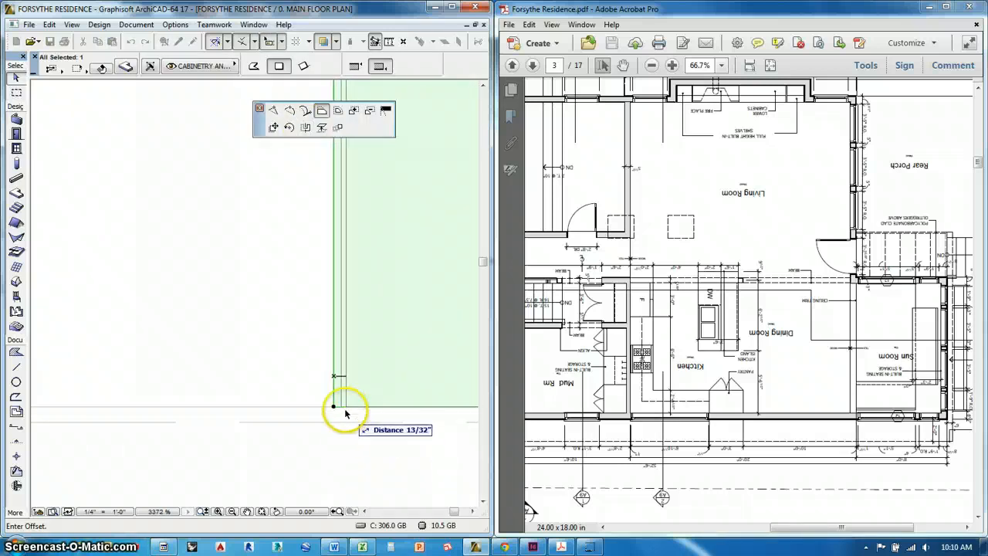
{"action": "left_click", "coordinate": [344, 409]}
{"action": "scroll", "coordinate": [322, 363], "scroll_direction": "down", "scroll_amount": 10}
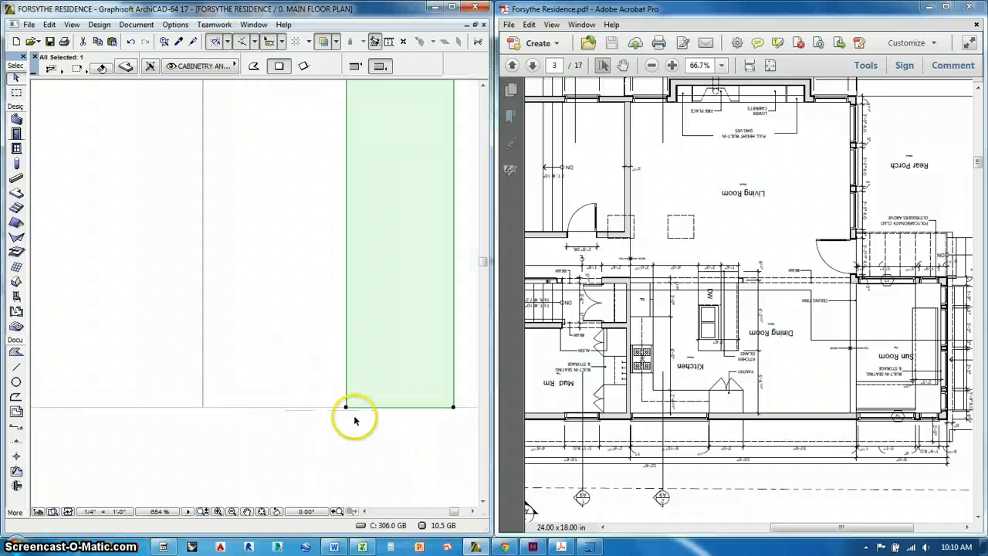
{"action": "left_click", "coordinate": [287, 316]}
{"action": "left_click", "coordinate": [266, 301]}
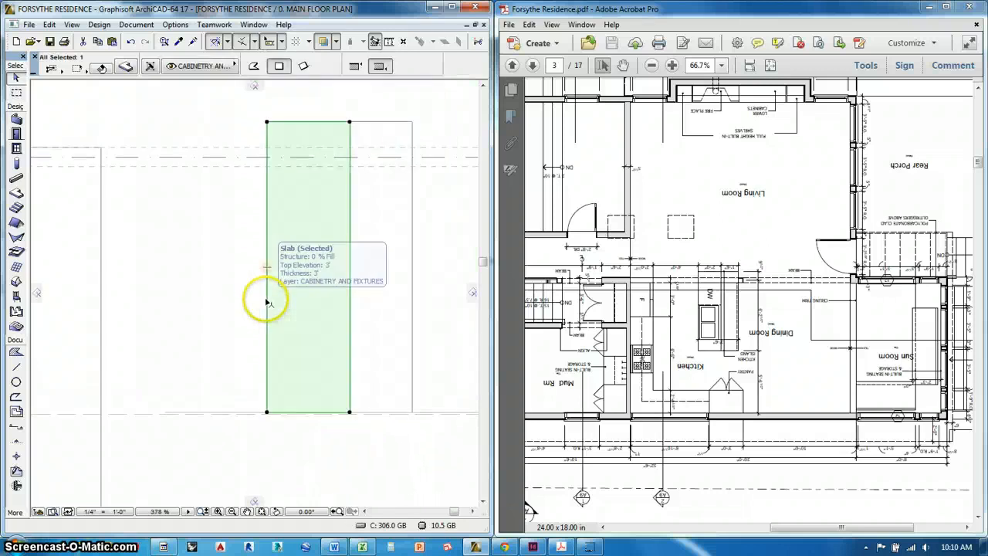
{"action": "left_click", "coordinate": [266, 300]}
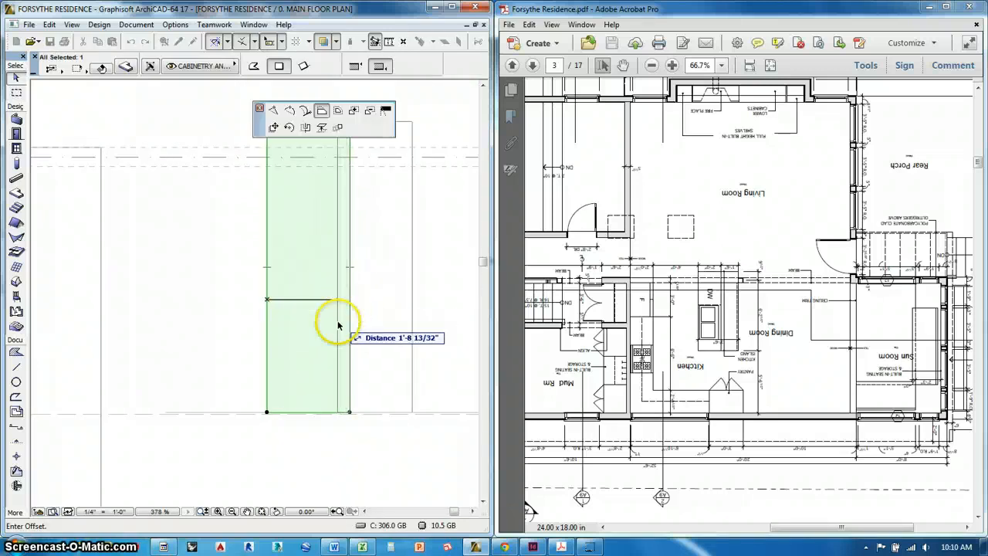
{"action": "key", "text": "Escape"}
{"action": "key", "text": "Escape"}
Delete the remaining layout line along the island's lower end.
{"action": "left_click", "coordinate": [230, 413]}
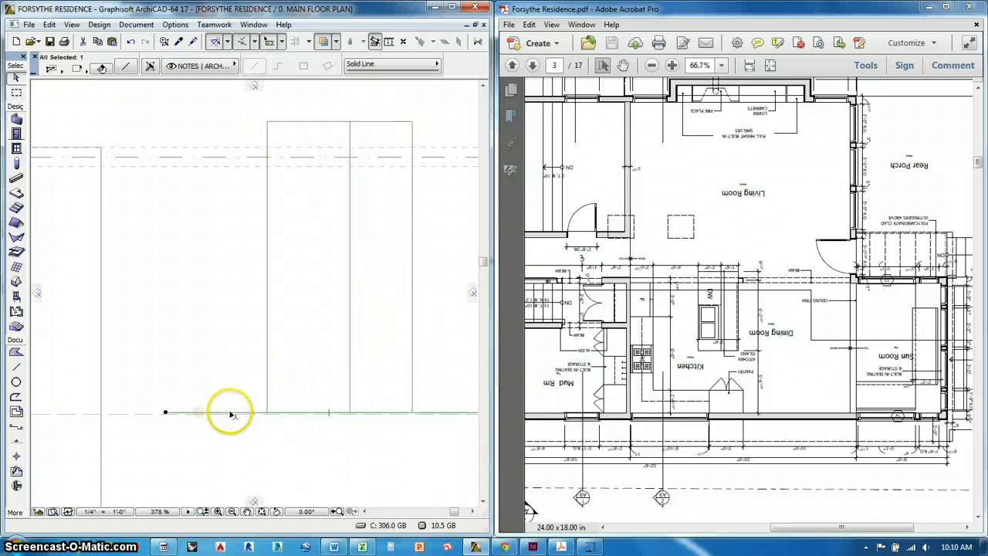
{"action": "key", "text": "Escape"}
{"action": "scroll", "coordinate": [260, 347], "scroll_direction": "down", "scroll_amount": 6}
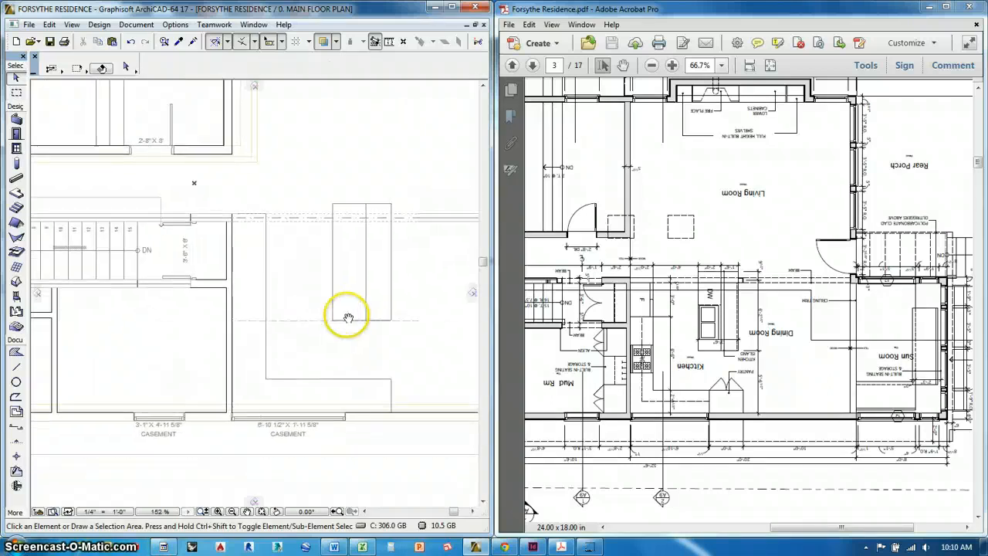
{"action": "scroll", "coordinate": [344, 317], "scroll_direction": "down", "scroll_amount": 1}
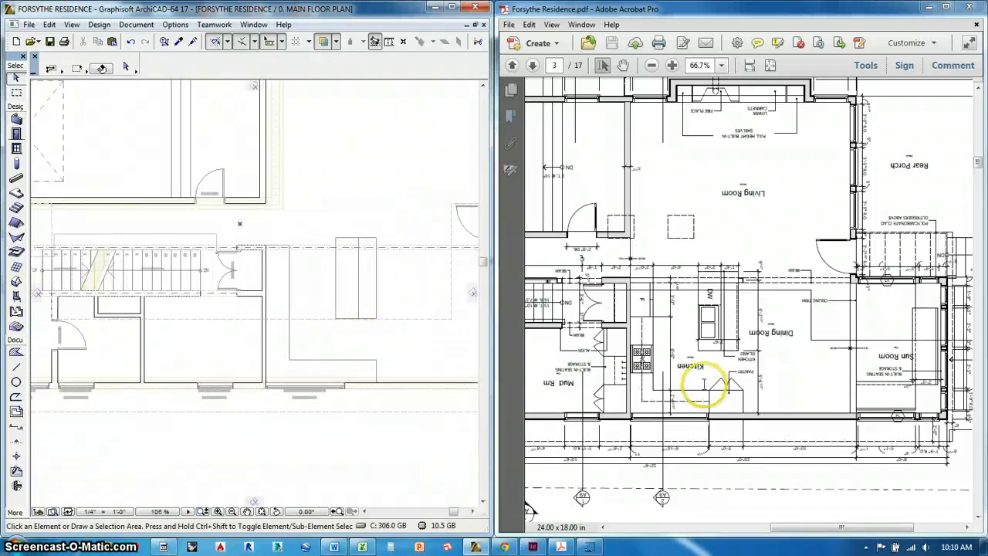
Examine the posts and guard wall between the entry and the stairs on the reference PDF floor plan.
{"action": "left_click_drag", "start_coordinate": [838, 527], "coordinate": [775, 534]}
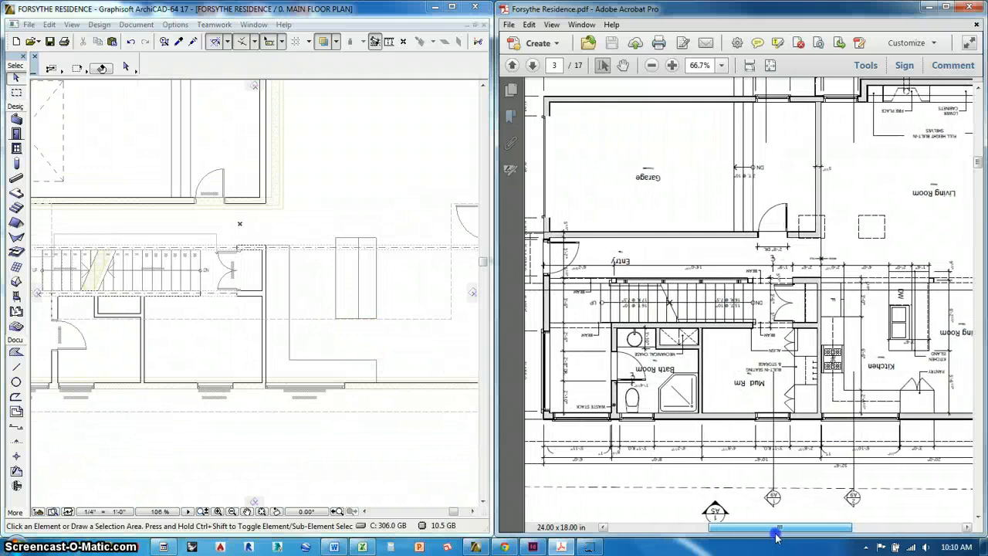
{"action": "scroll", "coordinate": [606, 286], "scroll_direction": "up", "scroll_amount": 1}
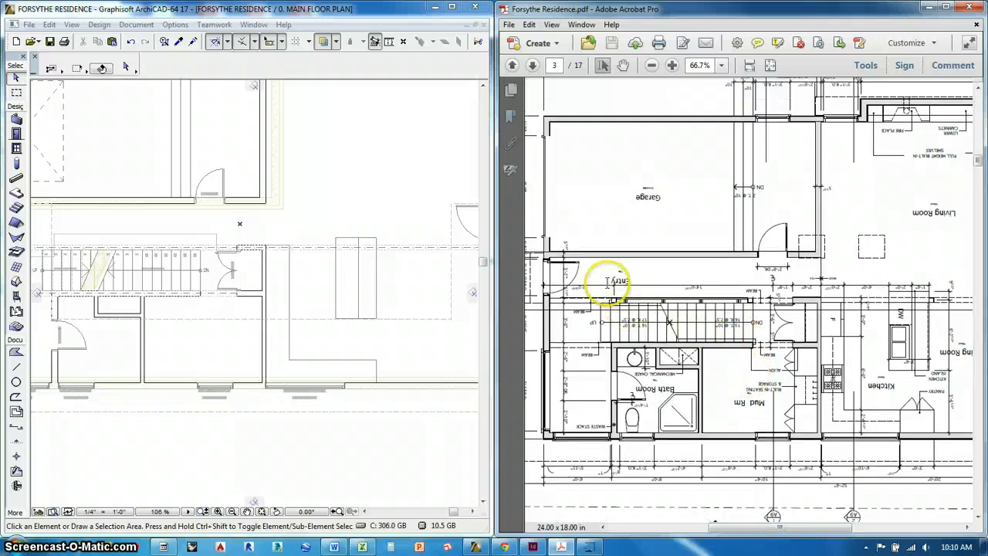
{"action": "scroll", "coordinate": [610, 295], "scroll_direction": "up", "scroll_amount": 6, "text": "ctrl"}
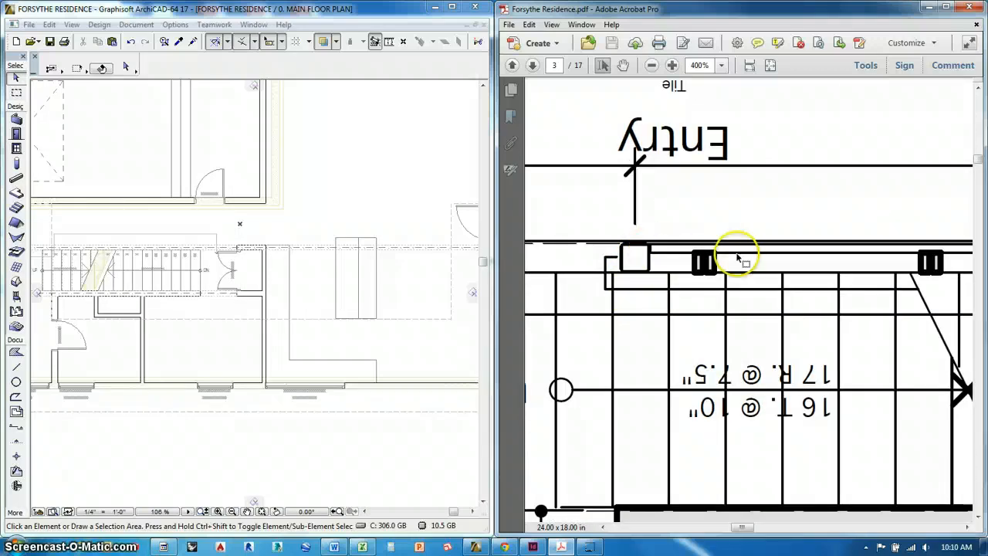
{"action": "scroll", "coordinate": [677, 265], "scroll_direction": "down", "scroll_amount": 3, "text": "ctrl"}
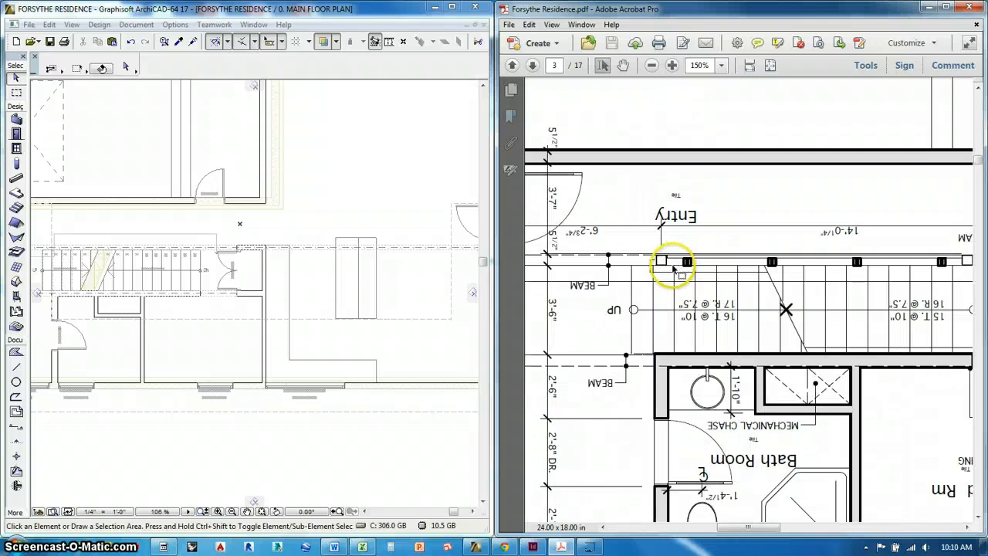
{"action": "scroll", "coordinate": [671, 267], "scroll_direction": "down", "scroll_amount": 3, "text": "ctrl"}
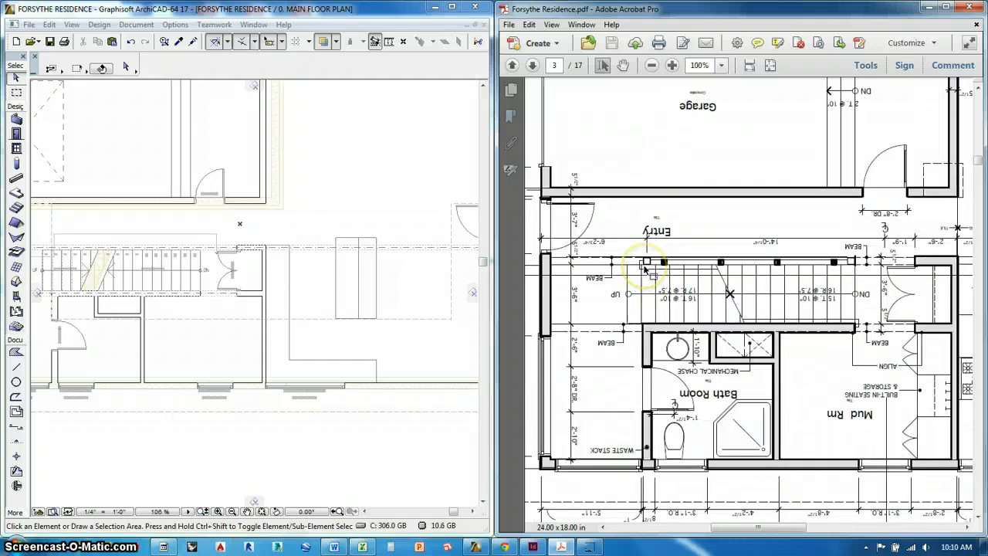
{"action": "scroll", "coordinate": [645, 269], "scroll_direction": "up", "scroll_amount": 3, "text": "ctrl"}
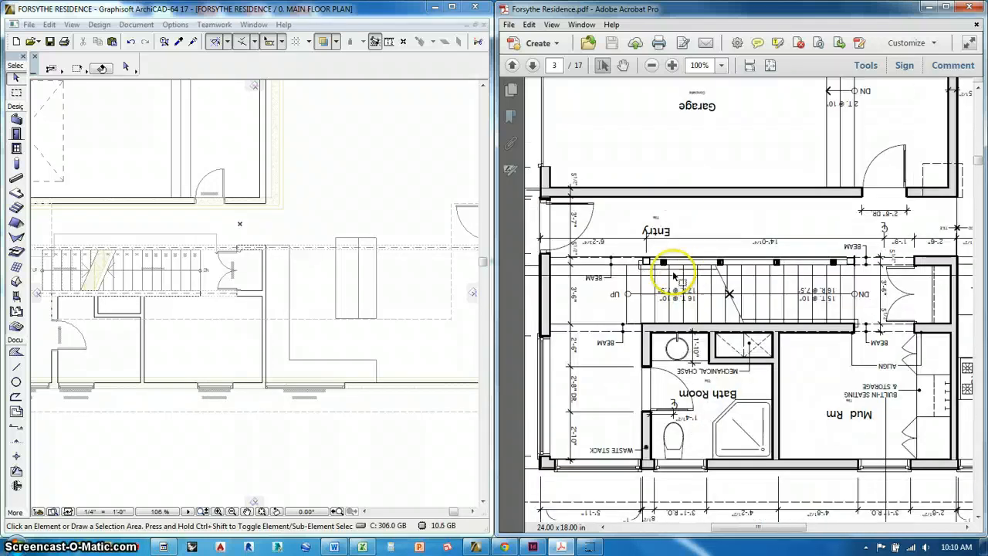
{"action": "scroll", "coordinate": [668, 278], "scroll_direction": "down", "scroll_amount": 2, "text": "ctrl"}
{"action": "scroll", "coordinate": [857, 290], "scroll_direction": "down", "scroll_amount": 1, "text": "ctrl"}
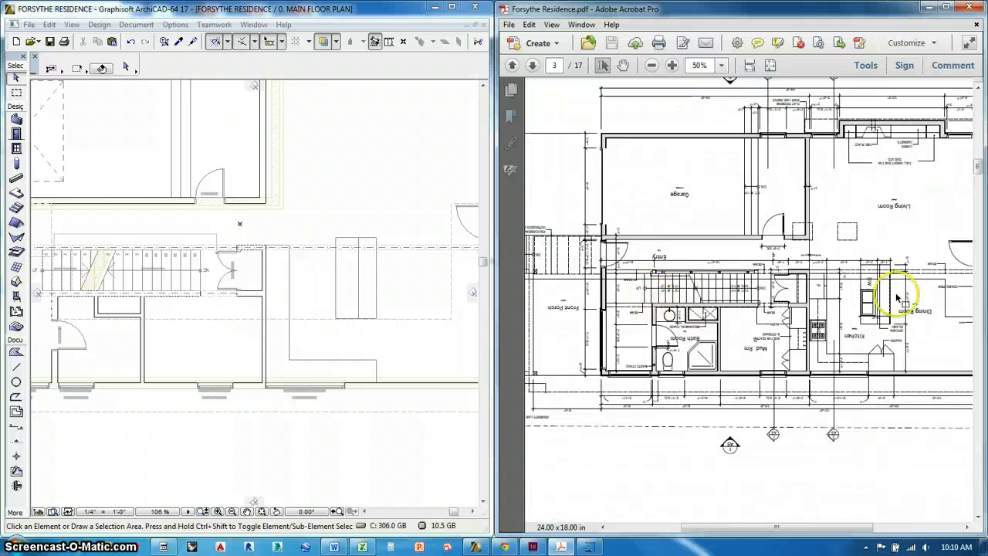
{"action": "scroll", "coordinate": [873, 284], "scroll_direction": "up", "scroll_amount": 2, "text": "ctrl"}
{"action": "scroll", "coordinate": [695, 277], "scroll_direction": "up", "scroll_amount": 1, "text": "ctrl"}
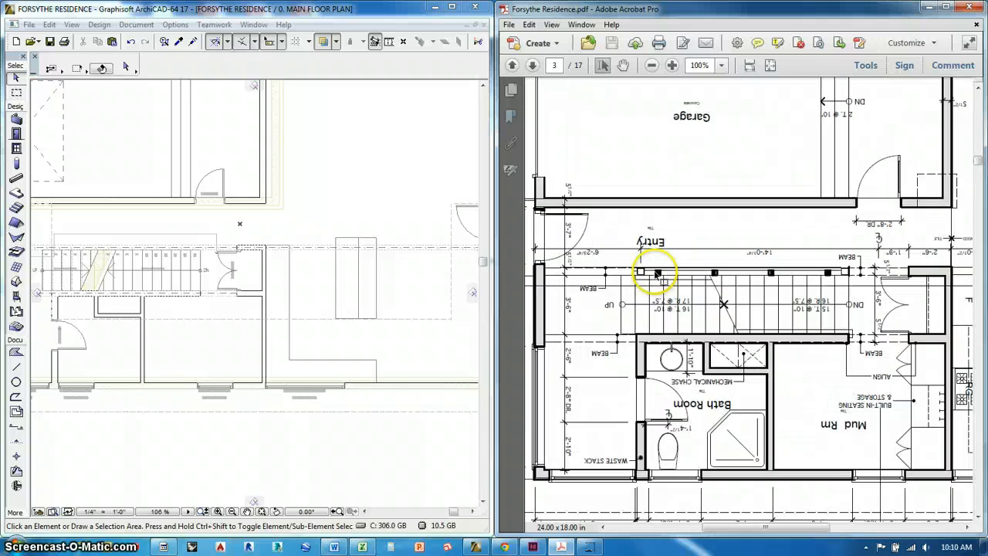
{"action": "scroll", "coordinate": [657, 274], "scroll_direction": "down", "scroll_amount": 1, "text": "ctrl"}
{"action": "scroll", "coordinate": [386, 276], "scroll_direction": "down", "scroll_amount": 2}
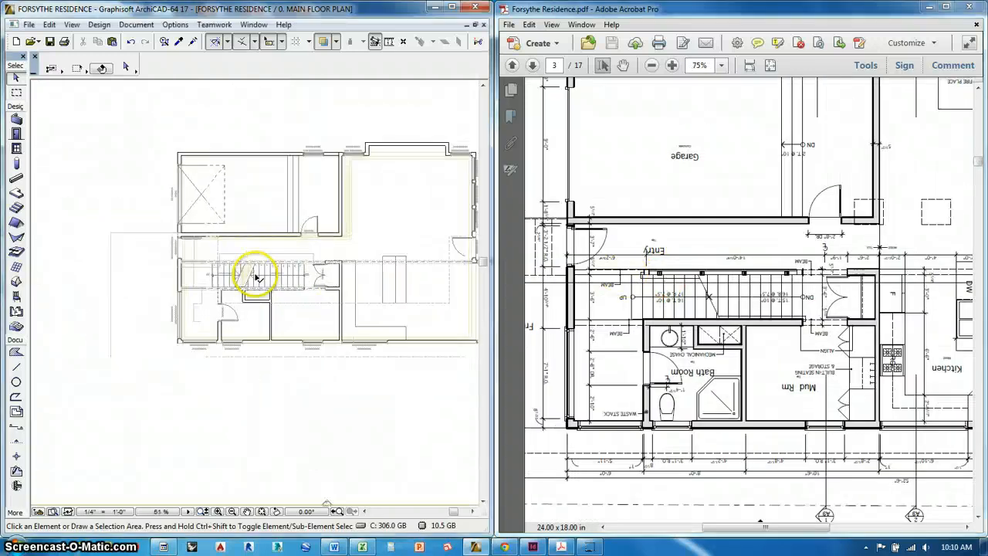
Set the column defaults to a height of 8'-1 1/8" and a core size of 5 1/2" x 5 1/2".
{"action": "scroll", "coordinate": [255, 276], "scroll_direction": "up", "scroll_amount": 1}
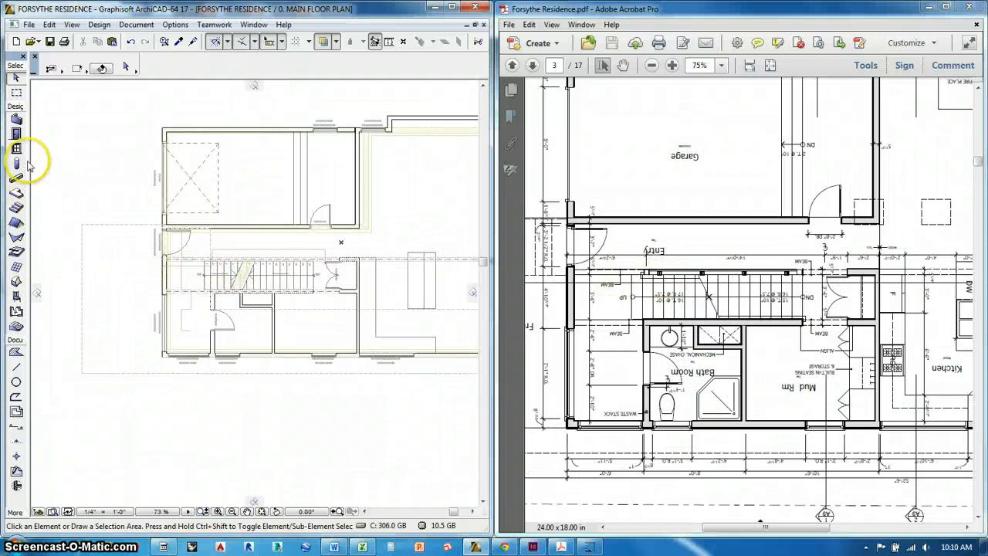
{"action": "left_click", "coordinate": [17, 164]}
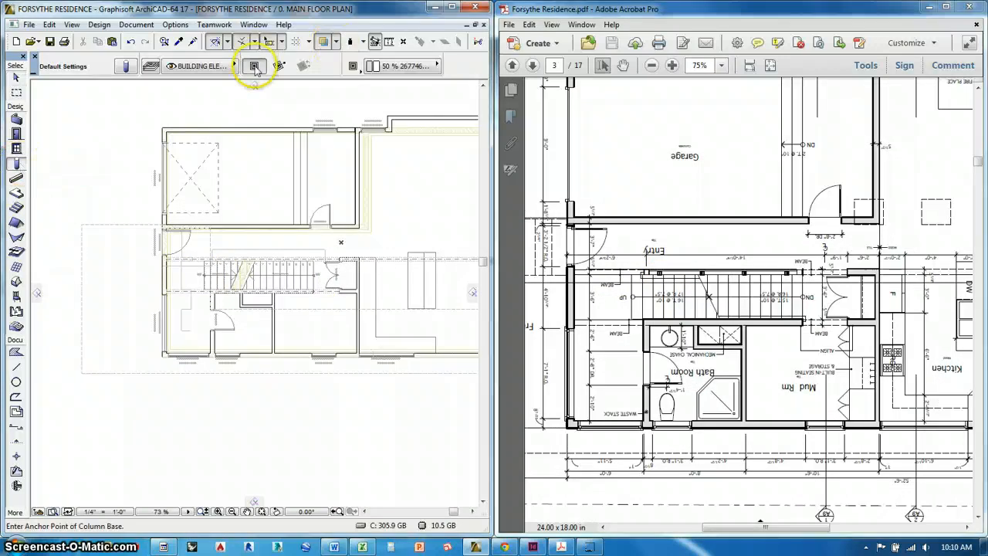
{"action": "left_click", "coordinate": [341, 67]}
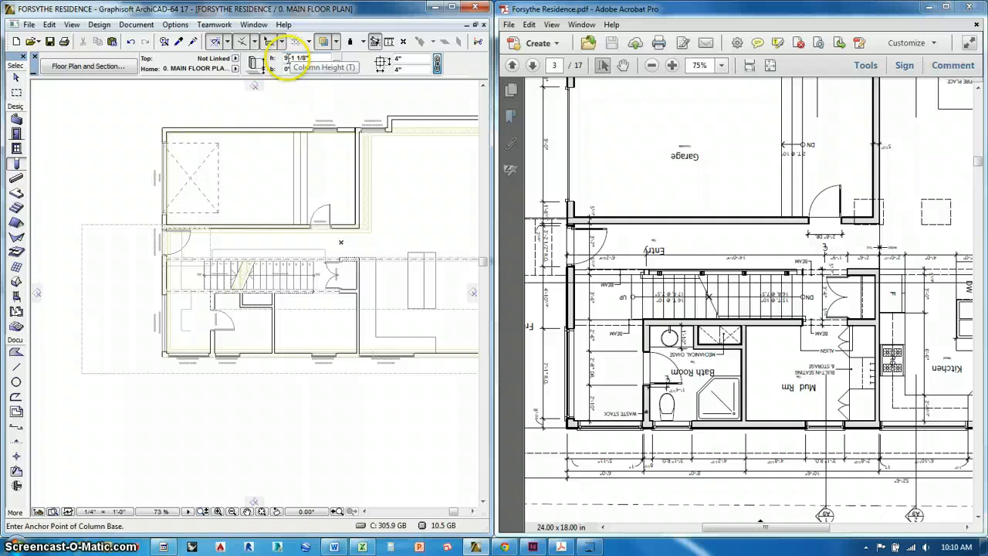
{"action": "left_click_drag", "start_coordinate": [288, 59], "coordinate": [278, 59]}
{"action": "type", "text": "8"}
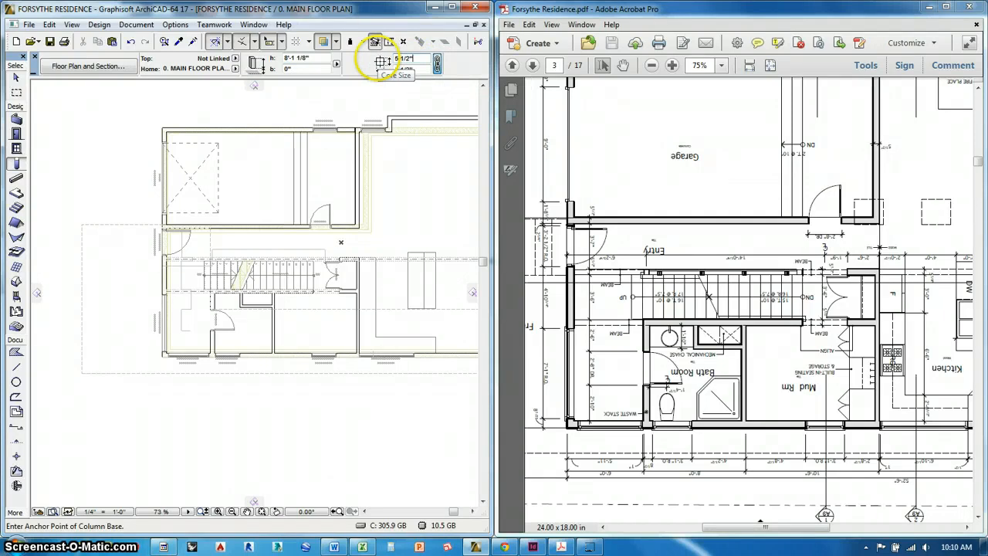
Place a column on the centerline of the beam along the entry side of the stairs, near the first riser.
{"action": "scroll", "coordinate": [197, 260], "scroll_direction": "up", "scroll_amount": 10}
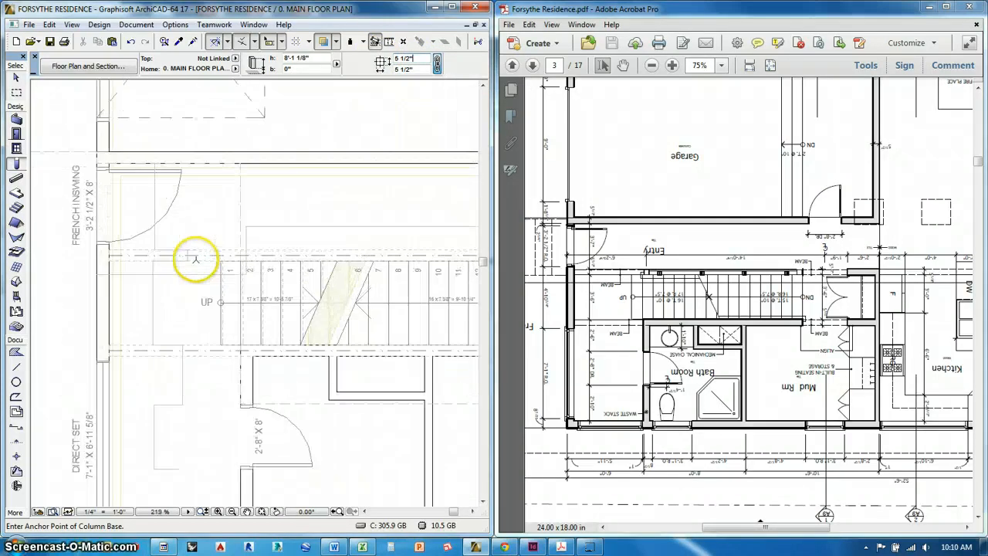
{"action": "scroll", "coordinate": [209, 259], "scroll_direction": "up", "scroll_amount": 1}
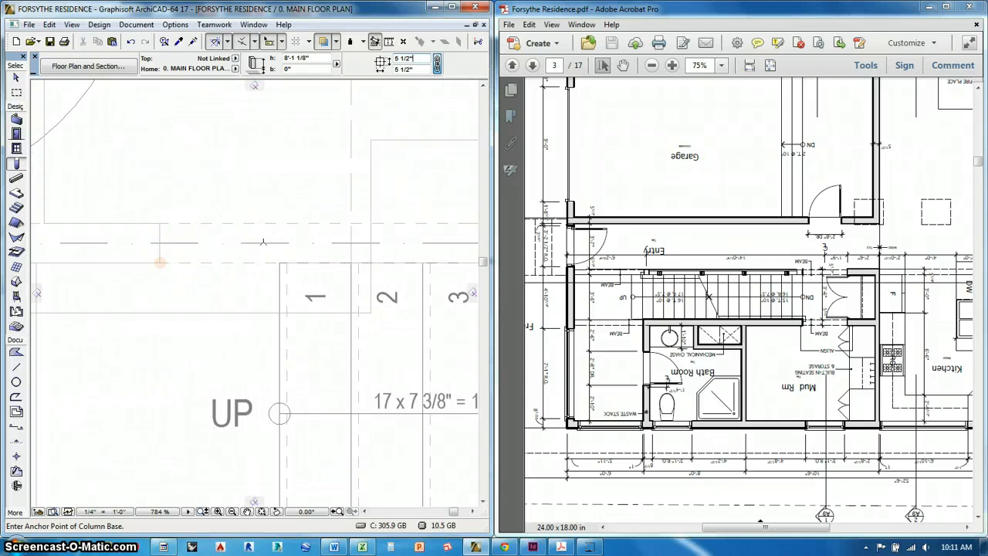
{"action": "left_click", "coordinate": [263, 242]}
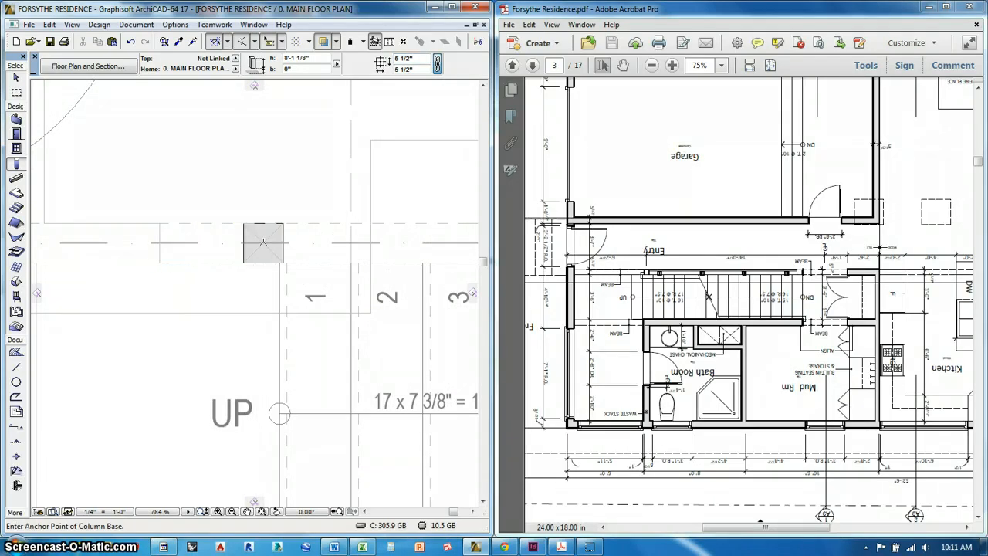
Move the column along the beam so its edge lines up with the dashed line extending from the bathroom wall.
{"action": "key", "text": "shift"}
{"action": "left_click", "coordinate": [244, 261]}
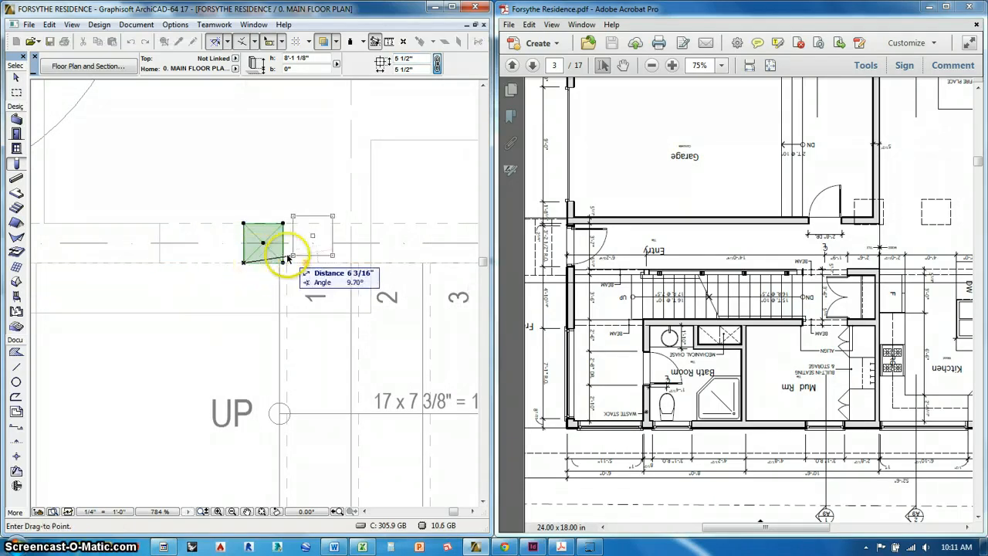
{"action": "scroll", "coordinate": [297, 266], "scroll_direction": "down", "scroll_amount": 3}
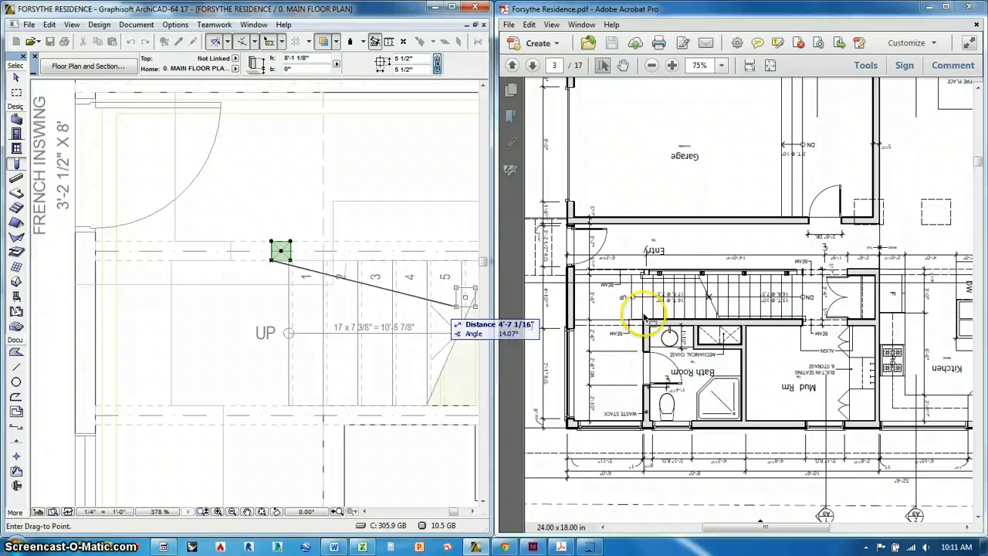
{"action": "left_click", "coordinate": [325, 409]}
{"action": "scroll", "coordinate": [335, 255], "scroll_direction": "up", "scroll_amount": 8}
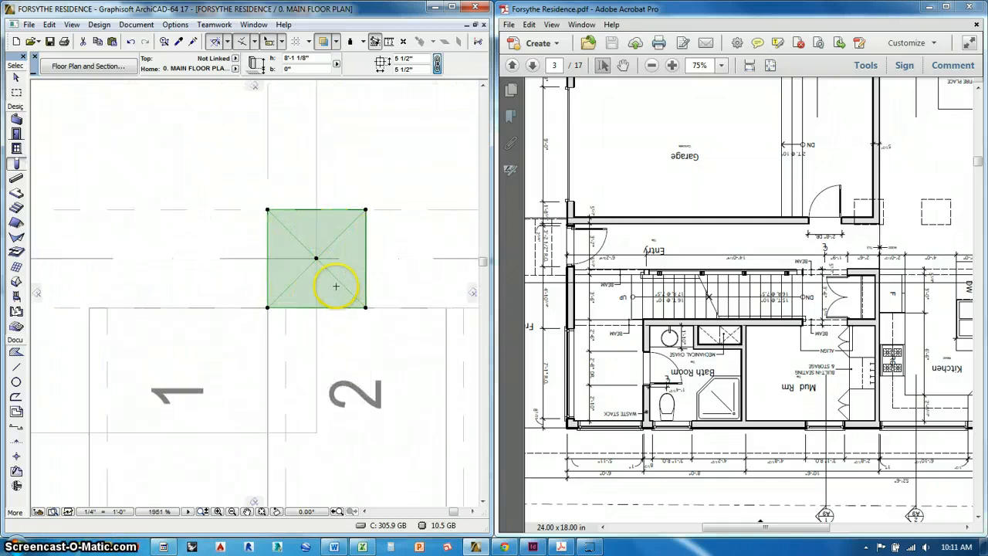
Change the stair-side column's floor plan symbol type to Plain.
{"action": "scroll", "coordinate": [360, 240], "scroll_direction": "down", "scroll_amount": 4}
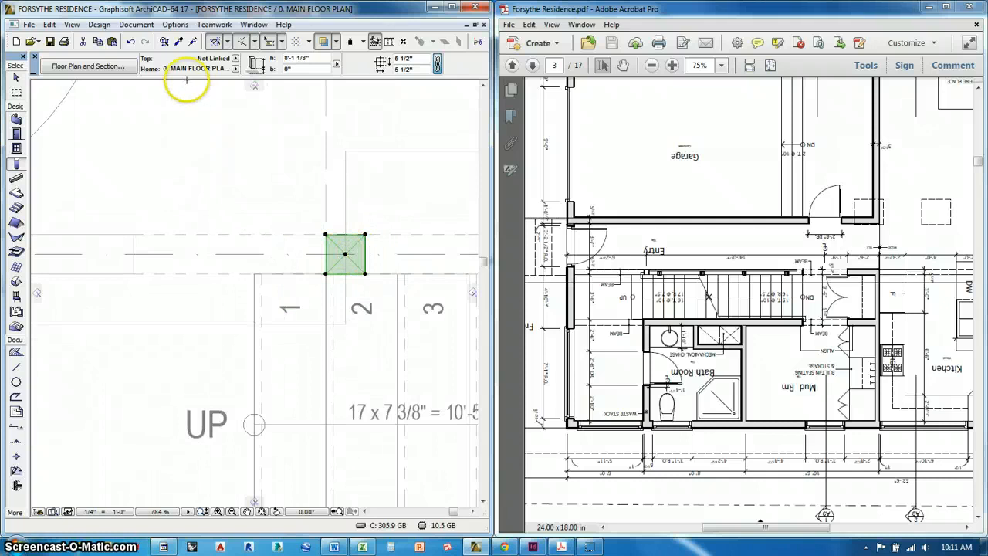
{"action": "scroll", "coordinate": [184, 72], "scroll_direction": "up", "scroll_amount": 3}
{"action": "scroll", "coordinate": [189, 72], "scroll_direction": "down", "scroll_amount": 4}
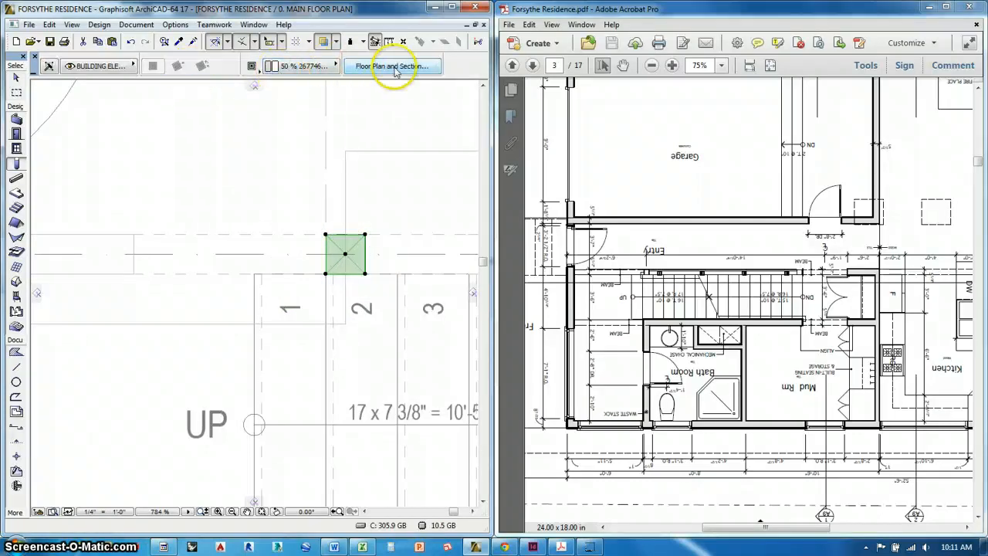
{"action": "left_click", "coordinate": [393, 66]}
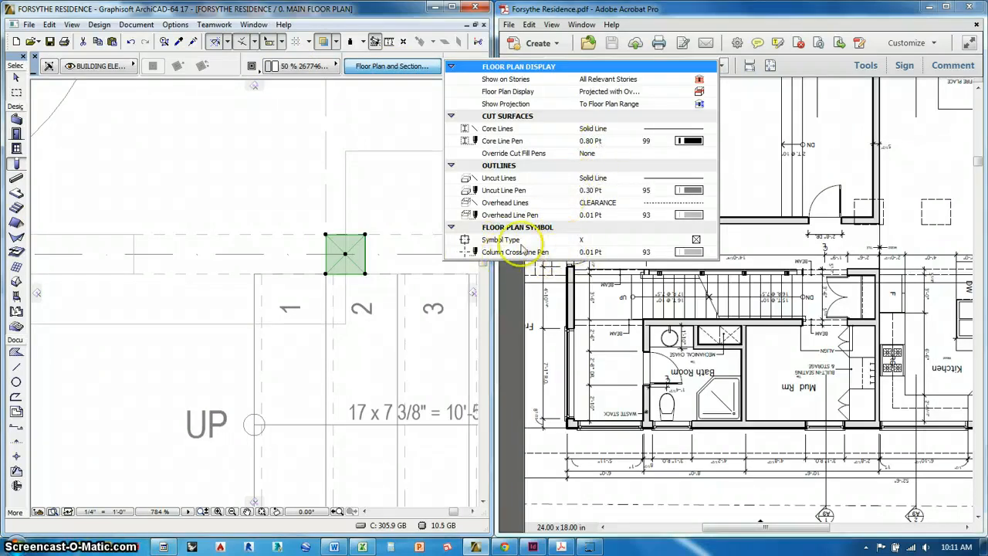
{"action": "left_click", "coordinate": [696, 241]}
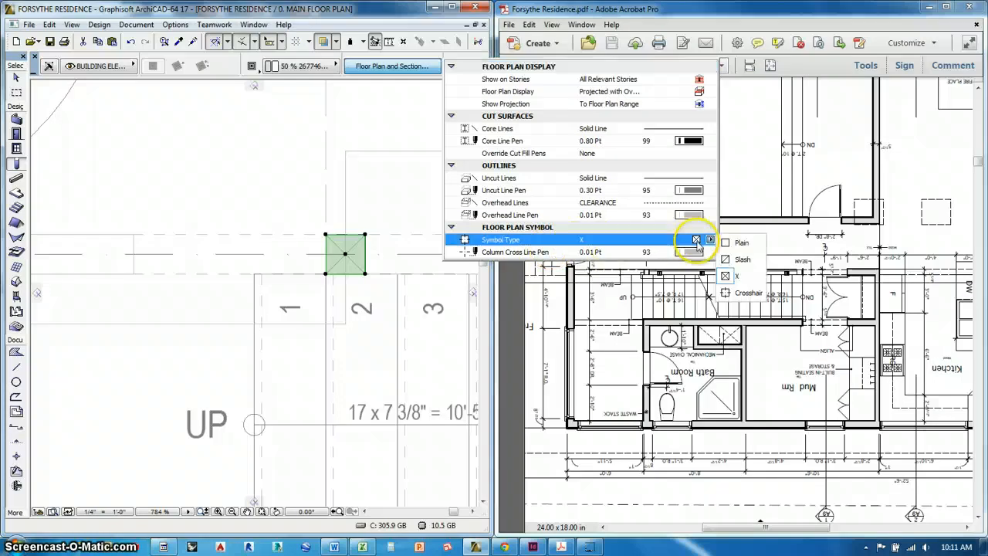
{"action": "left_click", "coordinate": [730, 239]}
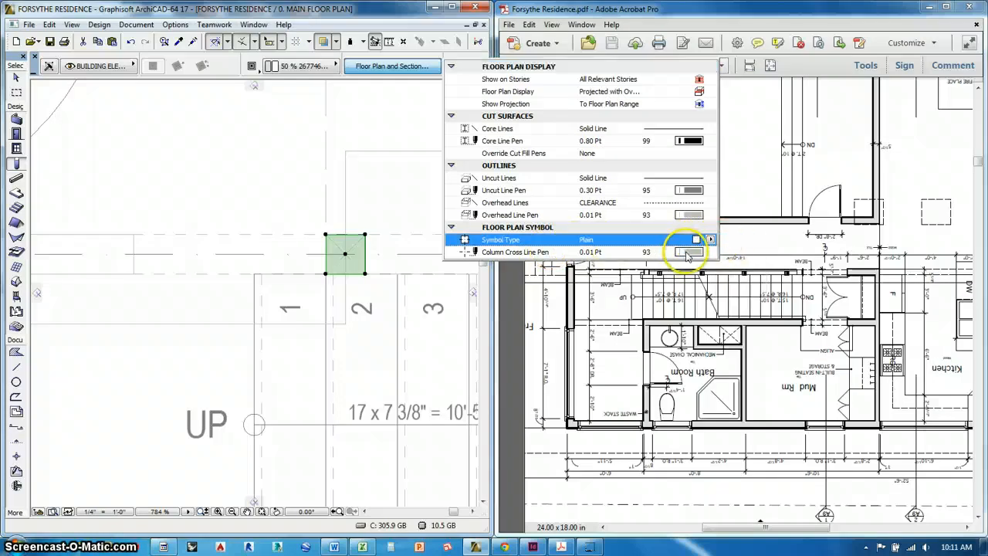
{"action": "left_click", "coordinate": [687, 253]}
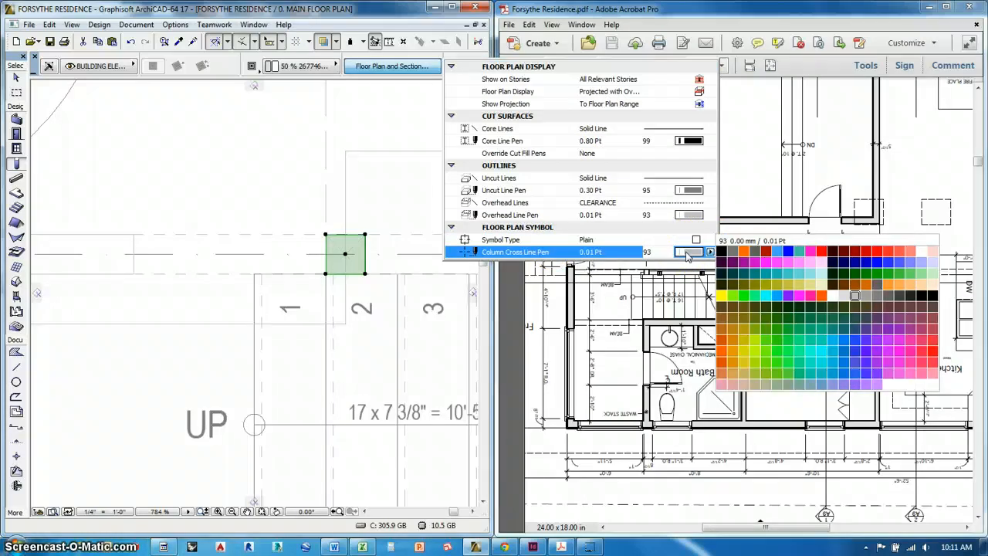
{"action": "left_click", "coordinate": [687, 253]}
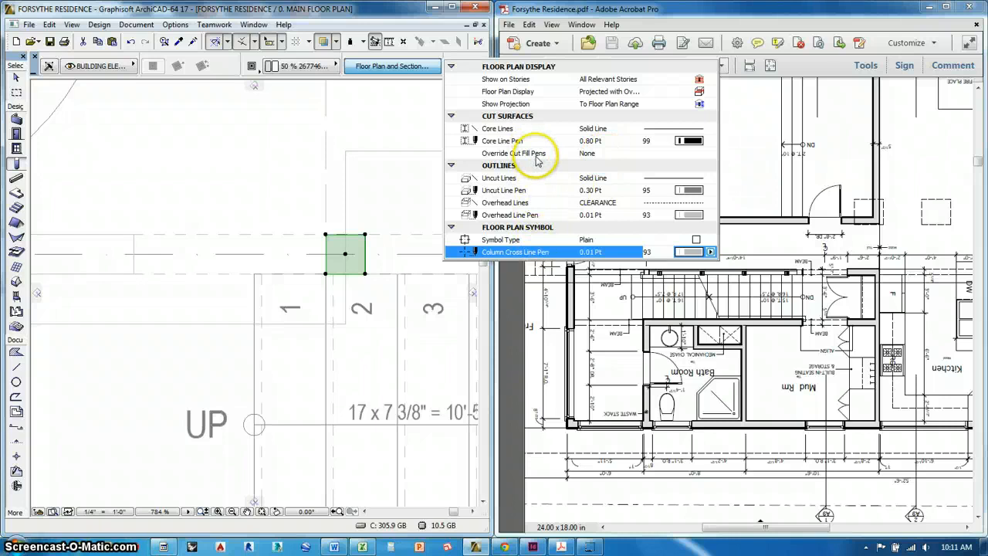
Override both cut fill pens of the column and set its cut fill foreground pen to Transparent.
{"action": "left_click", "coordinate": [622, 152]}
{"action": "left_click", "coordinate": [709, 153]}
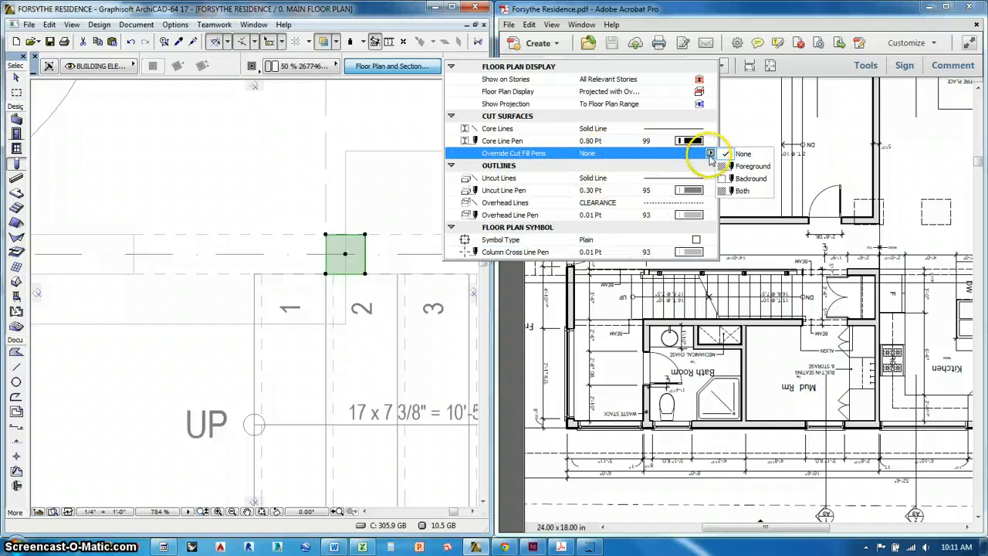
{"action": "left_click", "coordinate": [740, 191]}
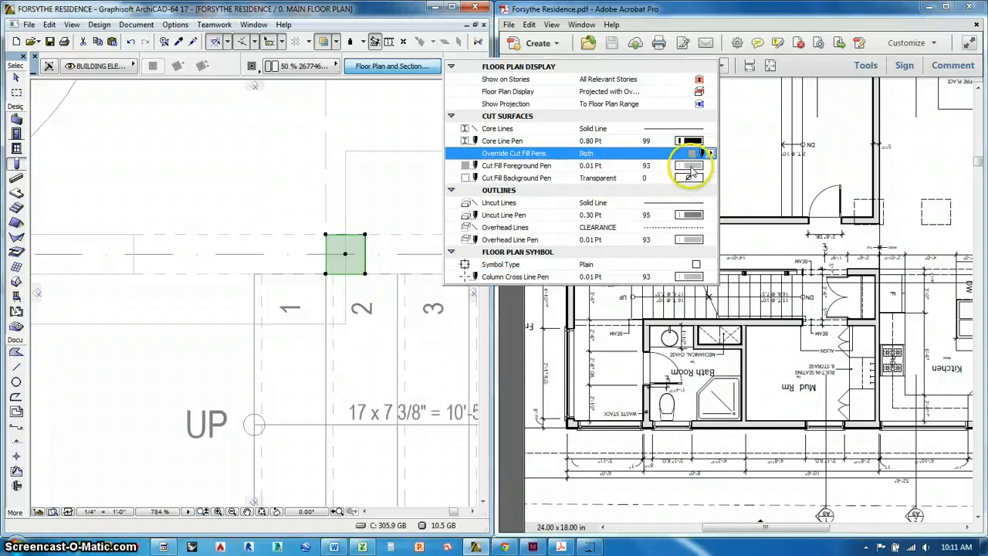
{"action": "left_click", "coordinate": [692, 169]}
{"action": "left_click", "coordinate": [888, 298]}
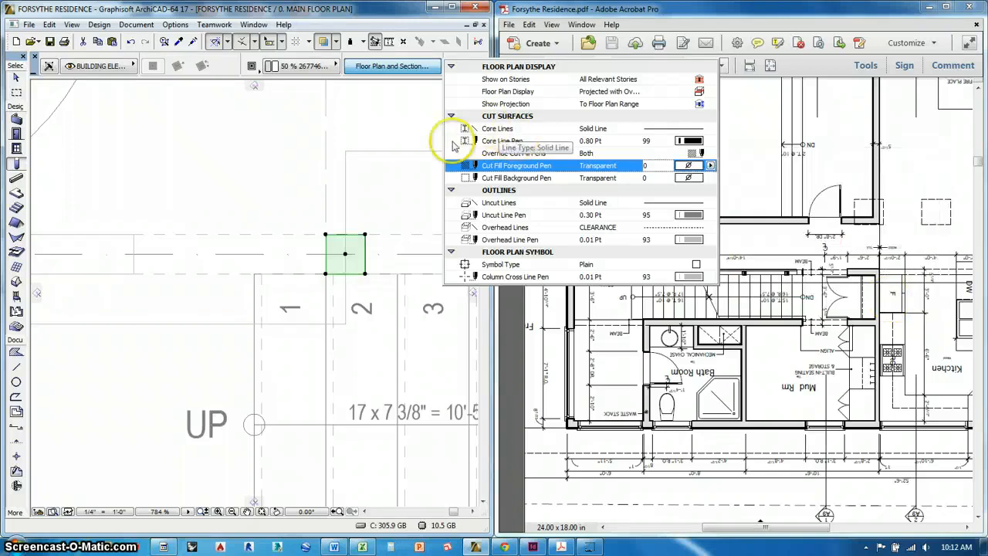
Drag a copy of the column along the beam to the last riser at the DN end of the stairs.
{"action": "scroll", "coordinate": [232, 223], "scroll_direction": "down", "scroll_amount": 10}
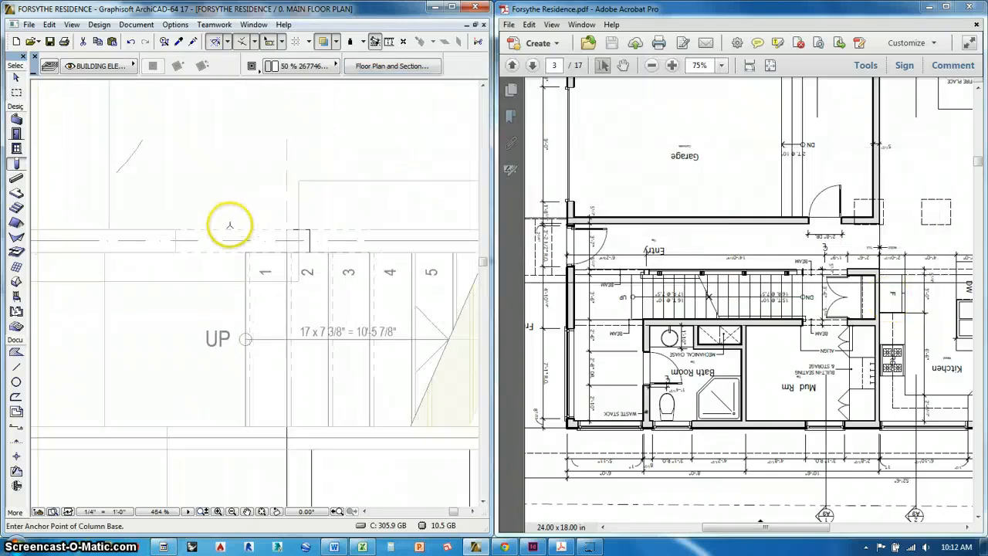
{"action": "scroll", "coordinate": [228, 249], "scroll_direction": "up", "scroll_amount": 2}
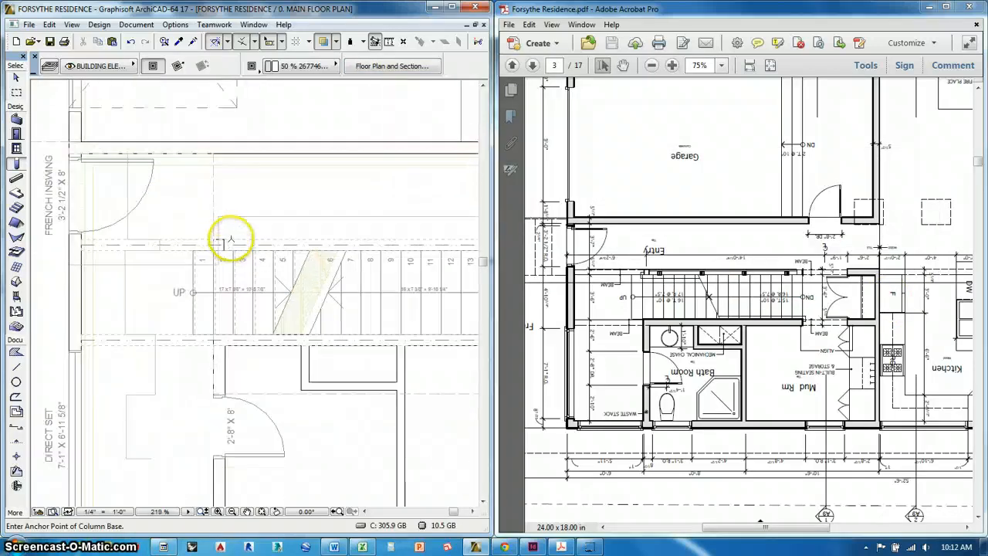
{"action": "key", "text": "ctrl+shift+d"}
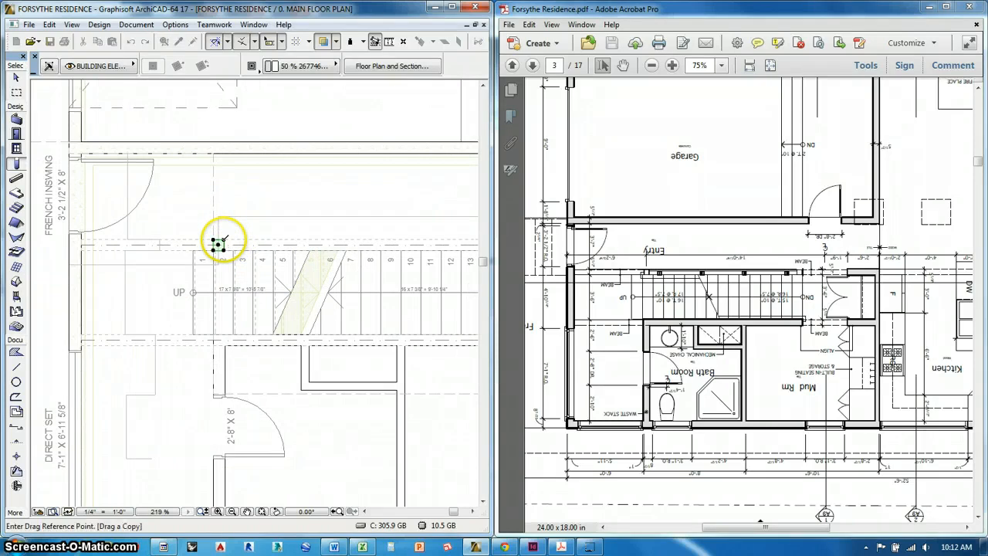
{"action": "left_click", "coordinate": [219, 244]}
{"action": "middle_click_drag", "start_coordinate": [382, 258], "coordinate": [177, 262]}
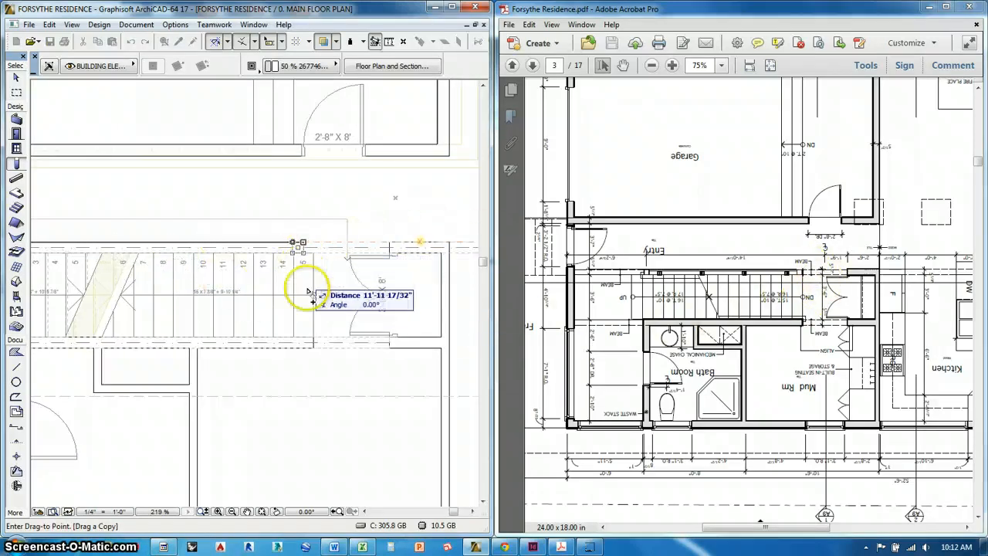
{"action": "left_click", "coordinate": [312, 340]}
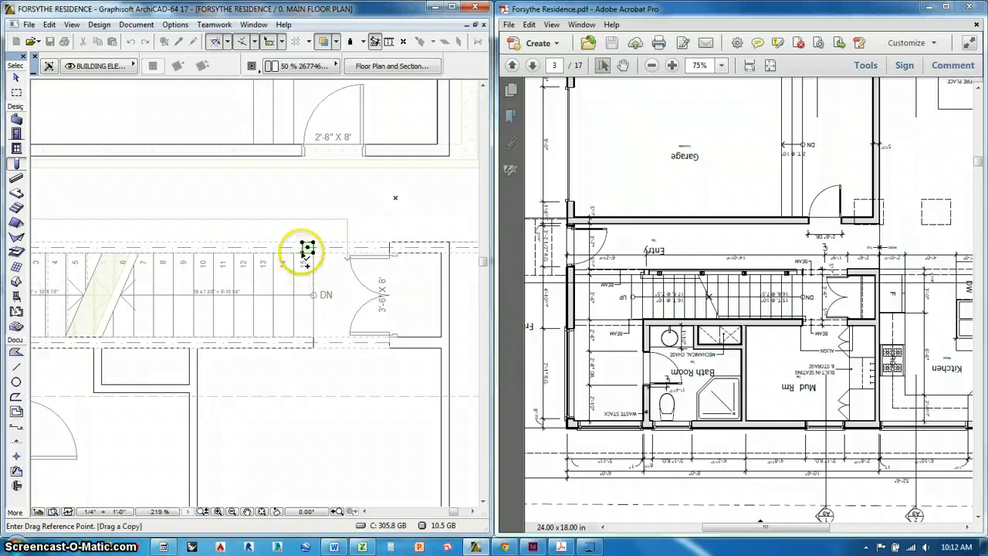
Drag a copy of the DN-end column along the beam line to the outer edge of the kitchen island.
{"action": "left_click", "coordinate": [307, 248]}
{"action": "left_click_drag", "start_coordinate": [801, 527], "coordinate": [838, 528]}
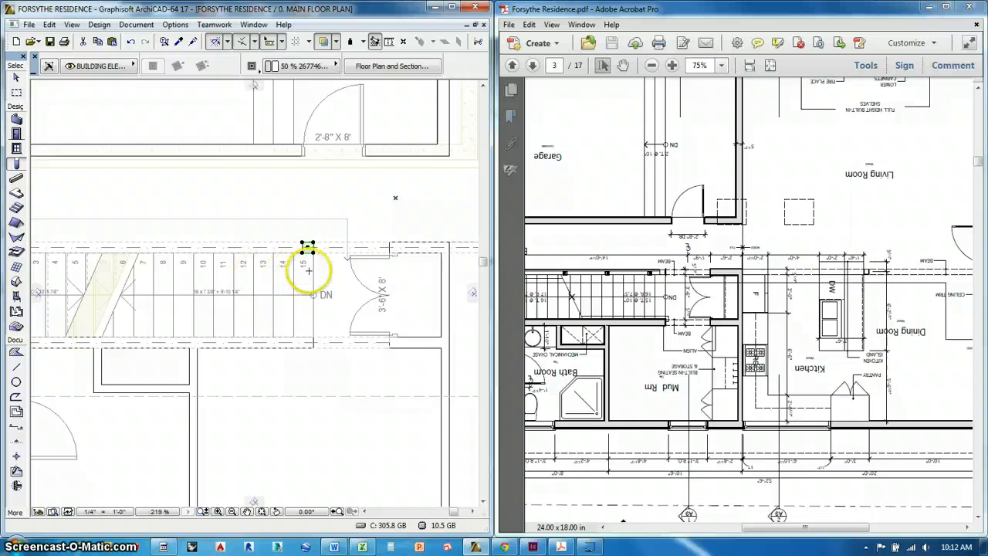
{"action": "scroll", "coordinate": [308, 270], "scroll_direction": "down", "scroll_amount": 3}
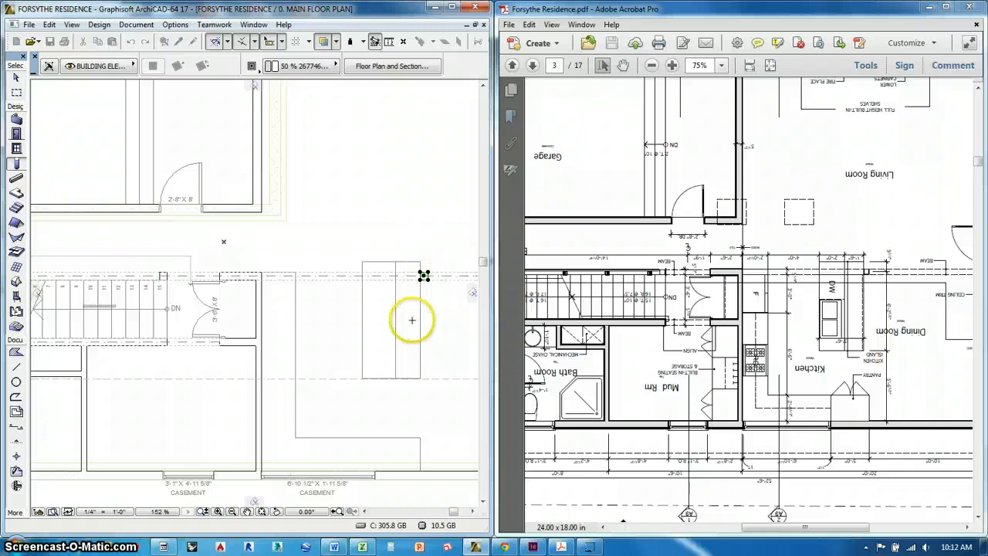
{"action": "scroll", "coordinate": [271, 299], "scroll_direction": "down", "scroll_amount": 4}
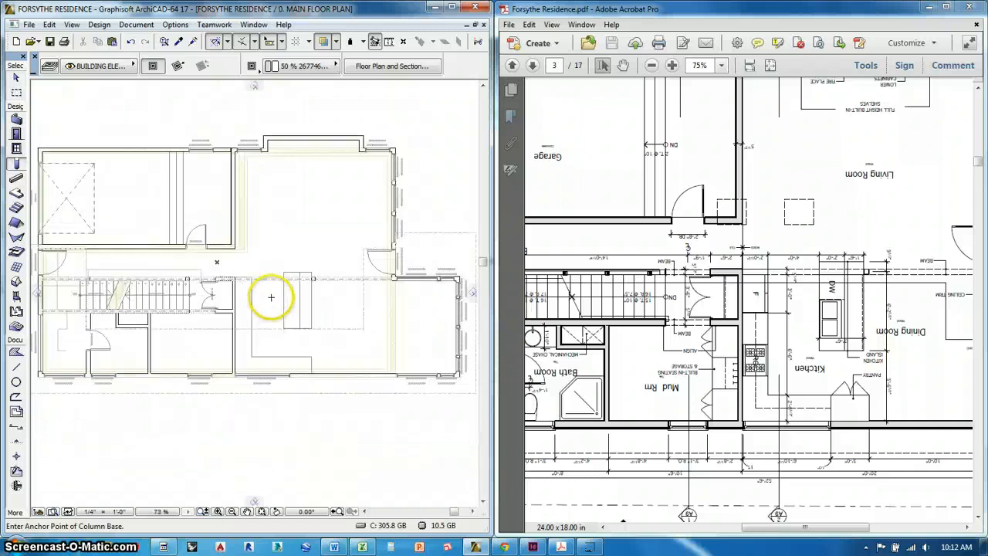
Using the kitchen counter slab's settings, draw a 9'-1 1/8" high rectangular slab, about 11'-5" by 1'-4", inside the living room's fireplace bump-out.
{"action": "scroll", "coordinate": [271, 297], "scroll_direction": "down", "scroll_amount": 1}
{"action": "middle_click_drag", "start_coordinate": [269, 290], "coordinate": [295, 317]}
{"action": "left_click", "coordinate": [894, 159]}
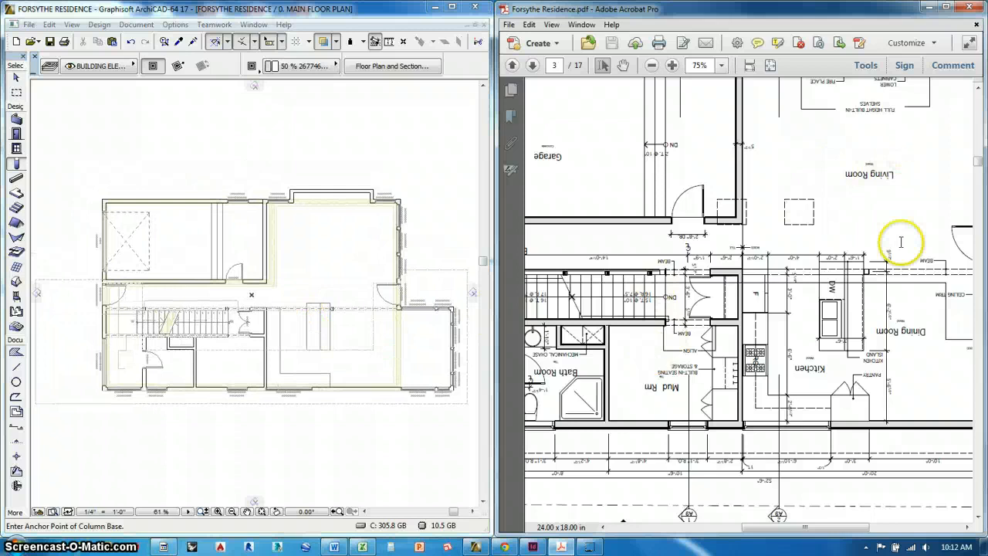
{"action": "scroll", "coordinate": [901, 242], "scroll_direction": "up", "scroll_amount": 3}
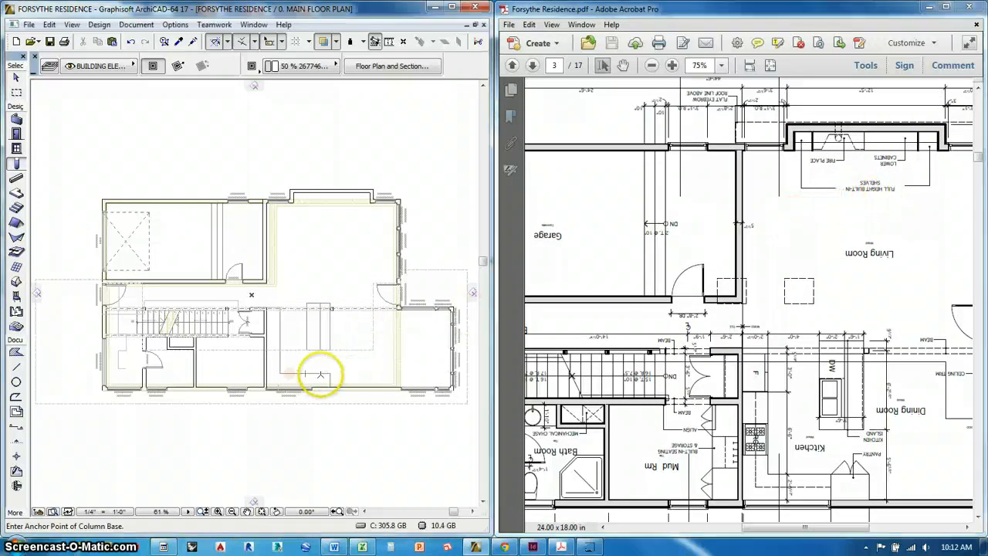
{"action": "left_click", "coordinate": [320, 375], "text": "alt"}
{"action": "left_click", "coordinate": [380, 67]}
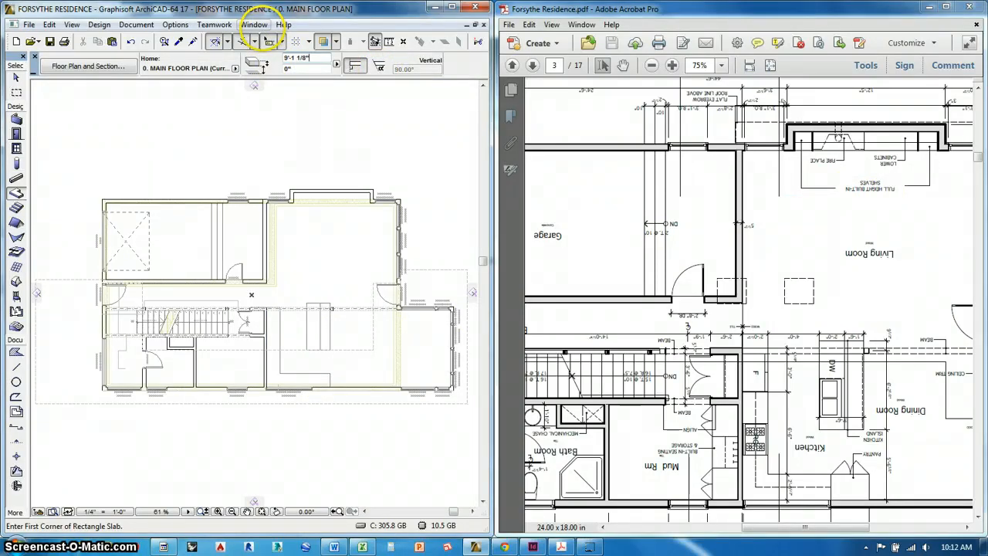
{"action": "scroll", "coordinate": [331, 202], "scroll_direction": "up", "scroll_amount": 5}
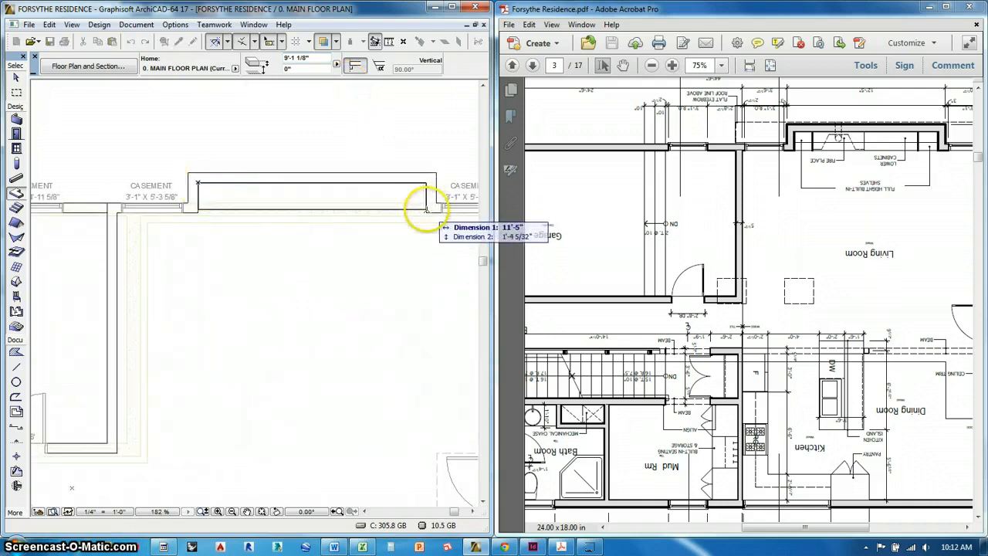
{"action": "scroll", "coordinate": [366, 264], "scroll_direction": "down", "scroll_amount": 6}
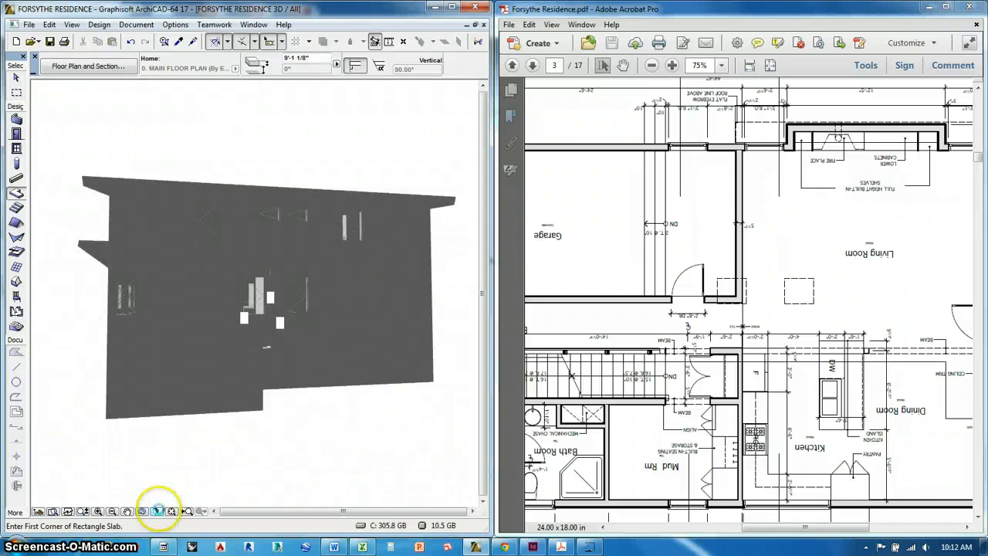
Fly through the 3D model around the house exterior and into the interior at the stairs.
{"action": "key", "text": "Up"}
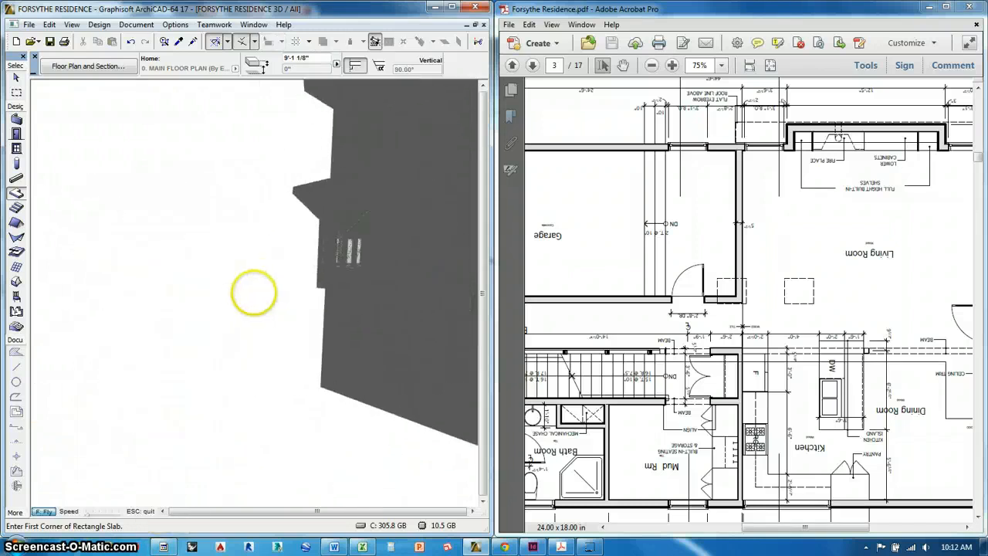
{"action": "key", "text": "Down"}
{"action": "key", "text": "Up"}
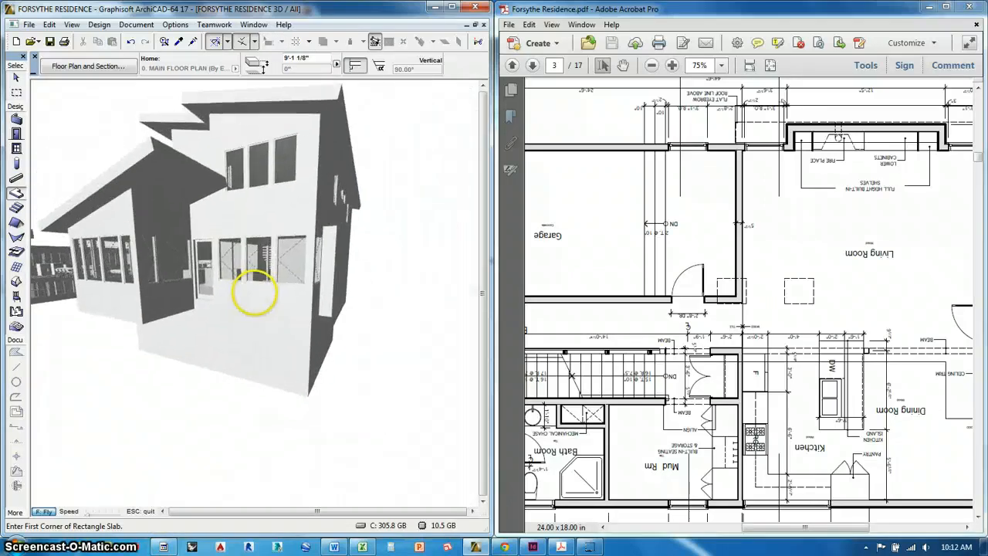
{"action": "key", "text": "Right"}
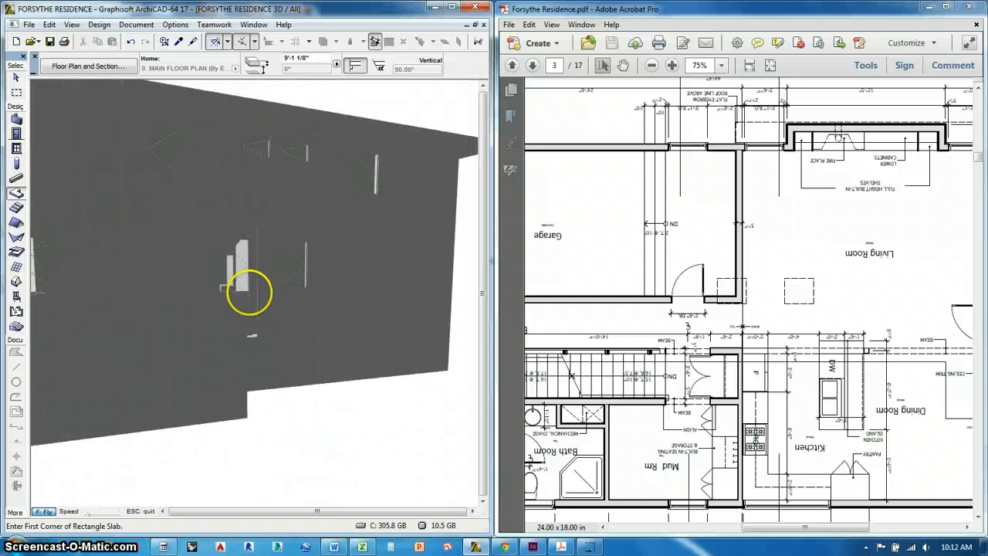
{"action": "key", "text": "Up"}
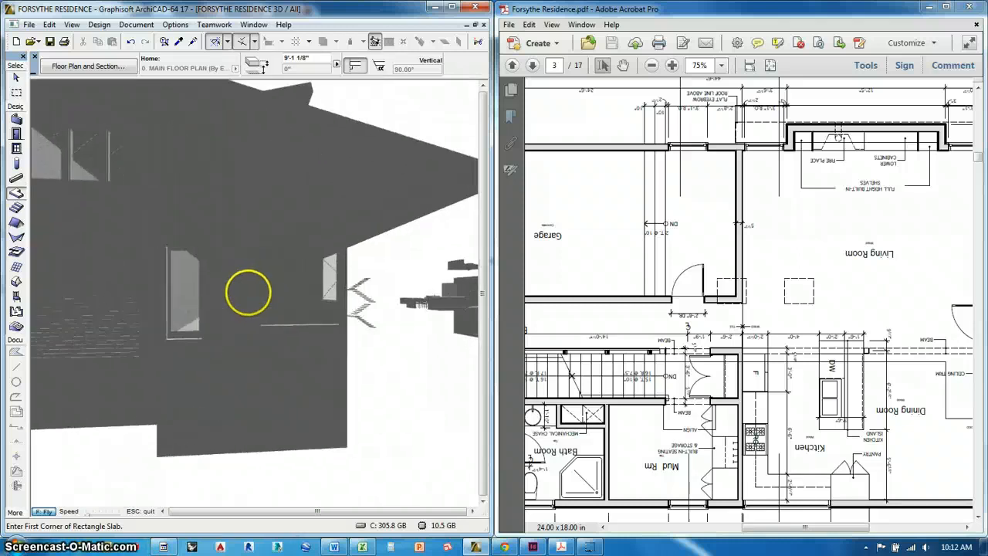
{"action": "key", "text": "Up"}
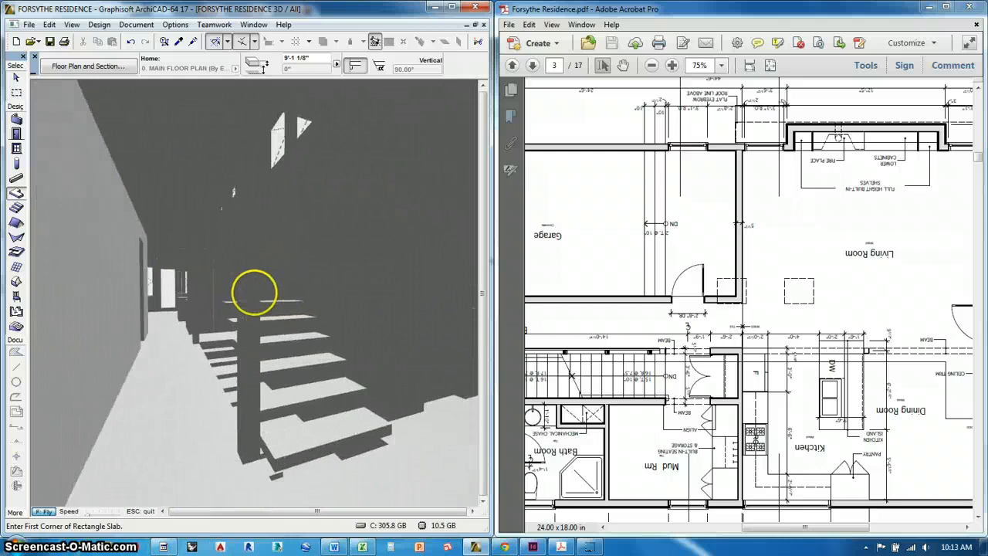
Examine the open stairs, the stair-side posts and the beam above them from inside the 3D model.
{"action": "key", "text": "Right"}
{"action": "key", "text": "Down"}
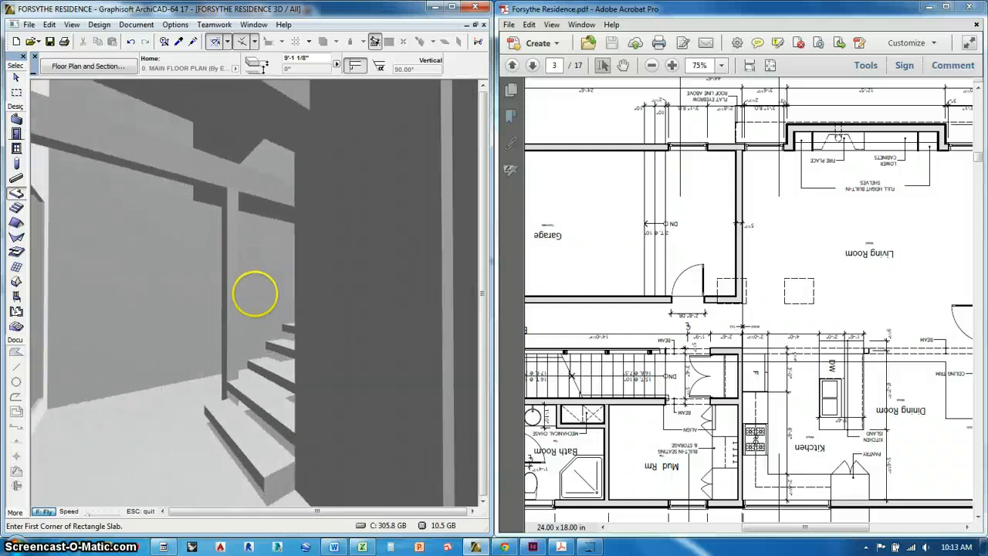
{"action": "key", "text": "Up"}
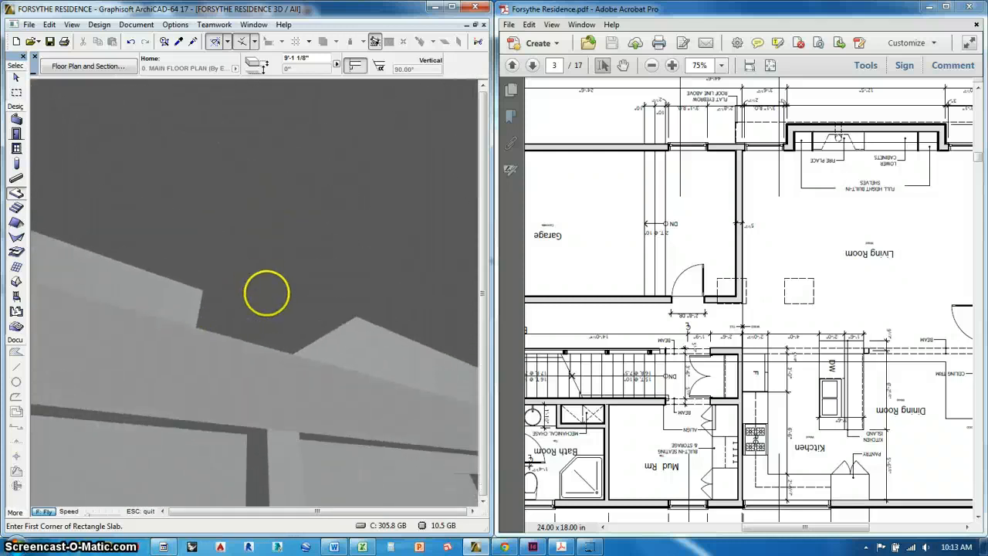
{"action": "key", "text": "Up"}
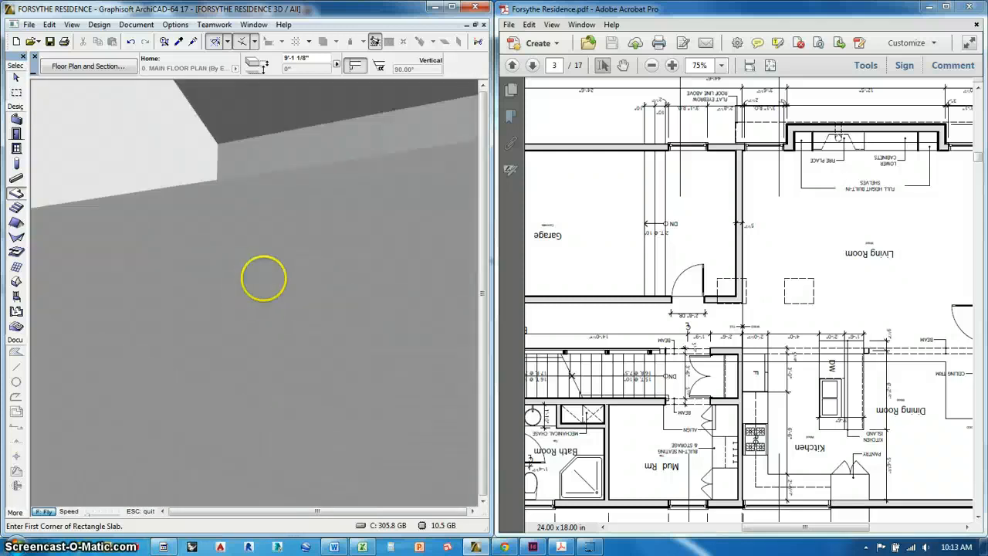
{"action": "key", "text": "Down"}
{"action": "key", "text": "Down"}
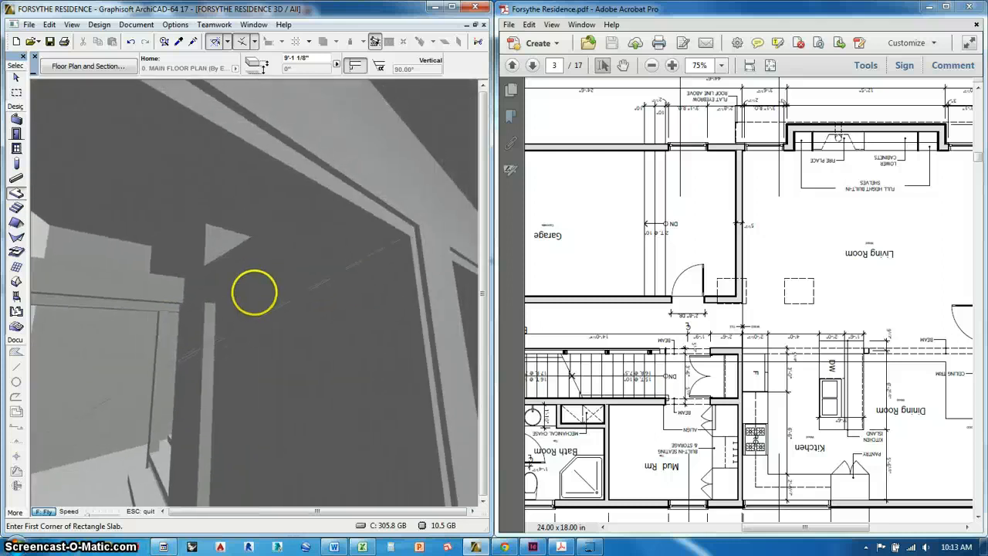
{"action": "key", "text": "Up"}
{"action": "key", "text": "Up"}
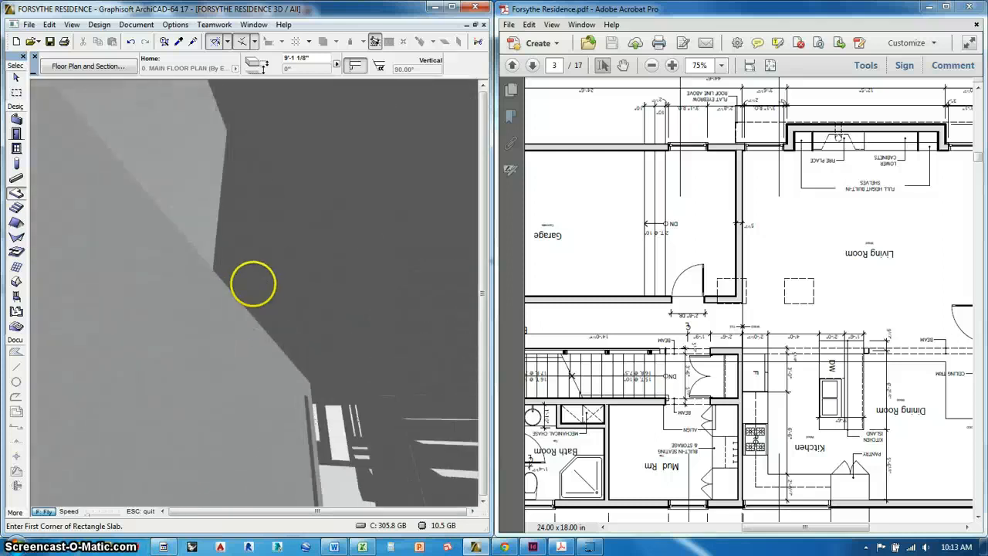
{"action": "key", "text": "Down"}
{"action": "key", "text": "Left"}
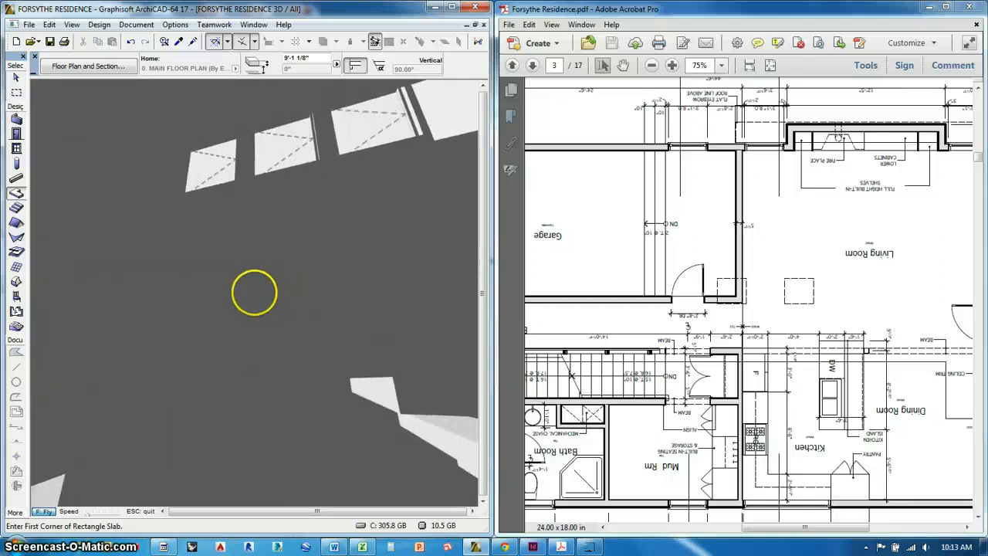
Fly along the hallway to inspect the kitchen counters, island post and beam over the living and dining area, ending the fly-through there.
{"action": "key", "text": "Up"}
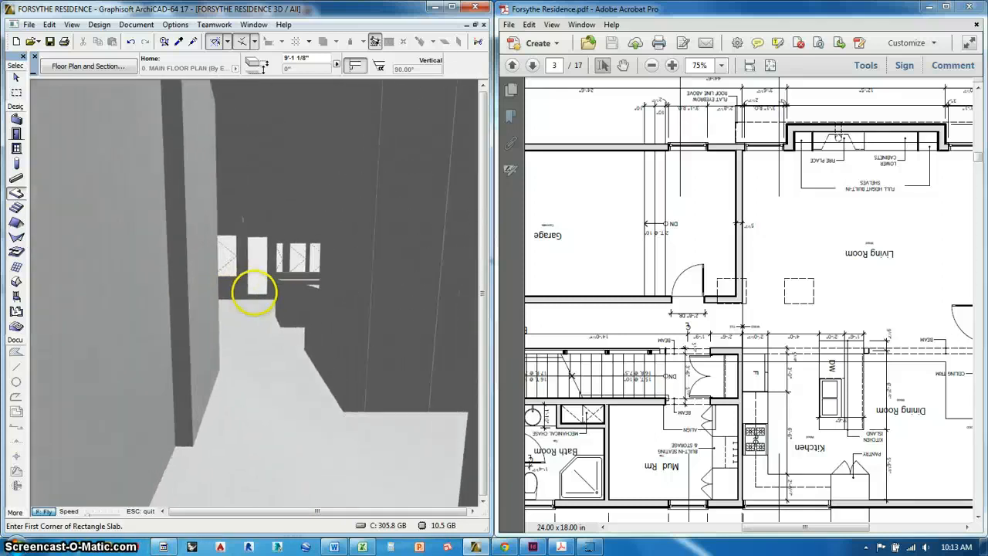
{"action": "key", "text": "Up"}
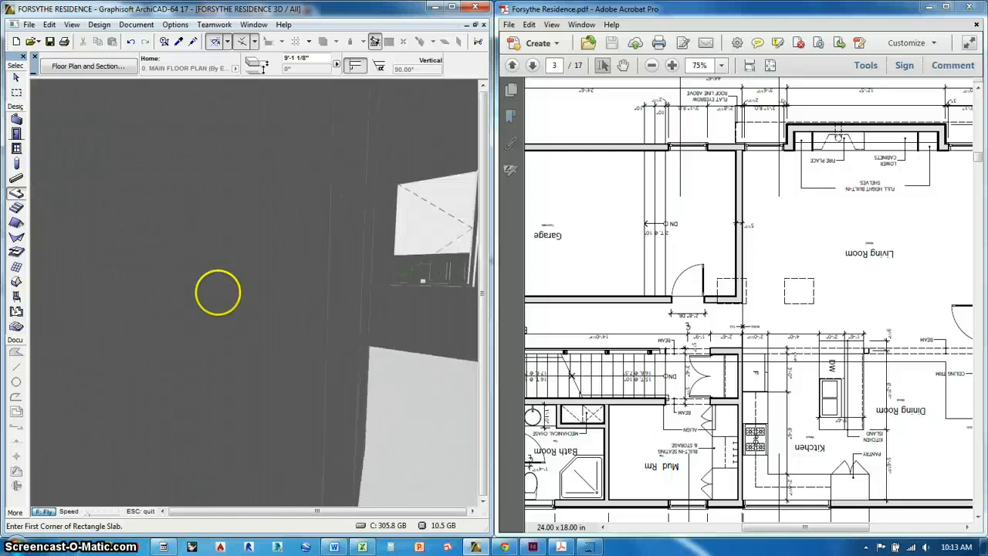
{"action": "key", "text": "Down"}
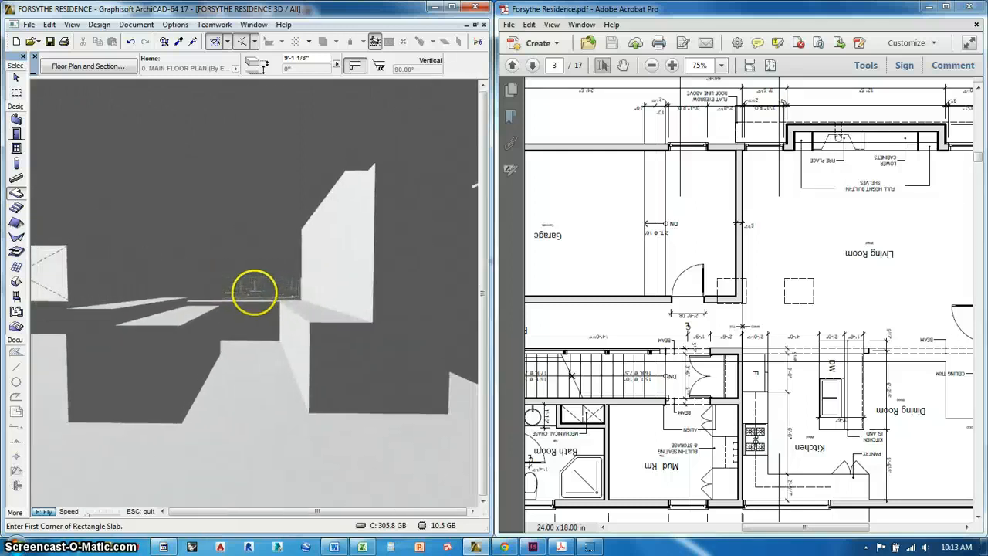
{"action": "key", "text": "Up"}
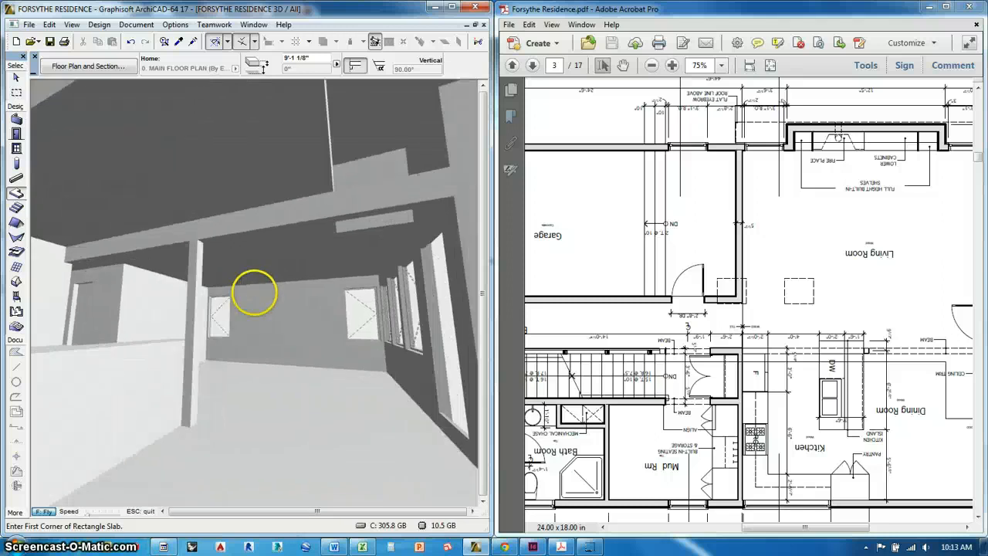
{"action": "key", "text": "Down"}
{"action": "key", "text": "Down"}
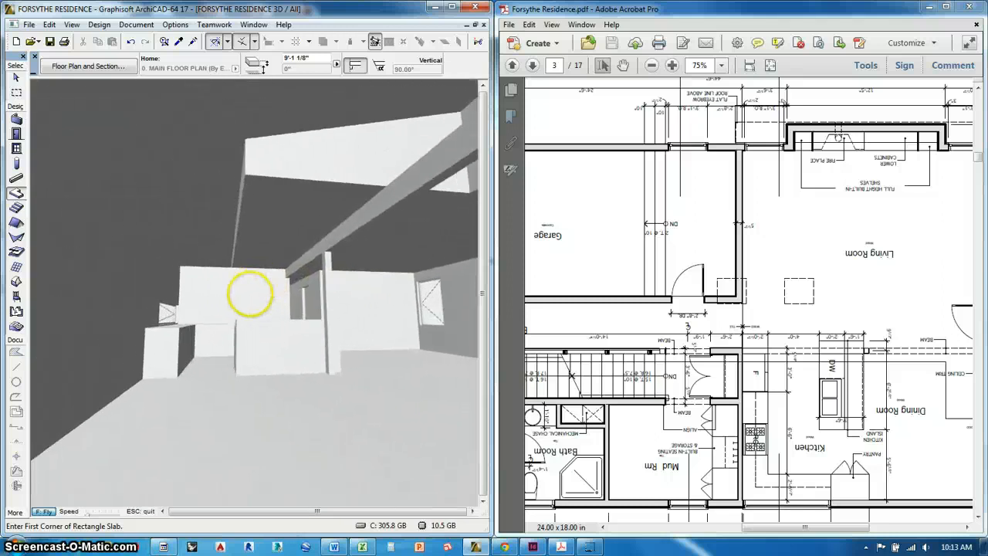
{"action": "key", "text": "Down"}
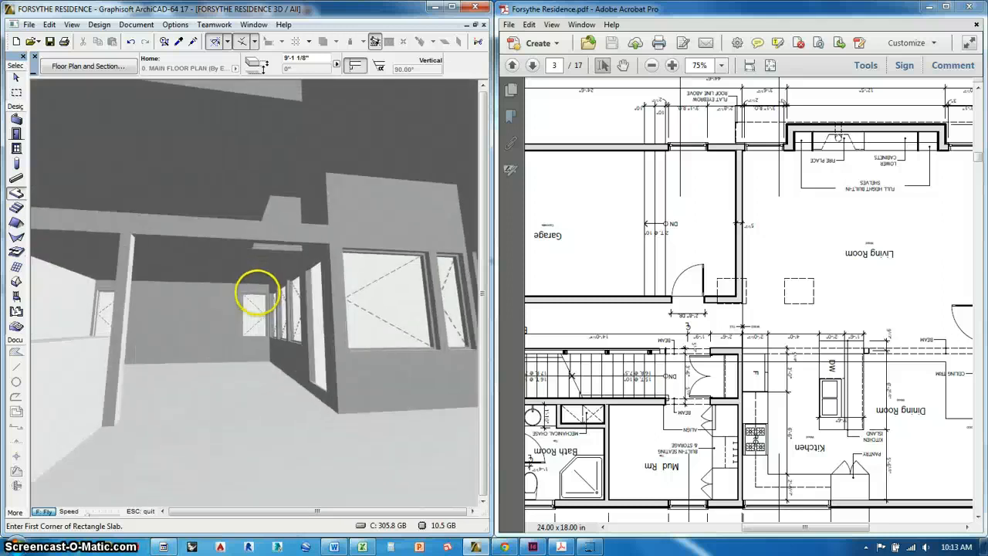
{"action": "key", "text": "Down"}
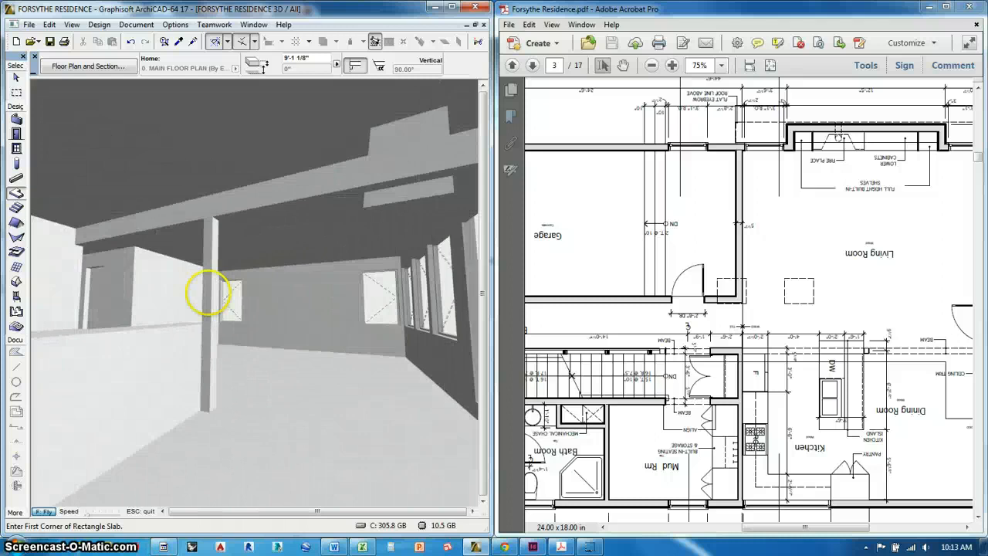
{"action": "key", "text": "Down"}
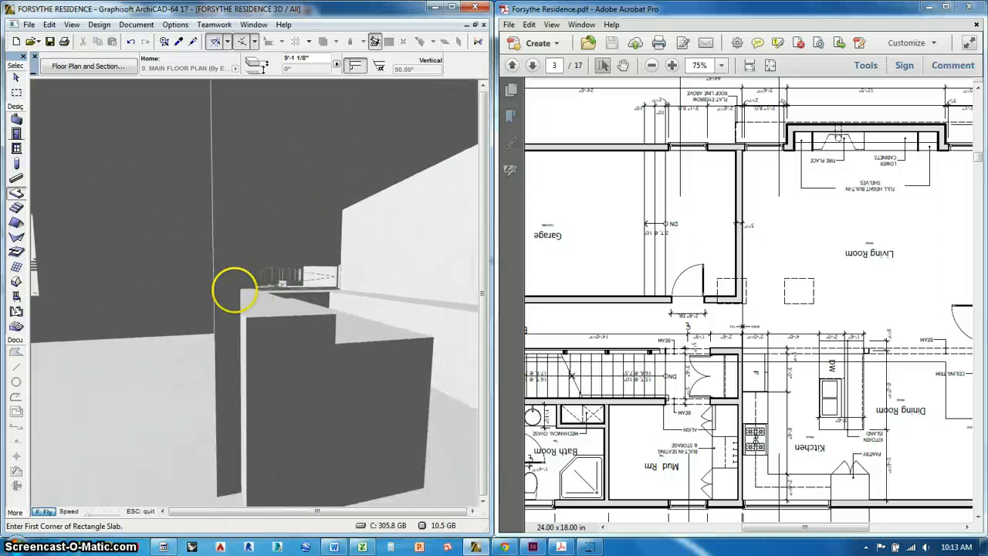
{"action": "key", "text": "Escape"}
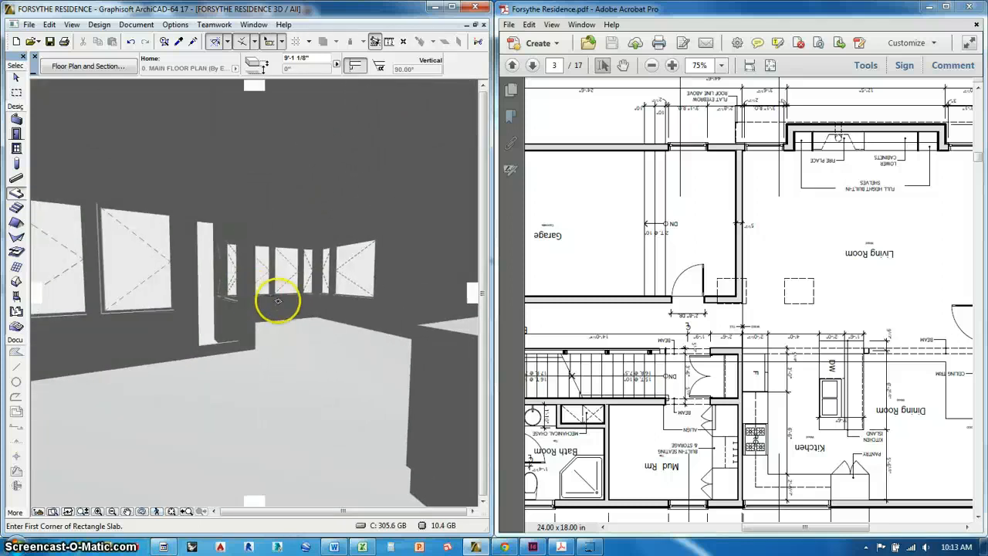